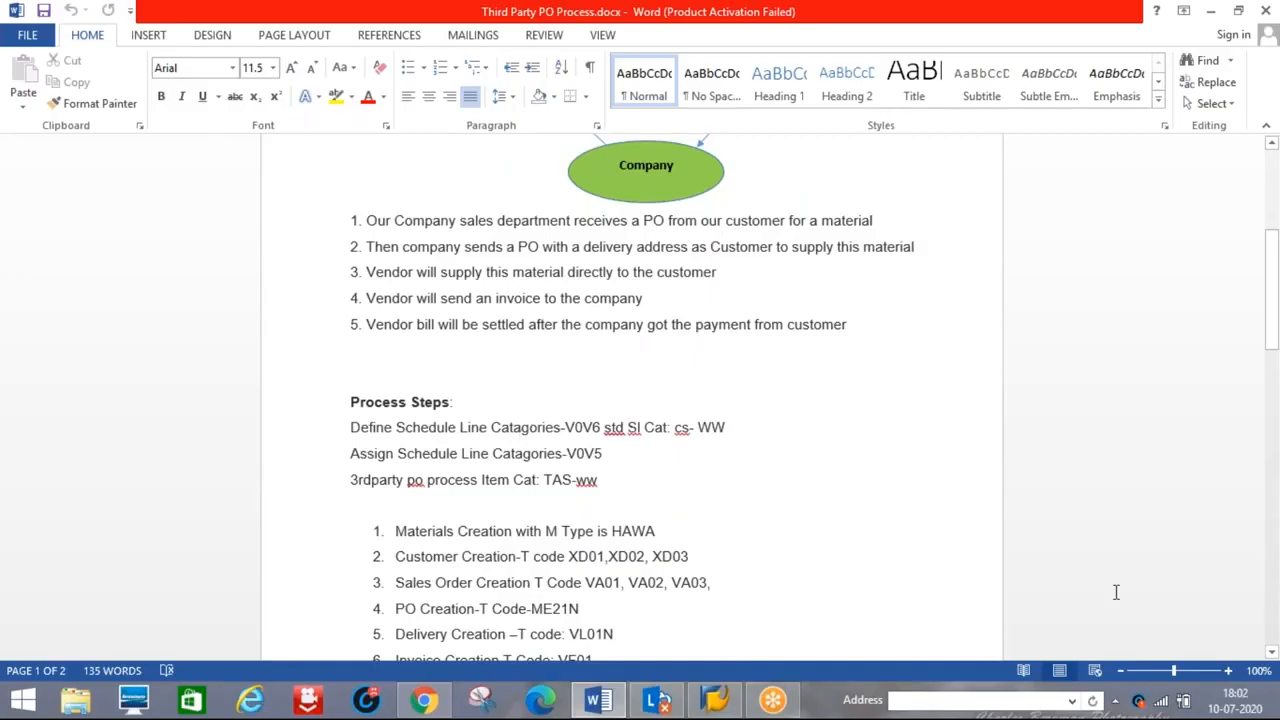
Close the CCleaner disk-cleaning alert and look over the delivery and invoice steps in the Word notes
left_click(1272, 651)
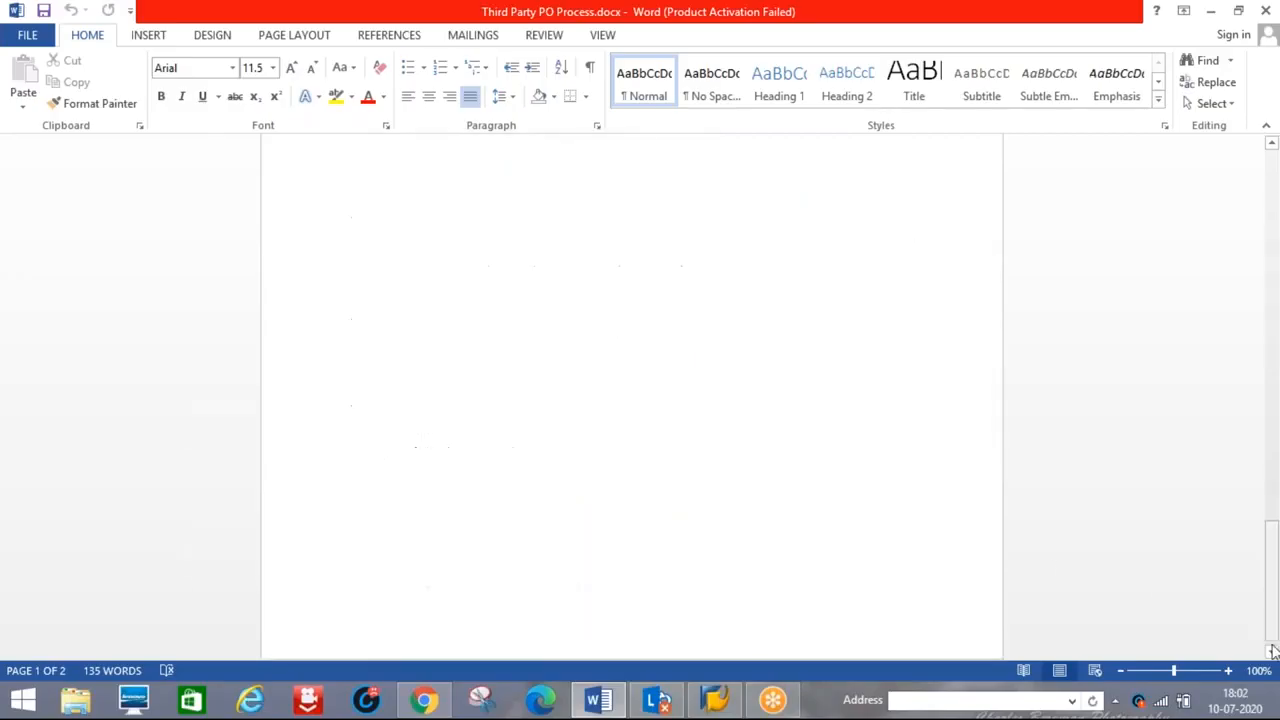
left_click(1272, 145)
left_click_drag(1272, 145, 1272, 145)
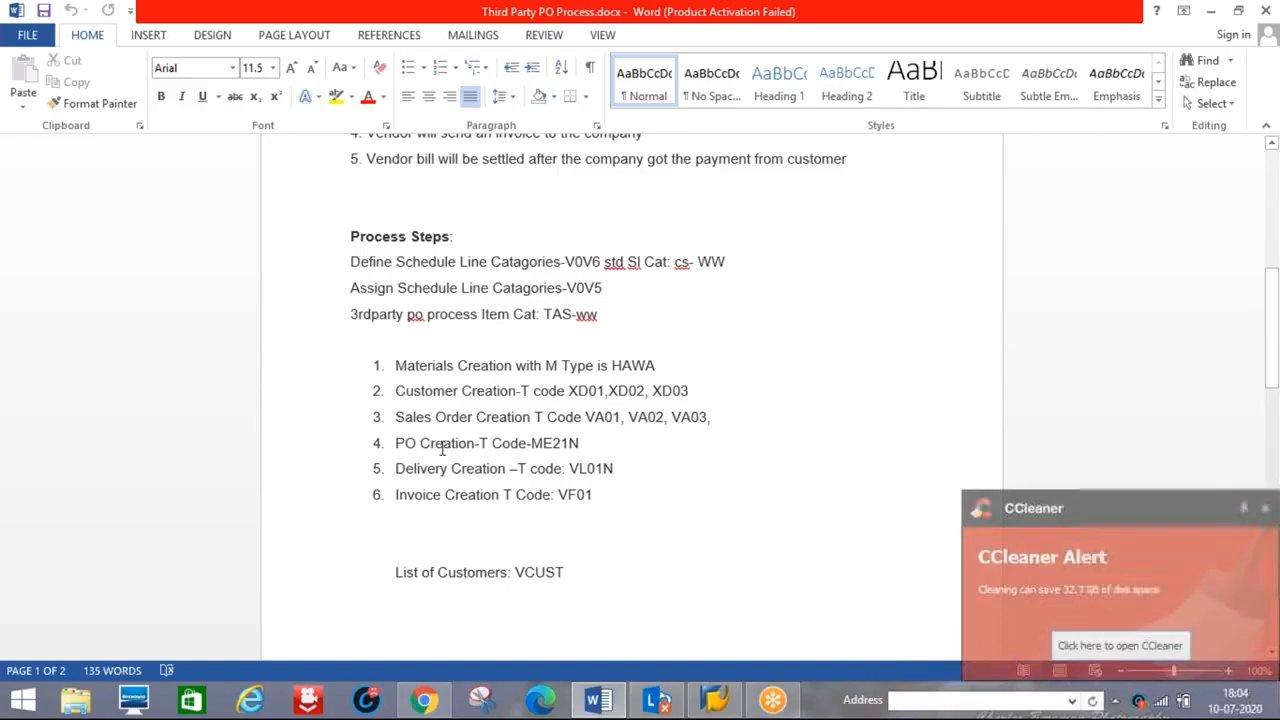
left_click(1267, 511)
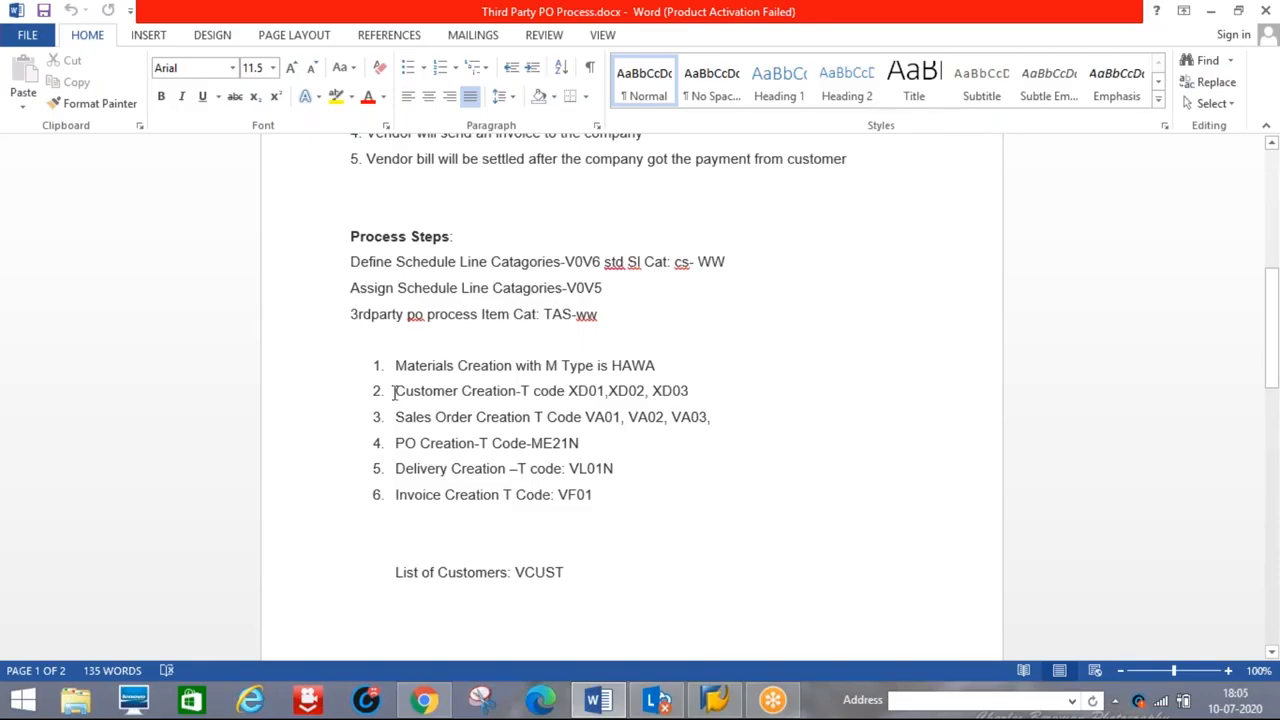
left_click_drag(395, 467, 601, 494)
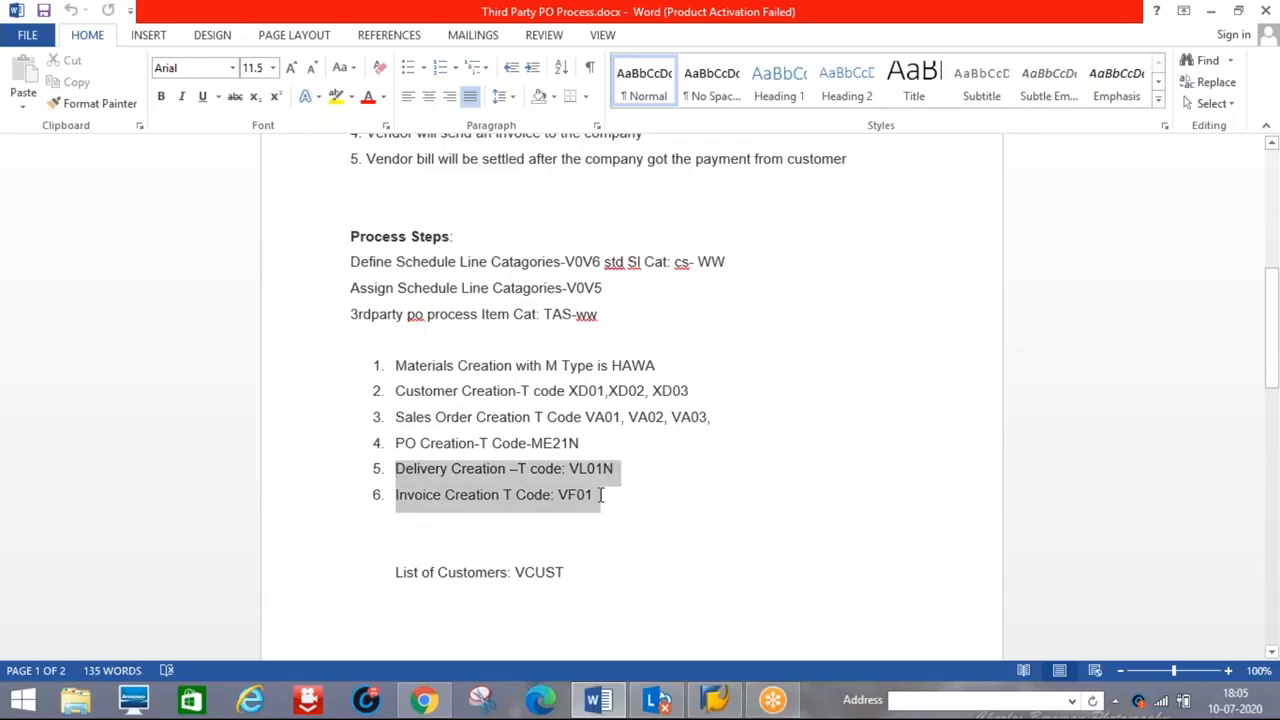
left_click(627, 518)
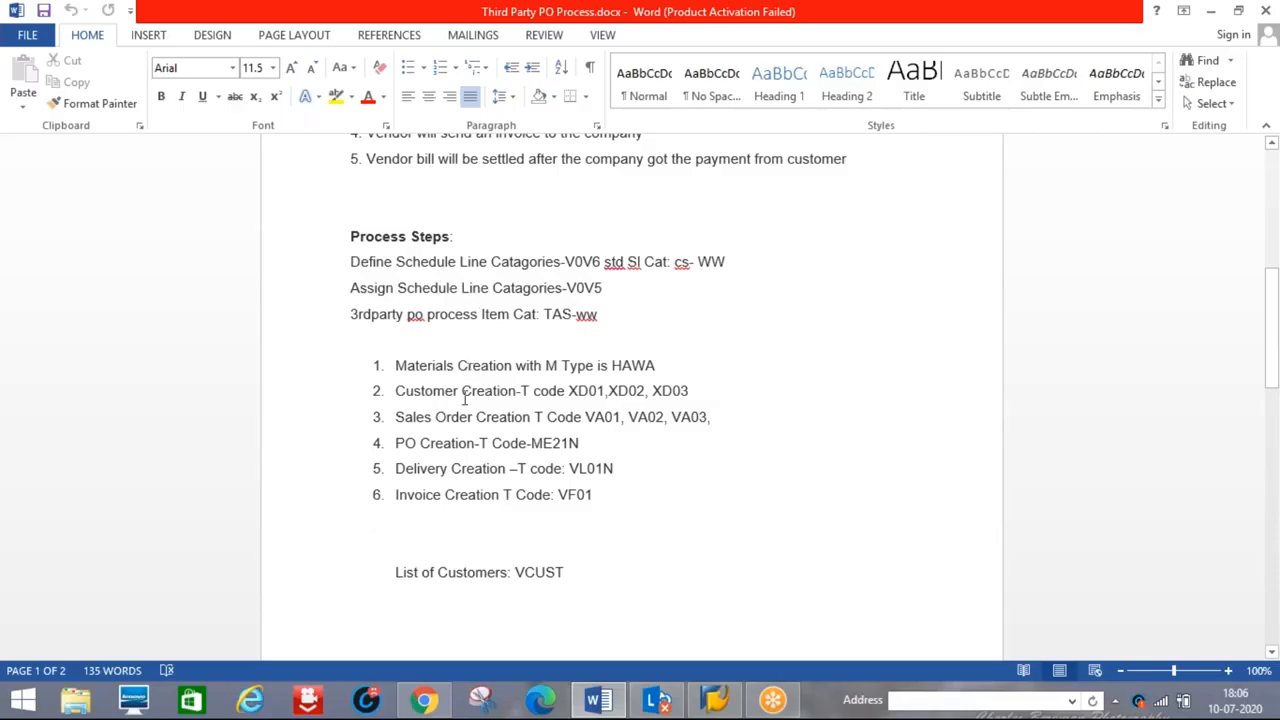
Start the logon to the first connection listed in SAP Logon
left_click(712, 702)
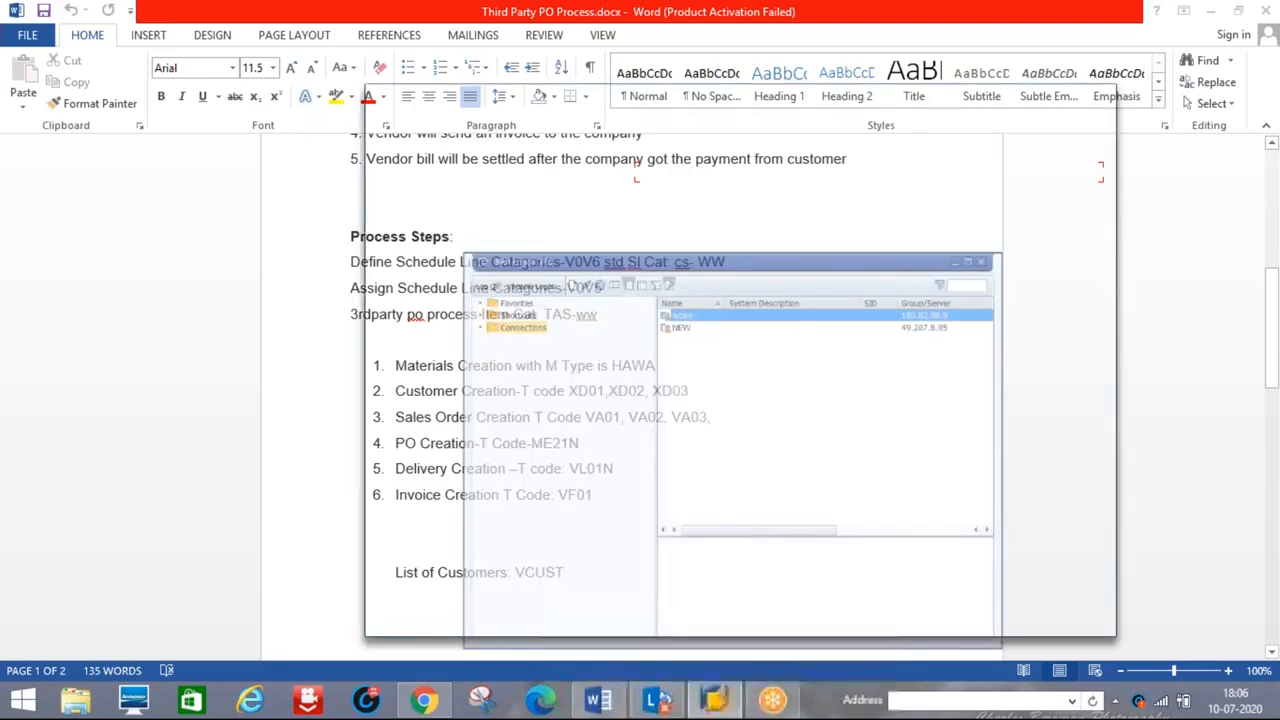
right_click(661, 177)
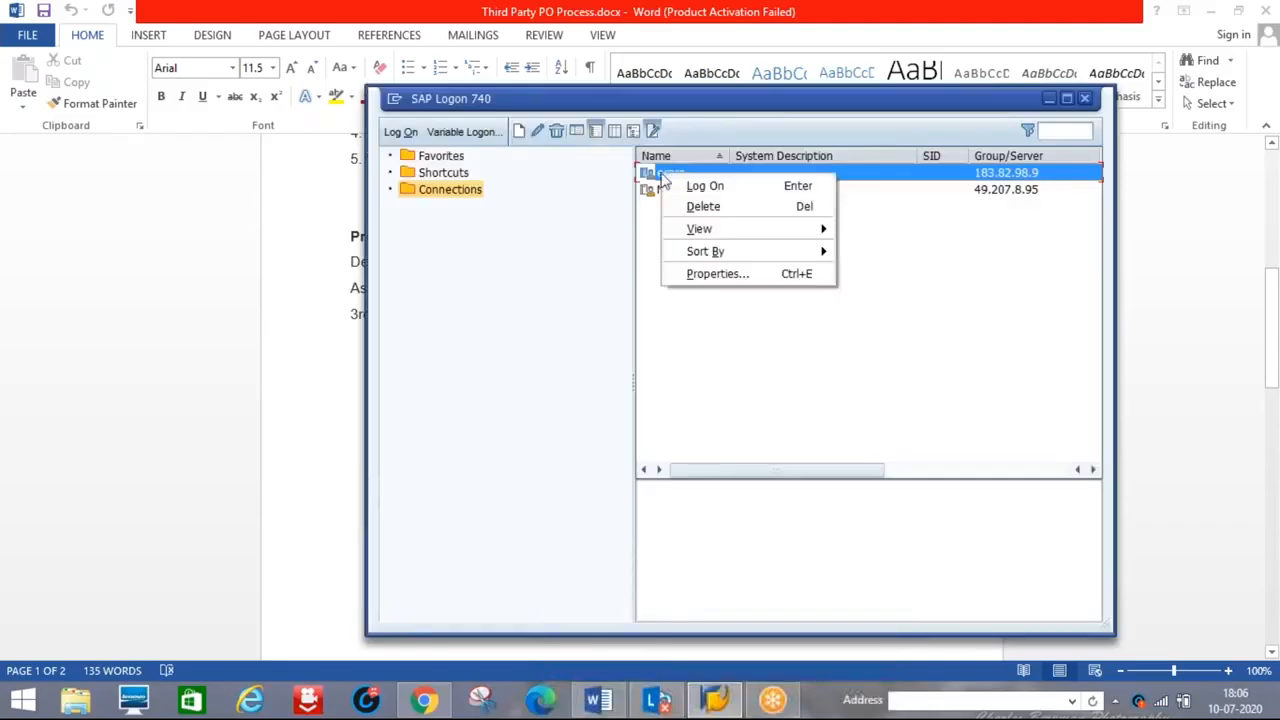
left_click(703, 206)
key("Return")
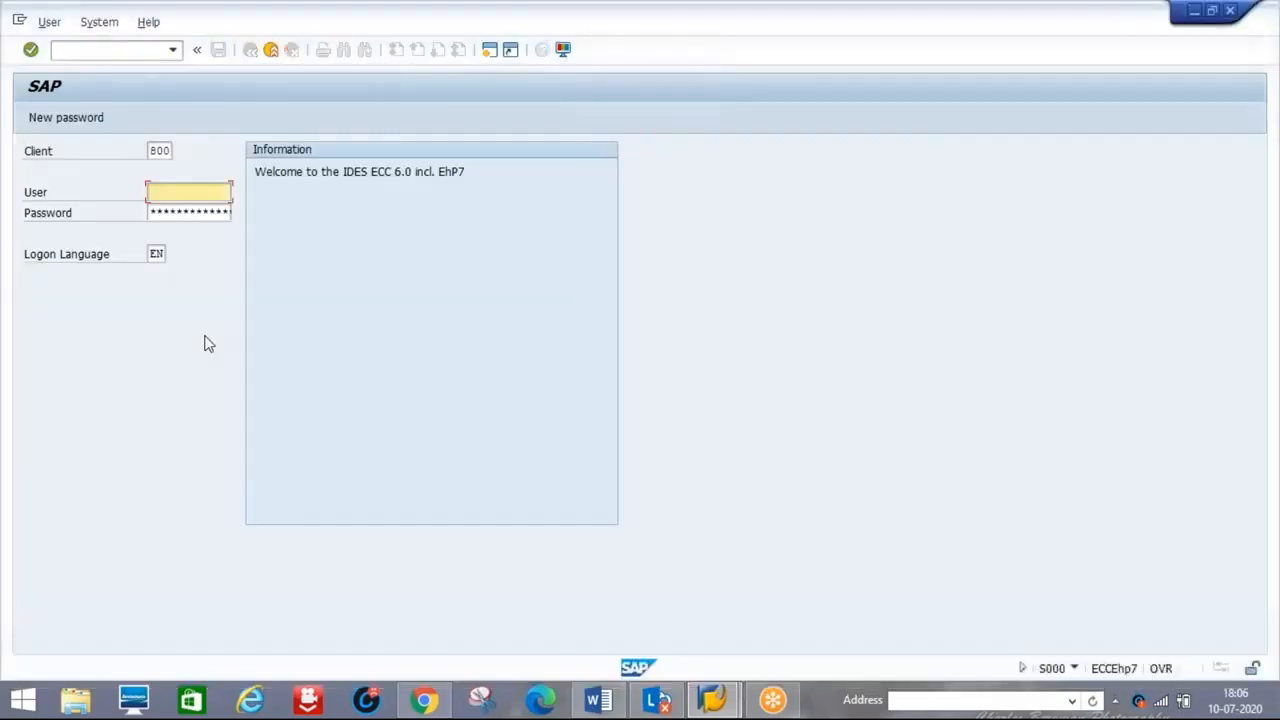
Log on to client 800 with the user ID and password
type("user030")
key("Tab")
type("********")
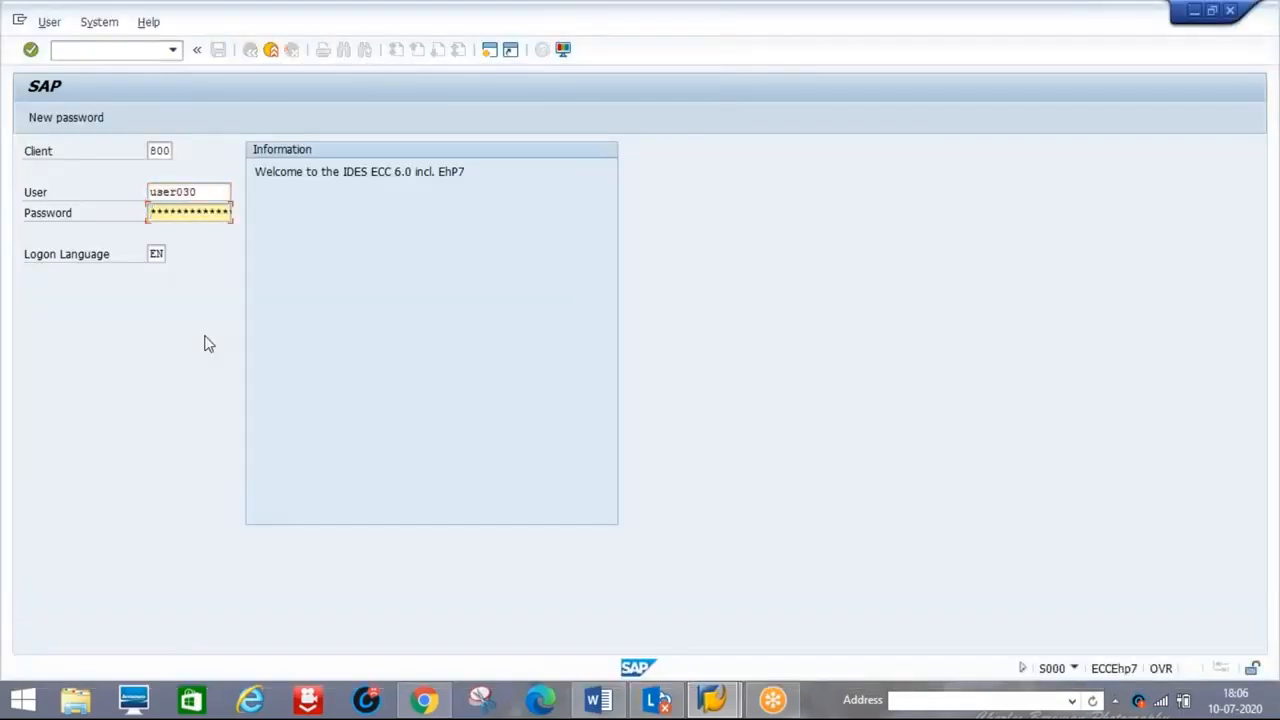
key("Return")
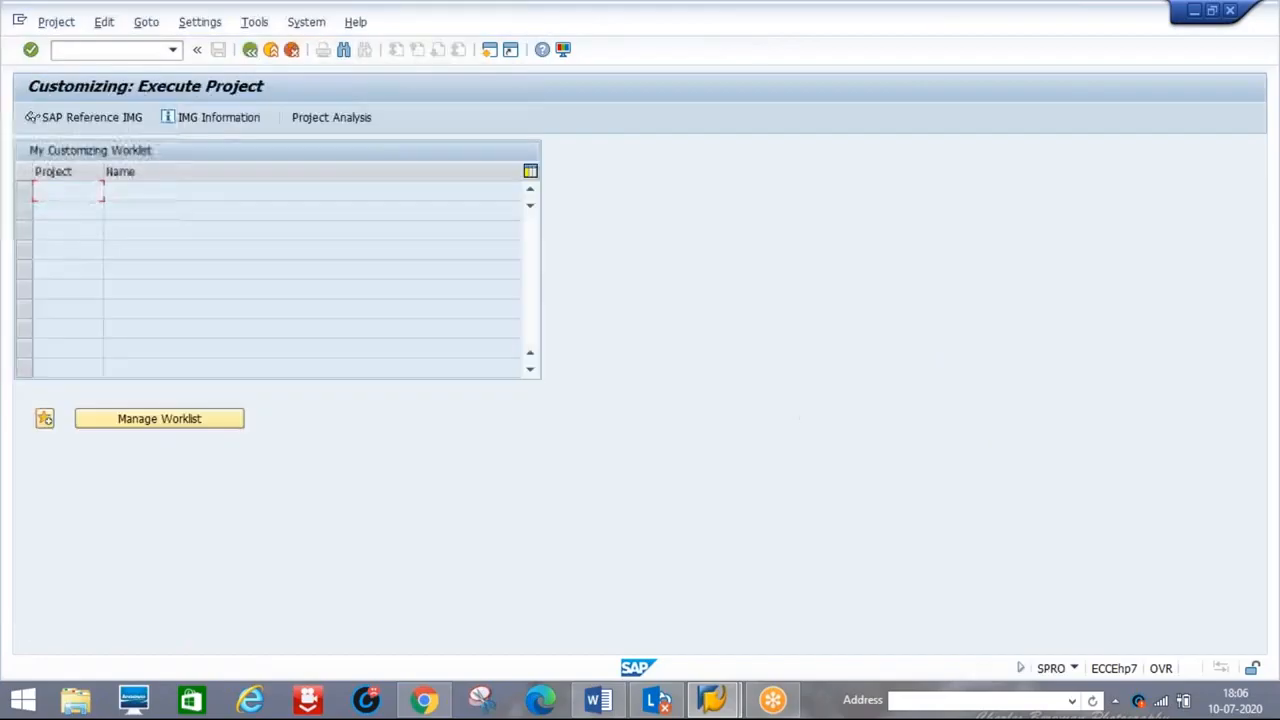
Execute Define Schedule Line Categories under Sales and Distribution > Sales > Sales Documents > Schedule Lines, then return to Word
left_click(88, 119)
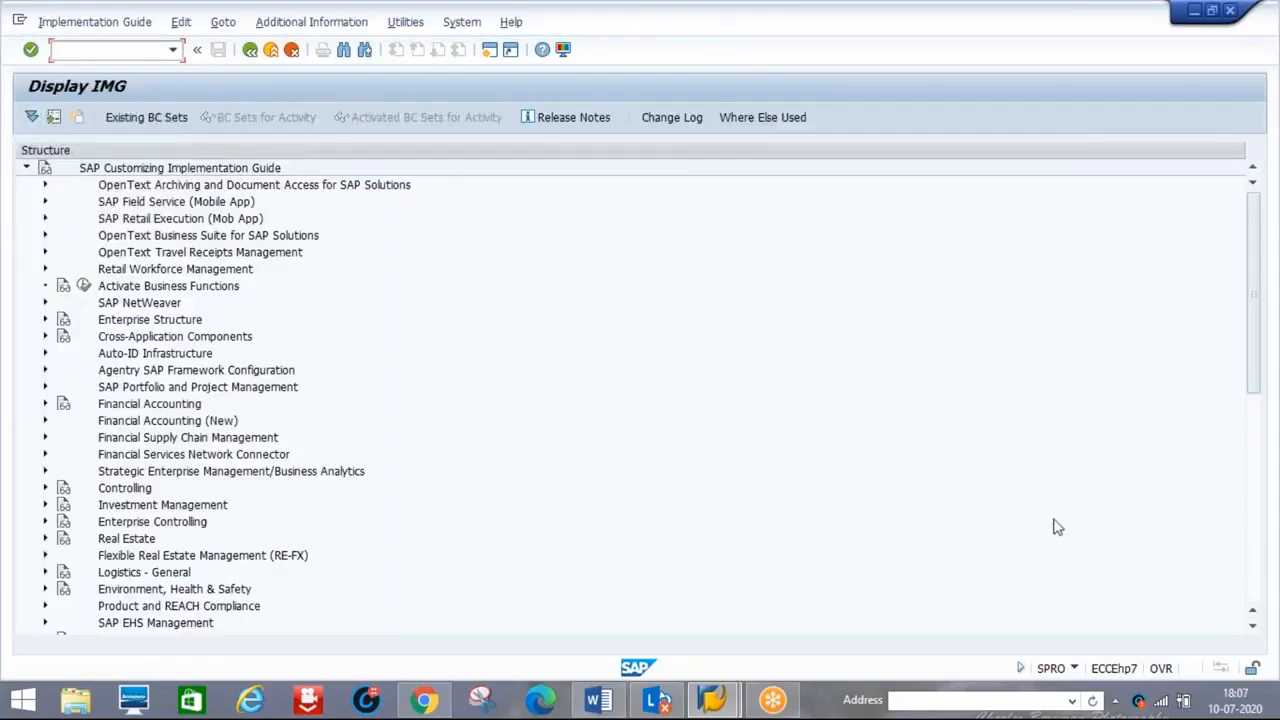
left_click(1252, 562)
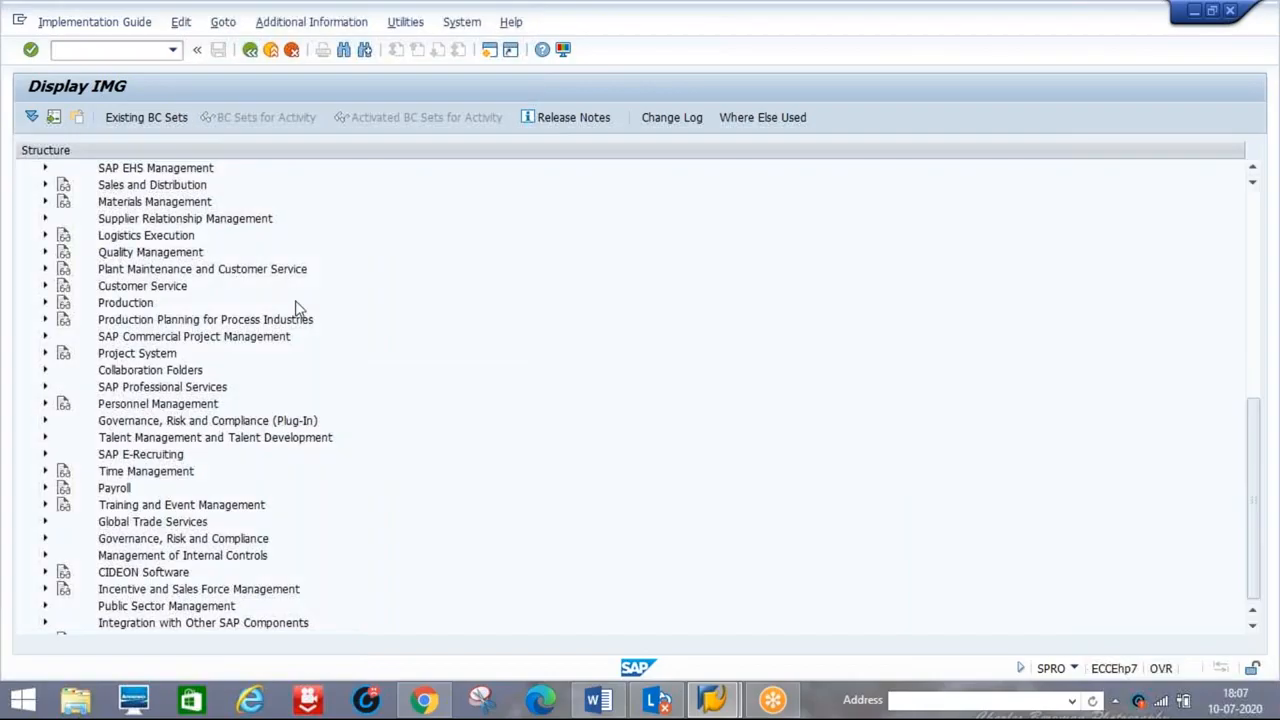
left_click(43, 186)
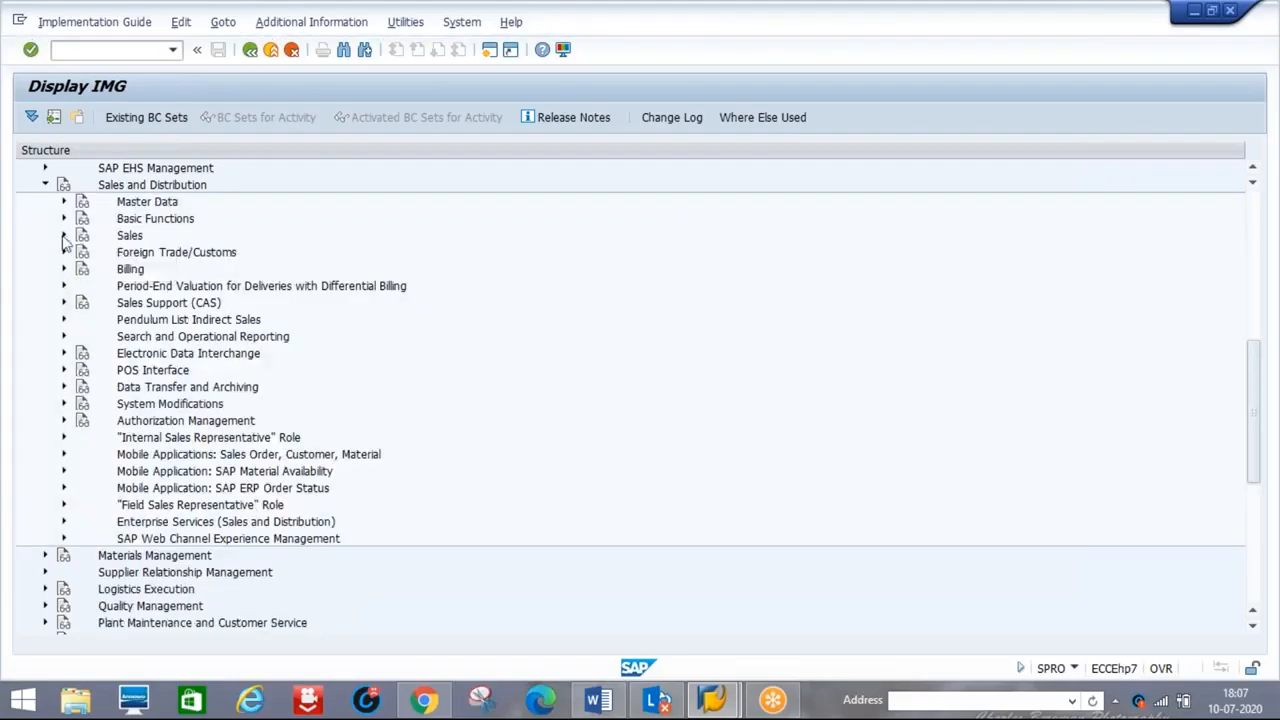
left_click(63, 236)
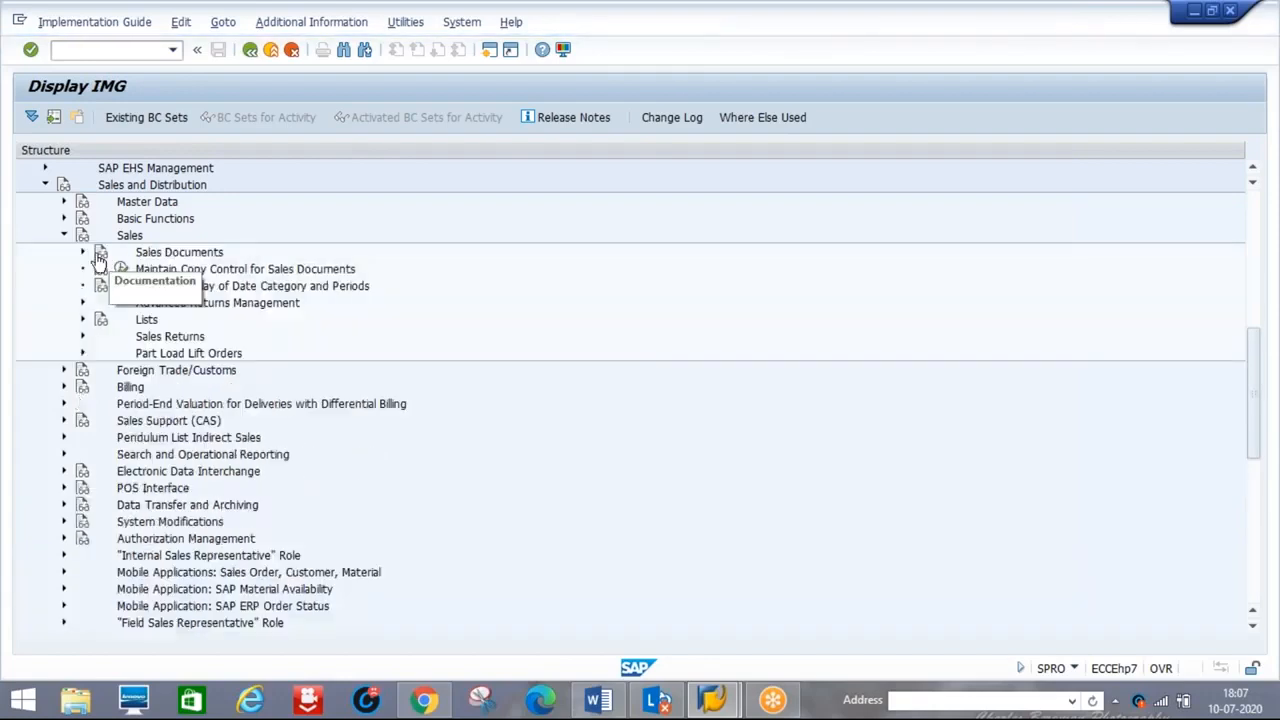
left_click(83, 253)
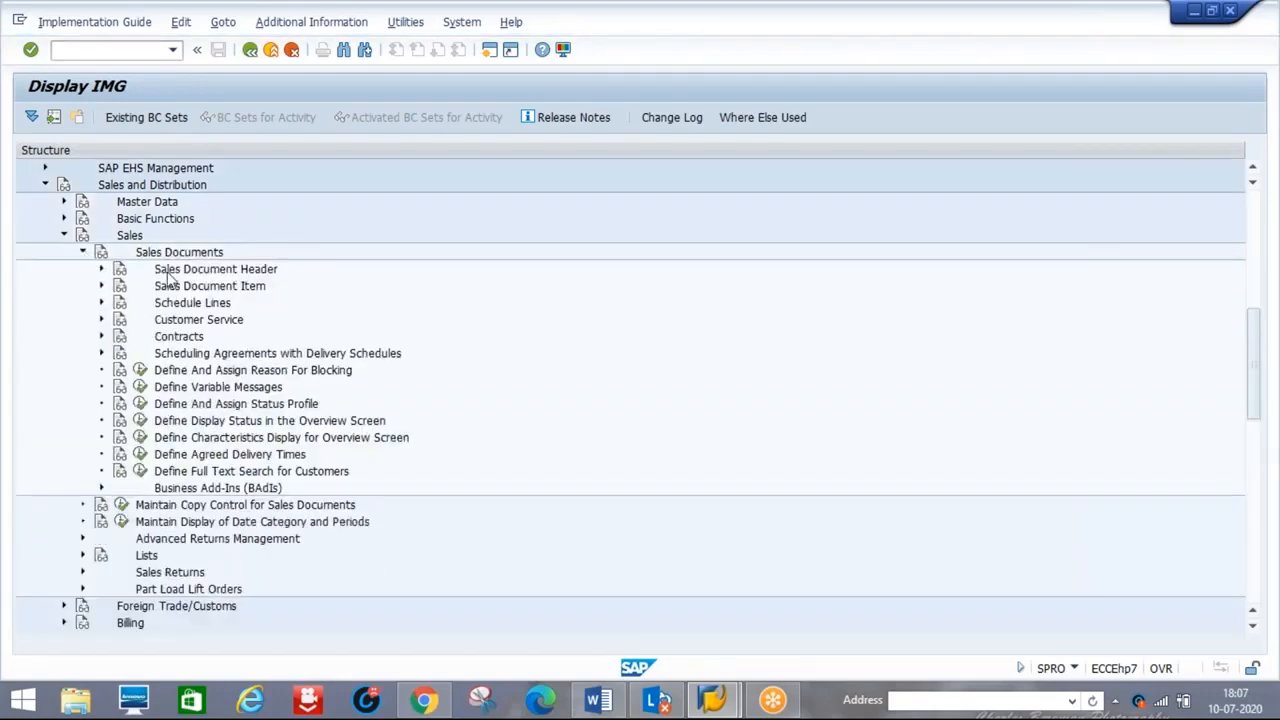
left_click(100, 303)
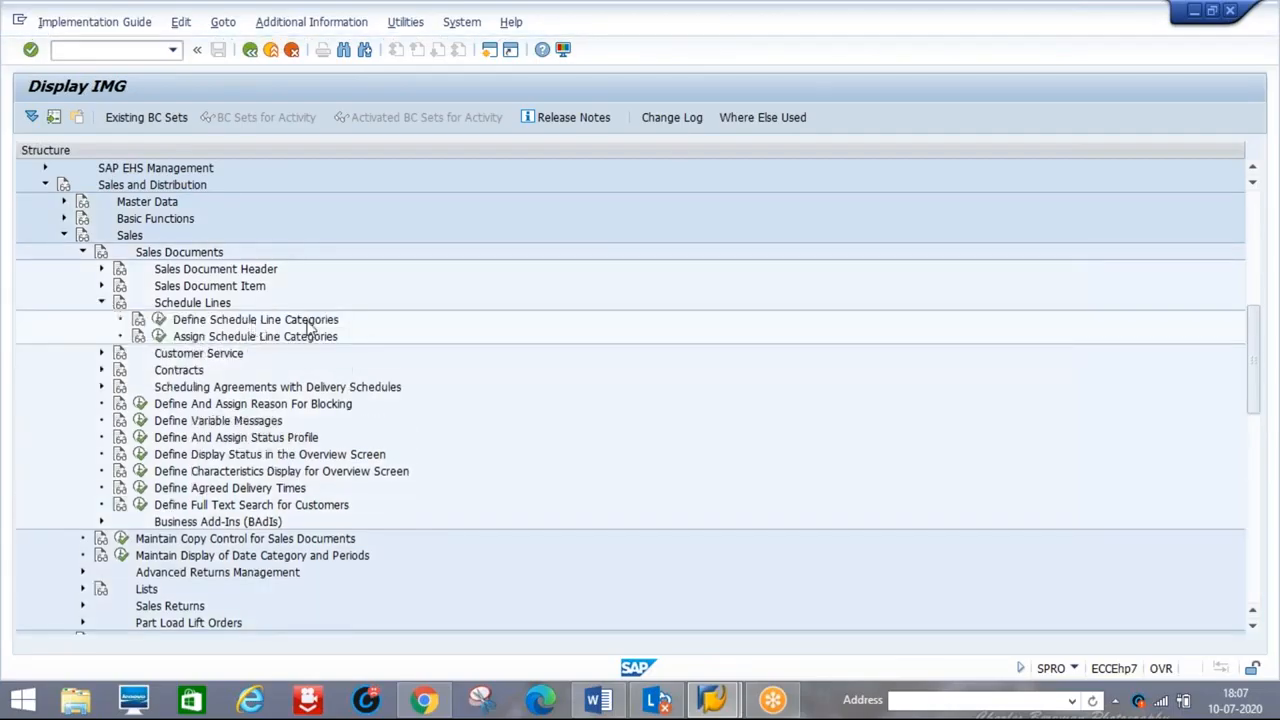
left_click(160, 321)
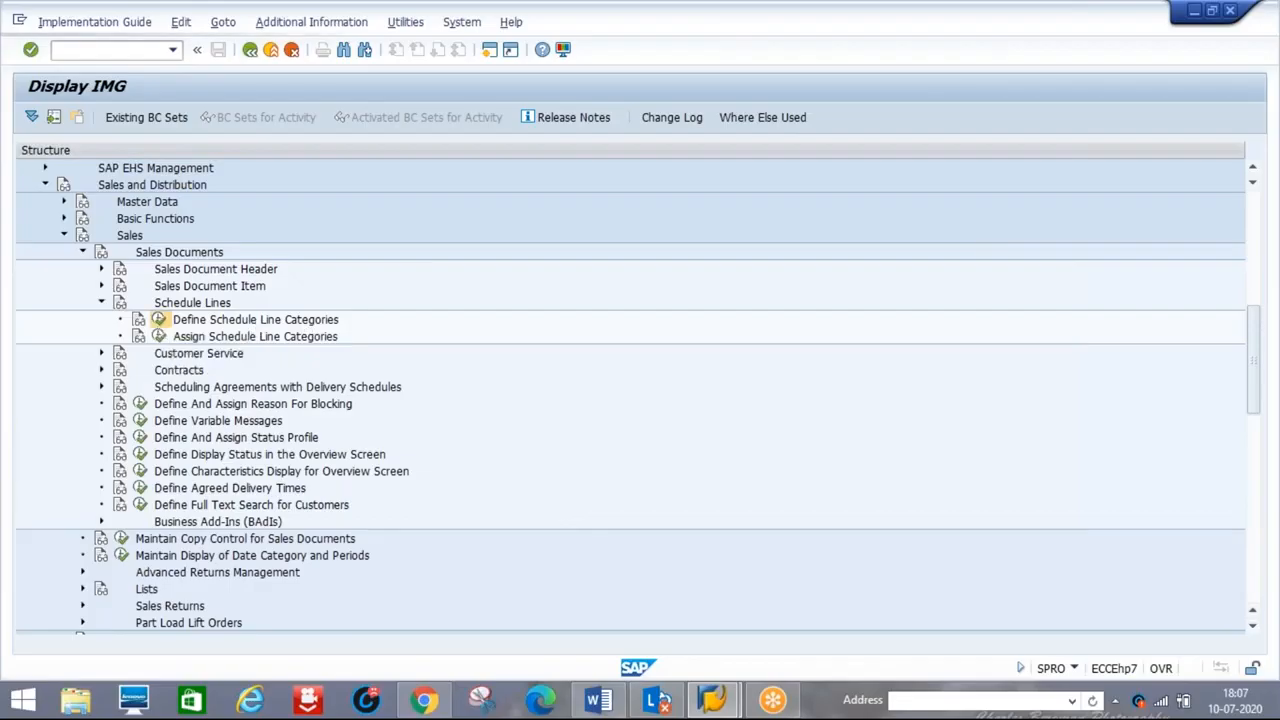
left_click(598, 700)
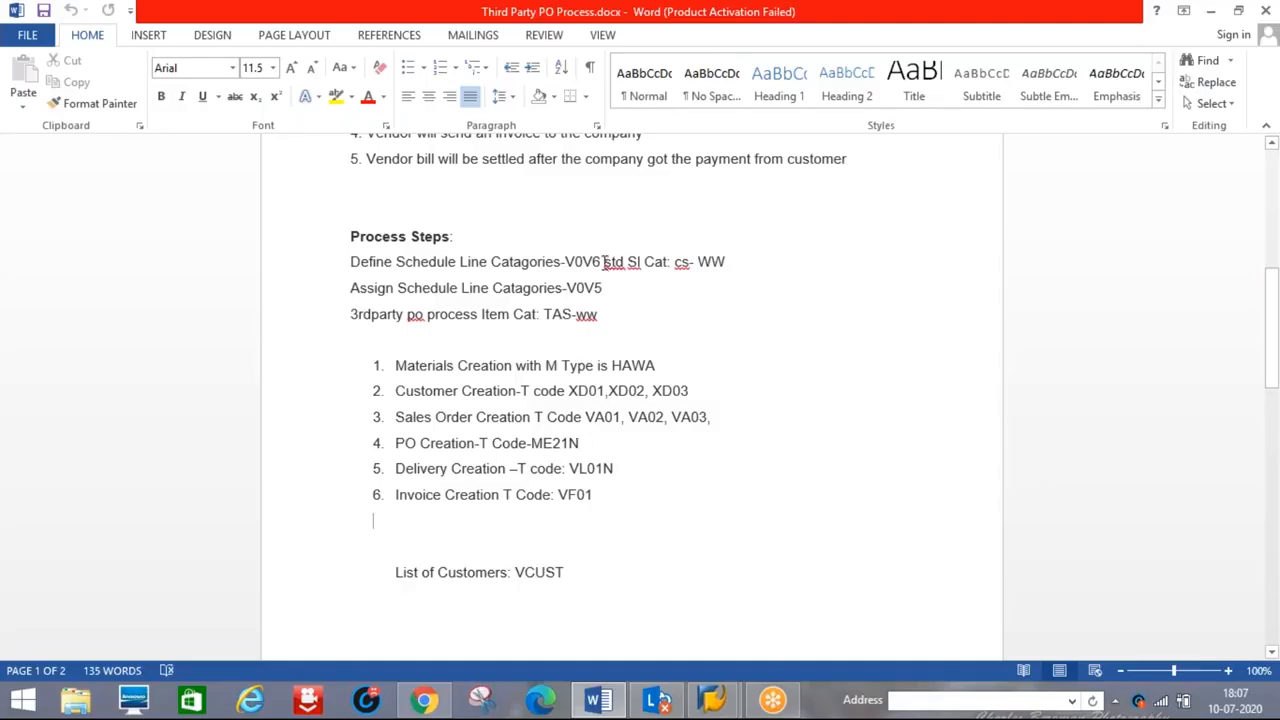
Edit the schedule line note from 'std Sl Cat: cs- WW' to 'std sl Cat: CS'
left_click_drag(603, 261, 565, 261)
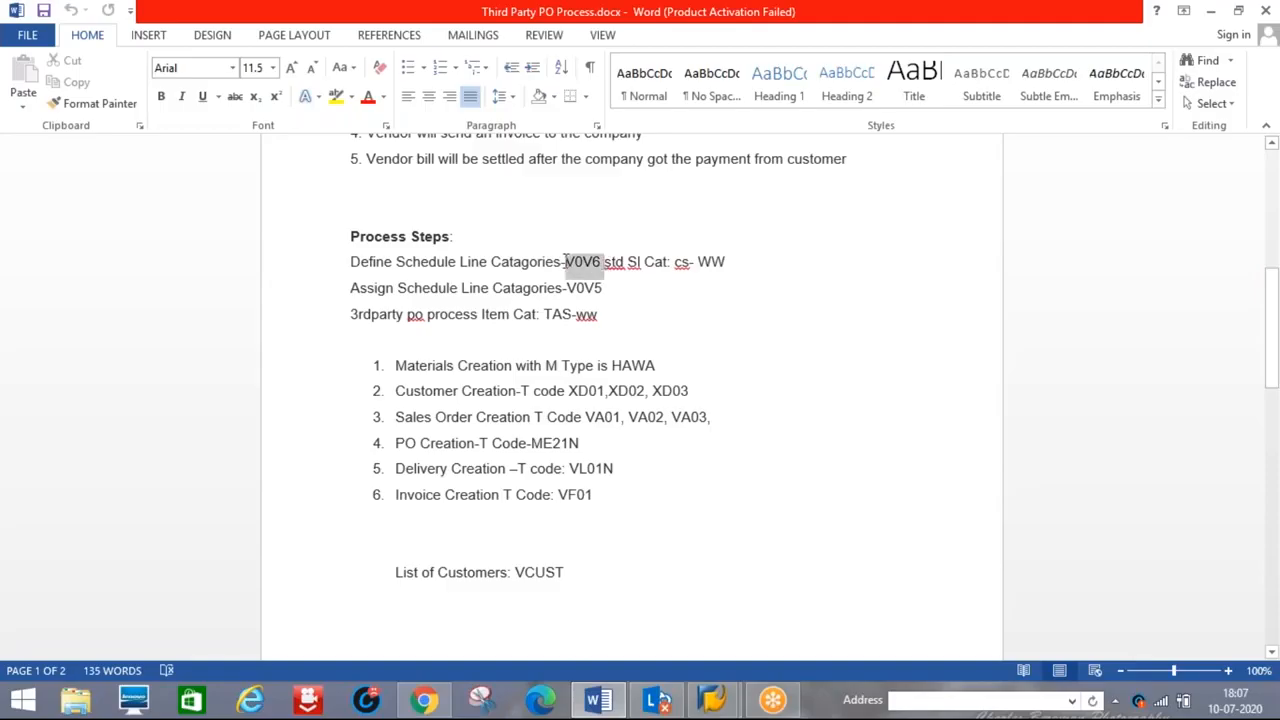
left_click(610, 278)
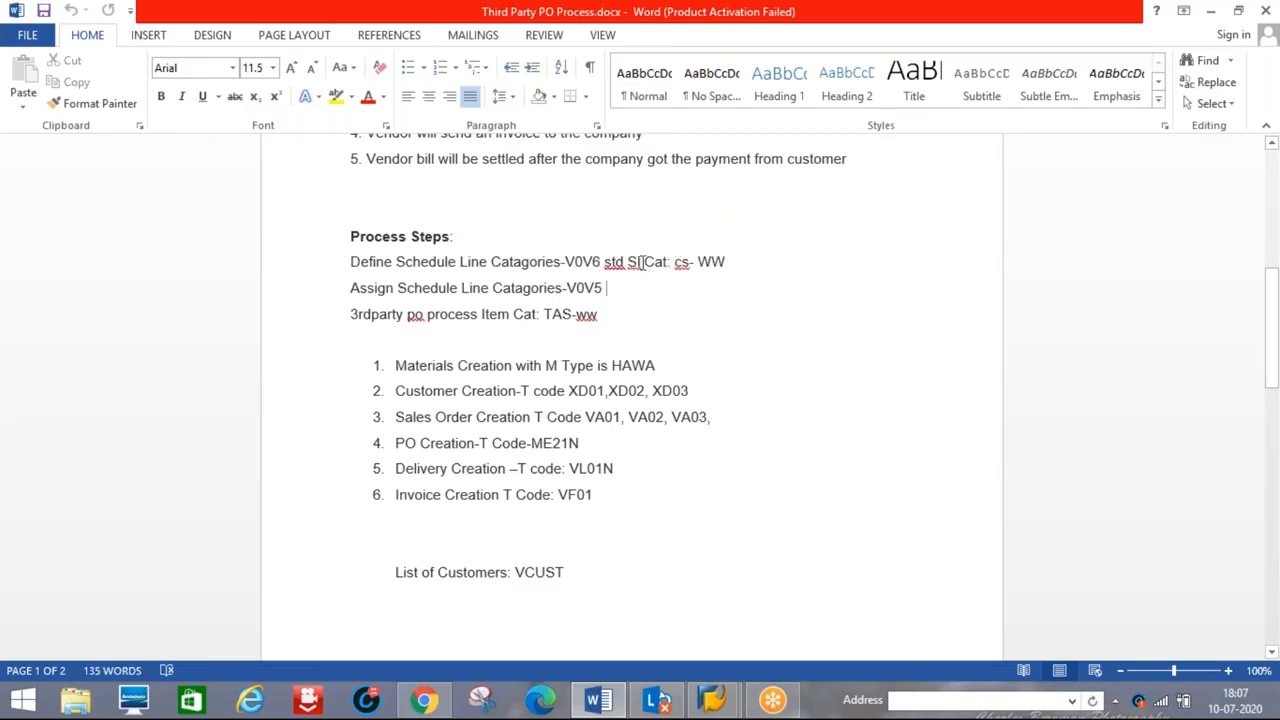
left_click(641, 262)
key("BackSpace")
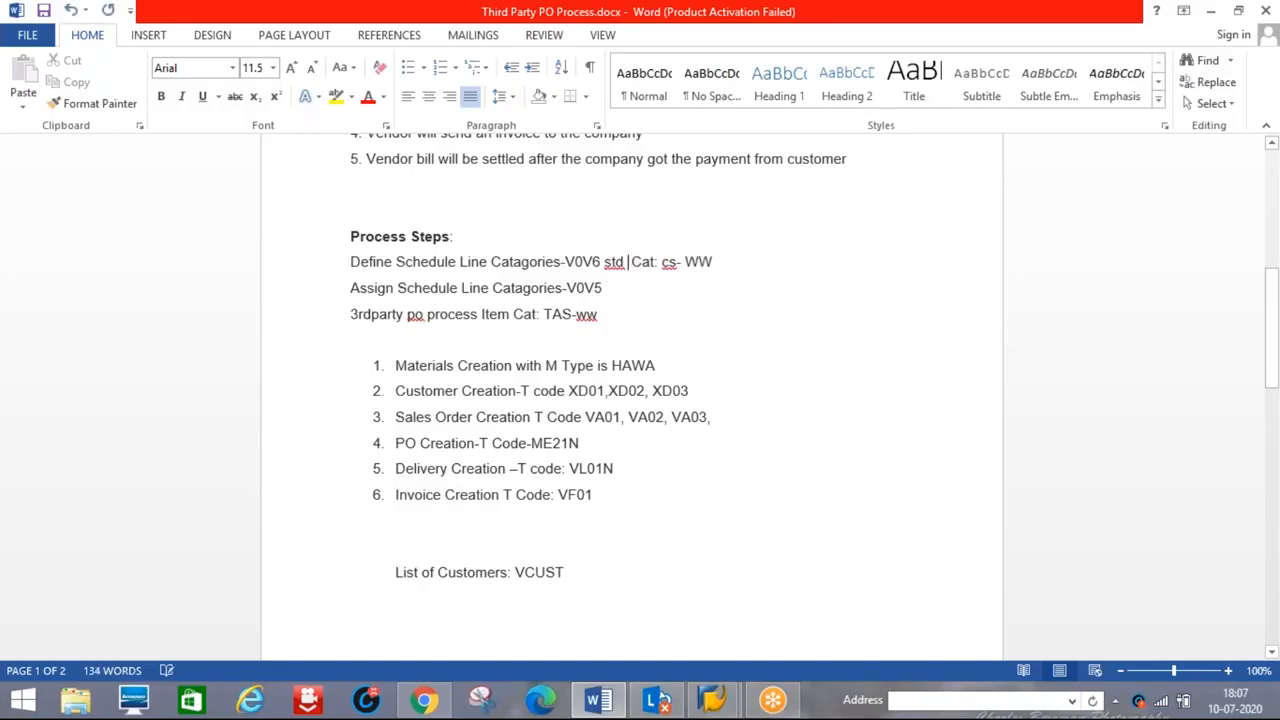
type("sl")
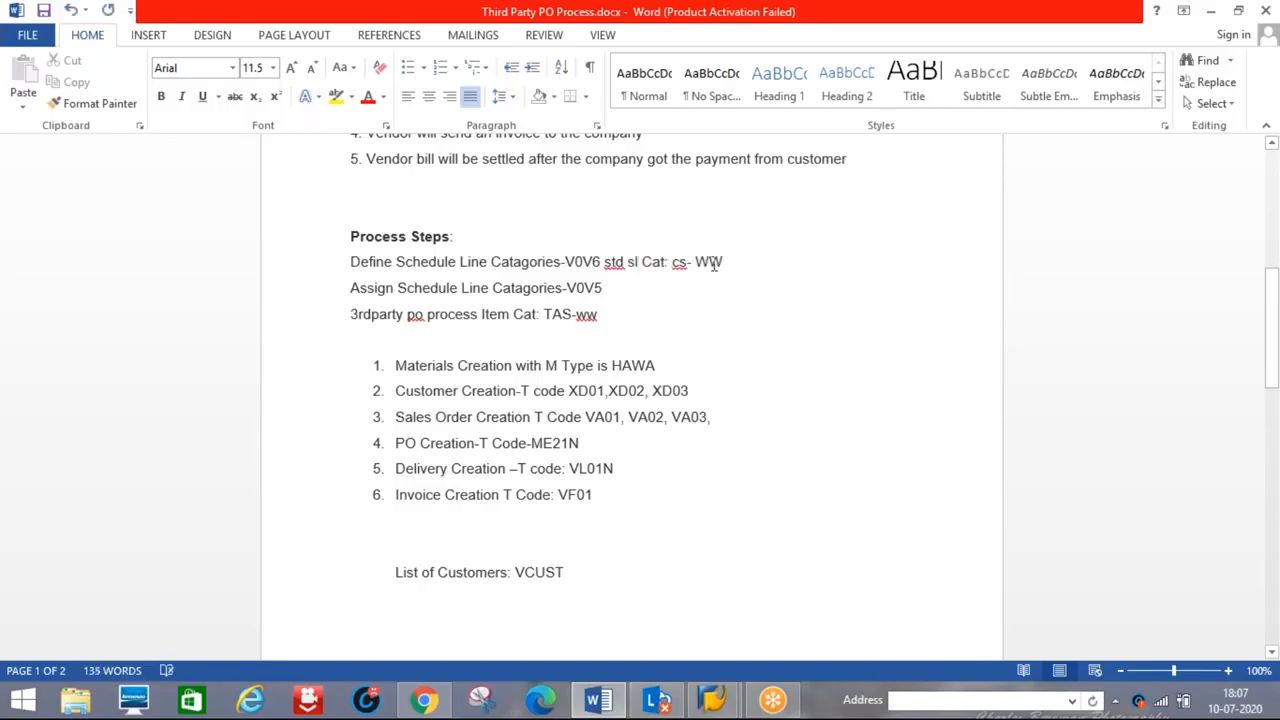
key("BackSpace")
key("BackSpace")
key("BackSpace")
key("BackSpace")
key("BackSpace")
key("BackSpace")
type("CS")
Scroll the schedule line category list in SAP and select the CS Schedule Line row
key("alt+Tab")
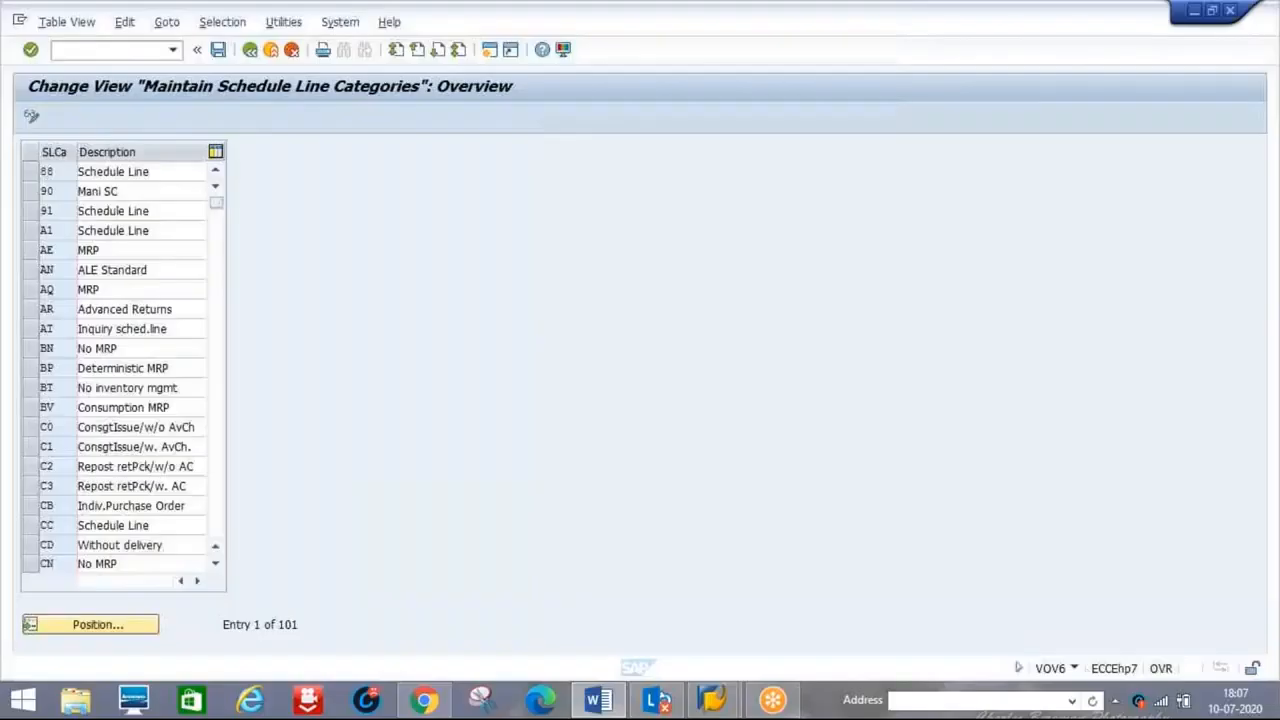
left_click(215, 564)
left_click(215, 564)
left_click(215, 564)
left_click(215, 564)
left_click(215, 564)
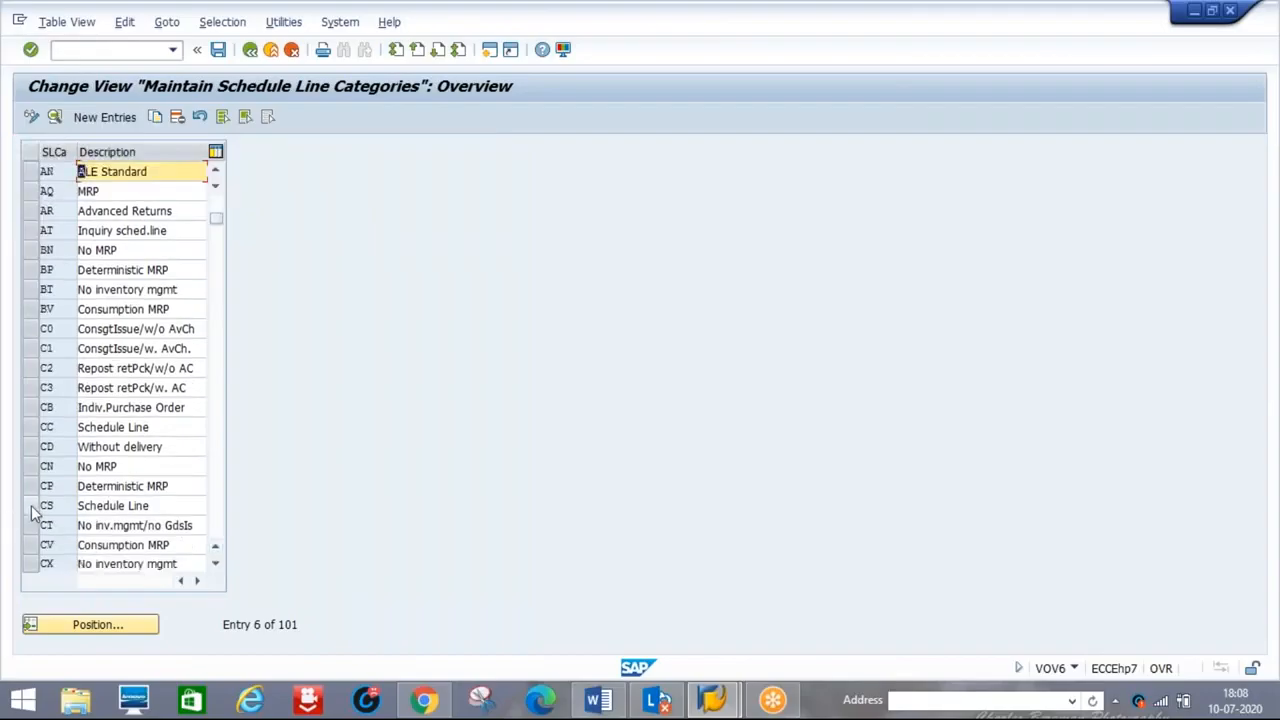
left_click(31, 506)
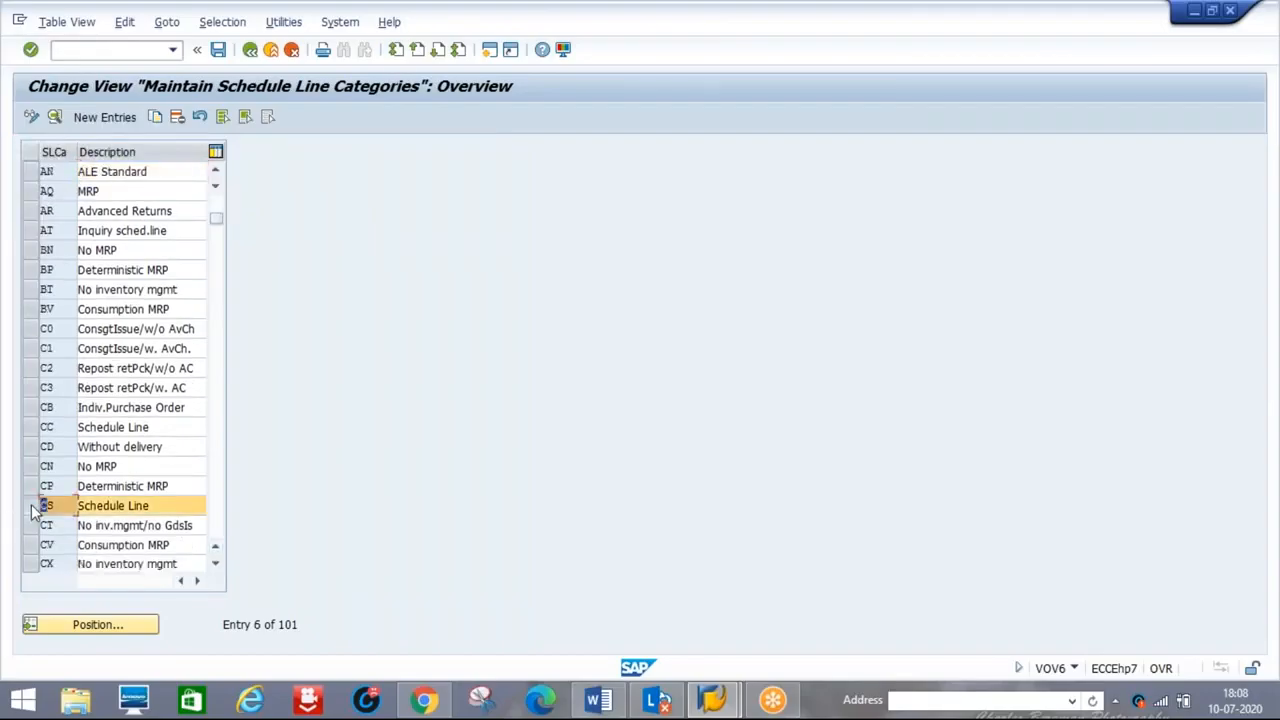
Copy schedule line category CS with Copy As to open its detail screen
left_click(155, 117)
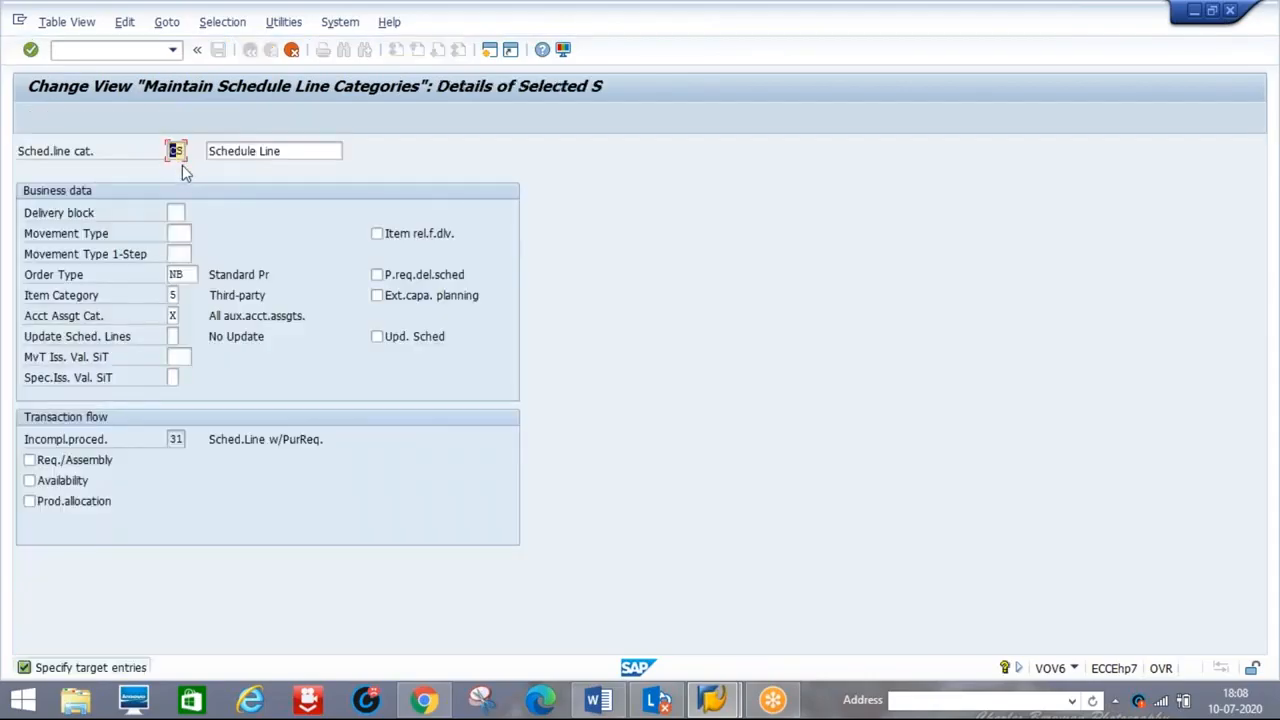
Change the copied category code to S6 and its description to 'Schedule Line S6'
key("Delete")
left_click(305, 152)
type("S6")
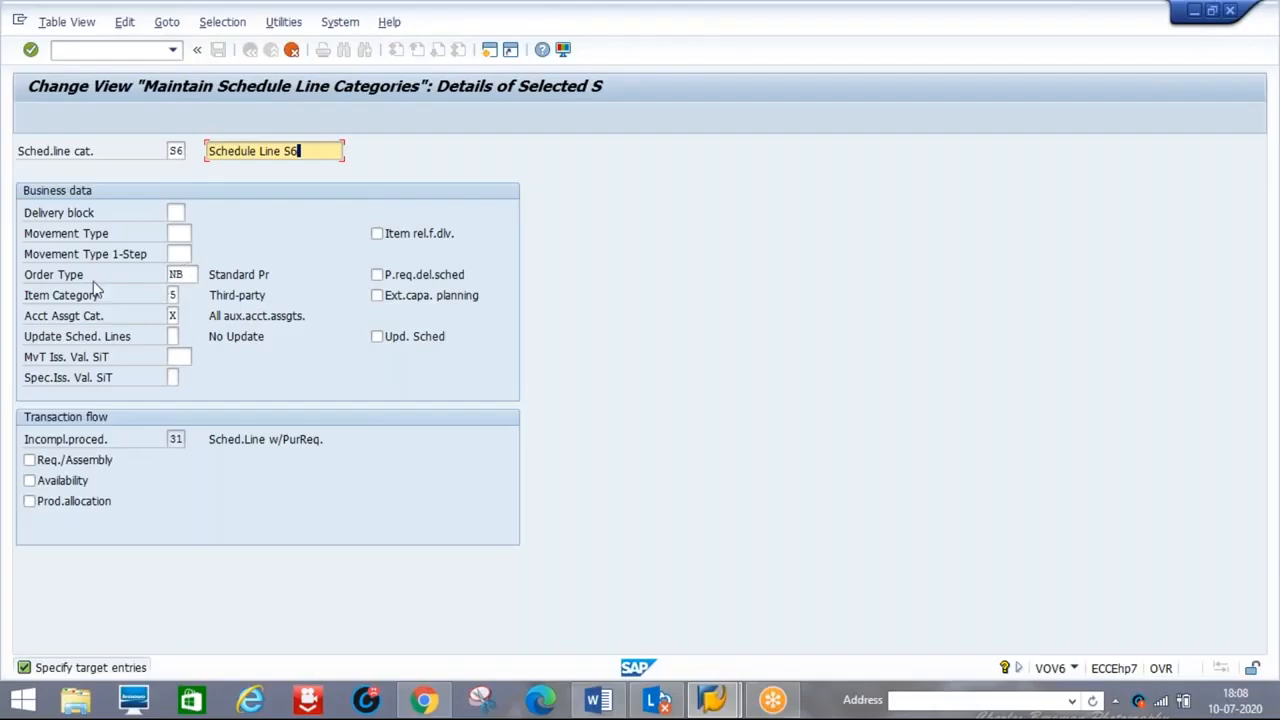
left_click(196, 274)
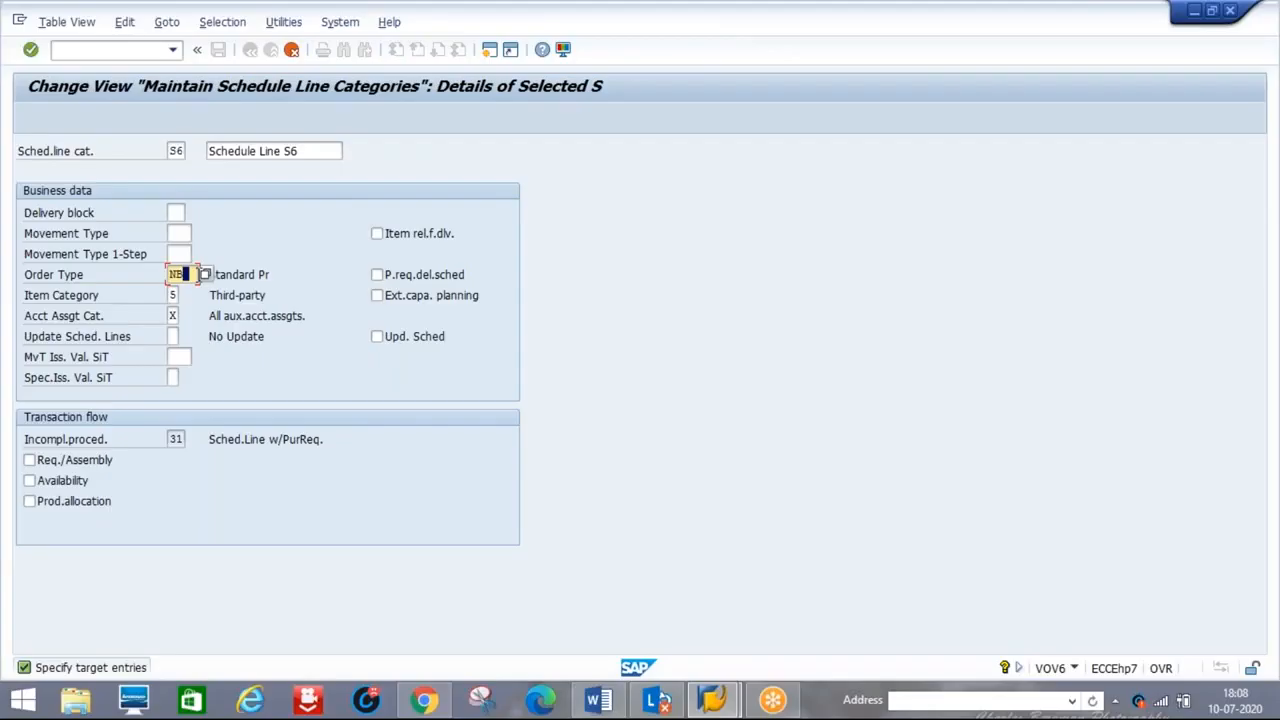
left_click(206, 276)
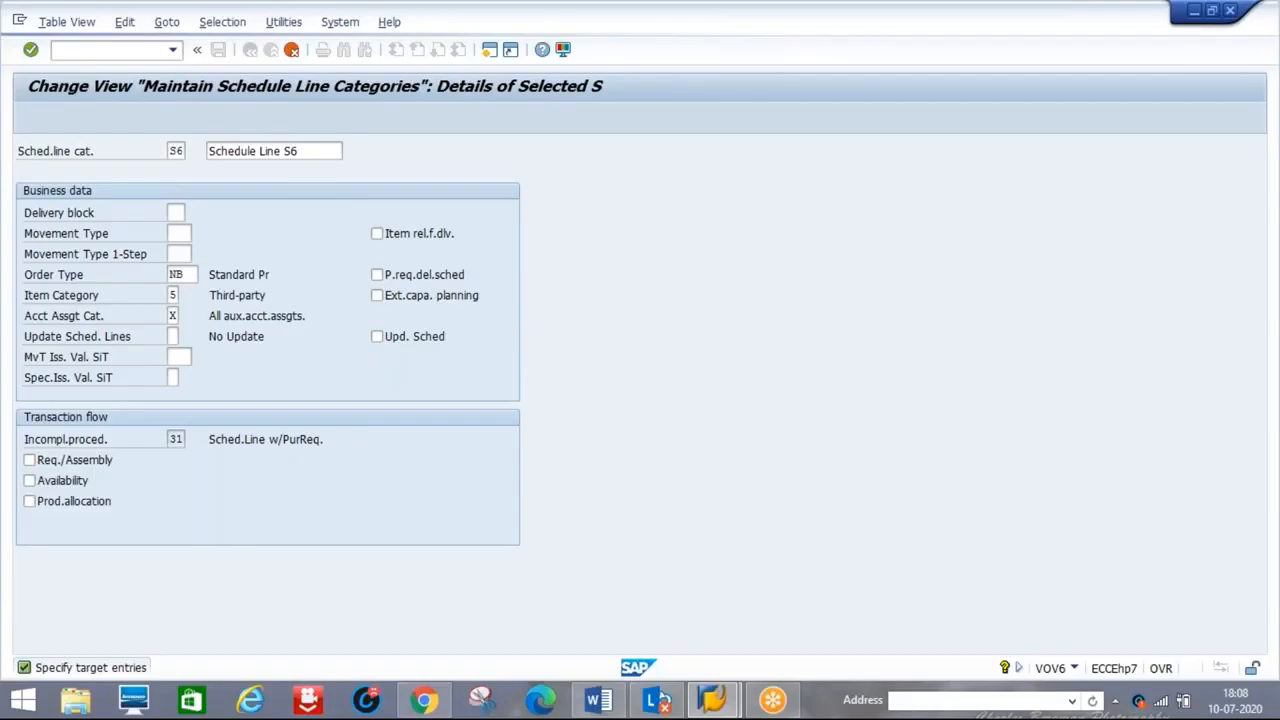
Save category S6 to the customizing request and go back to the IMG tree
key("F4")
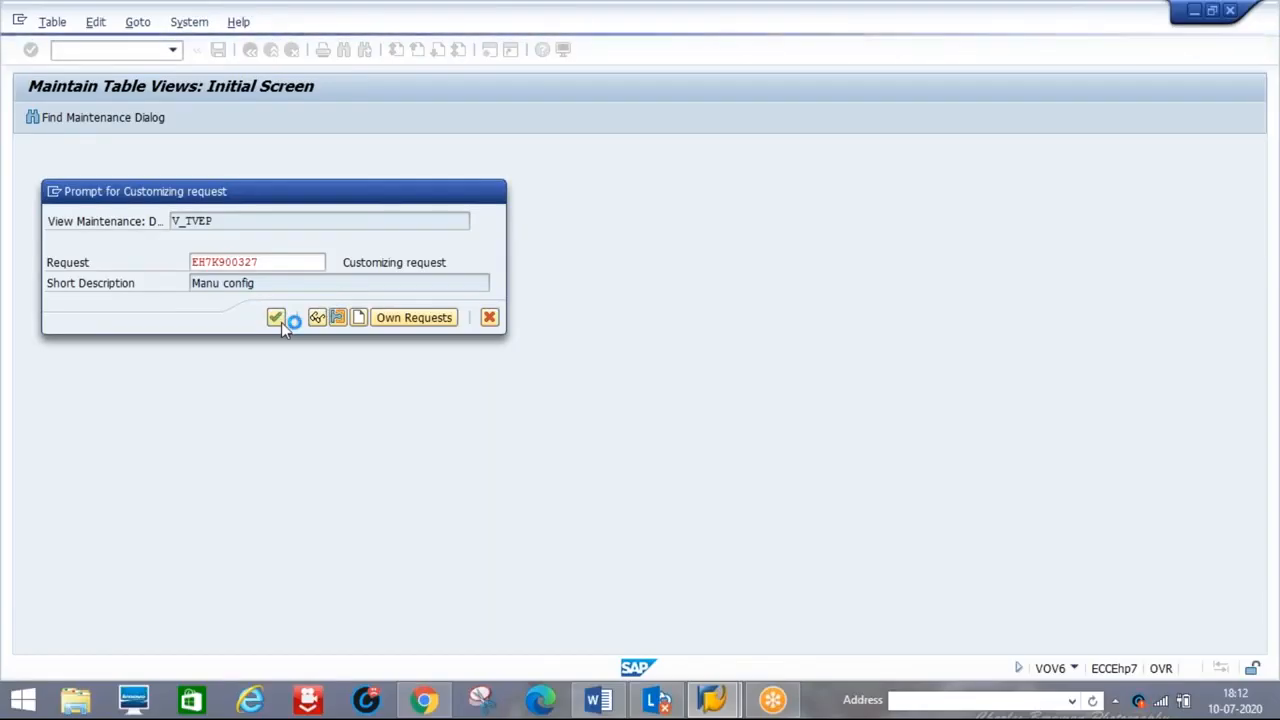
left_click(281, 322)
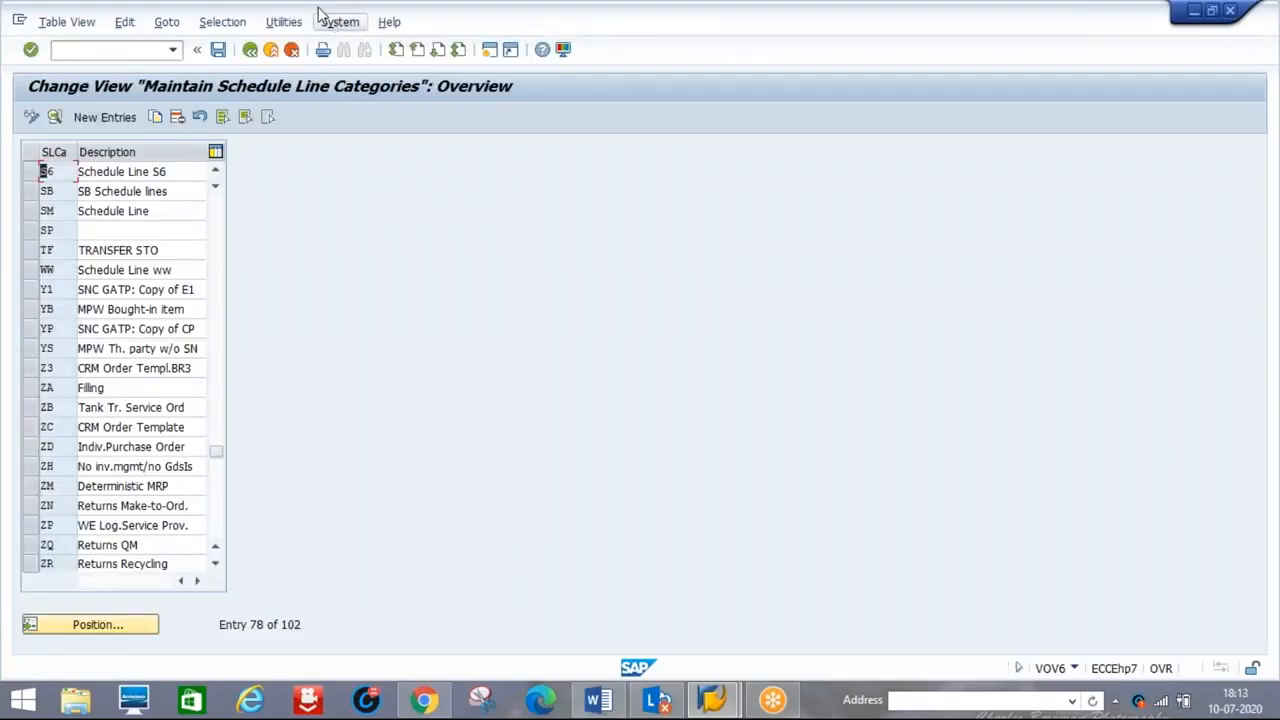
left_click(250, 50)
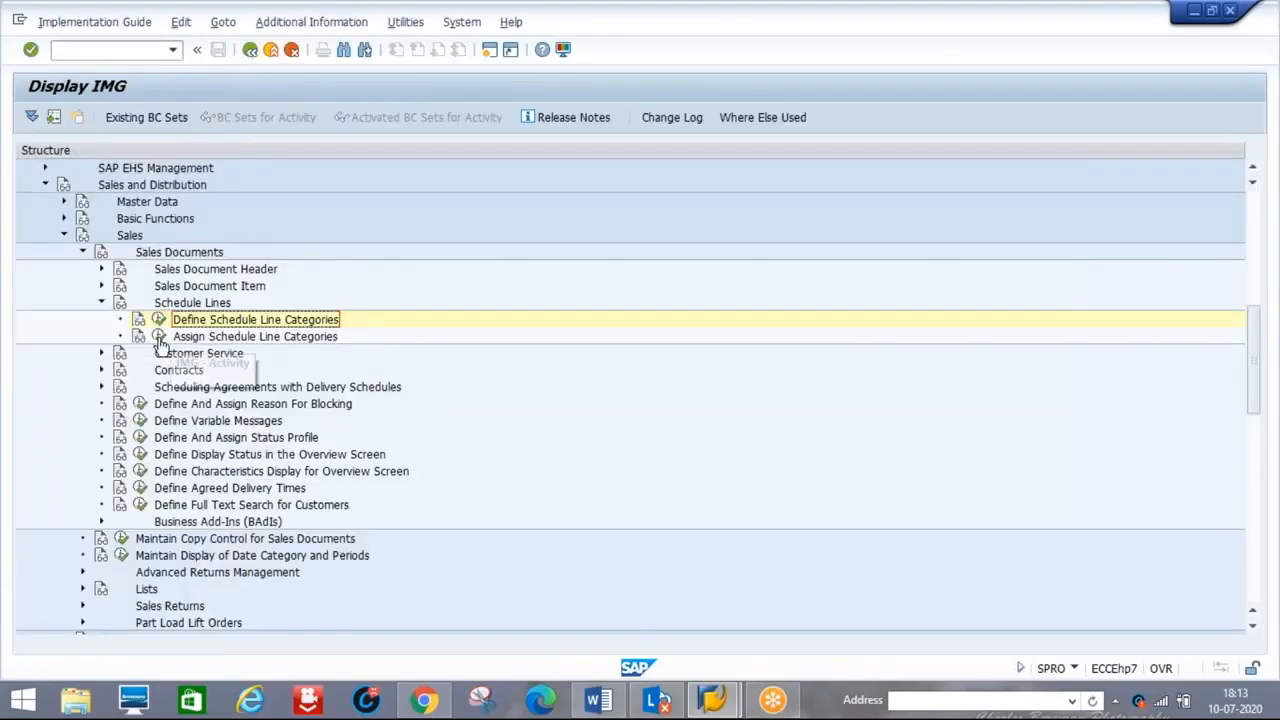
left_click(159, 337)
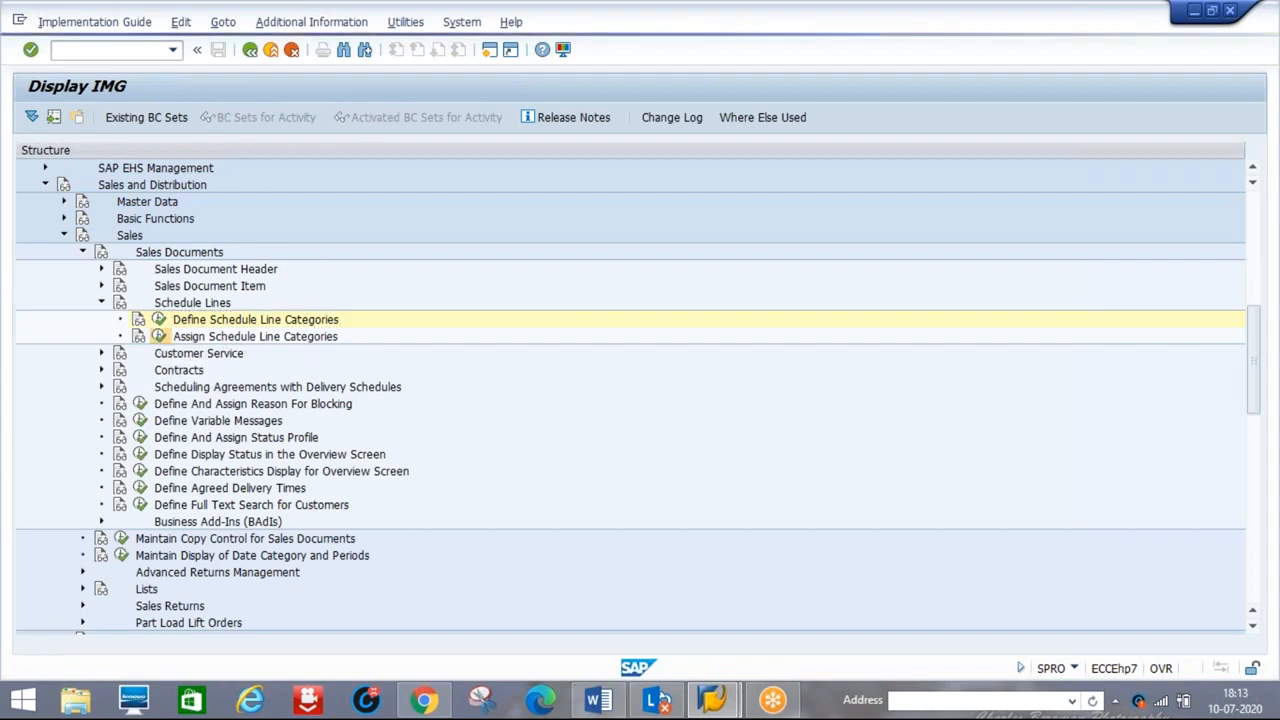
In the Word notes, add '-S6' after CS and remove 'ww' from the TAS-ww line
left_click(598, 700)
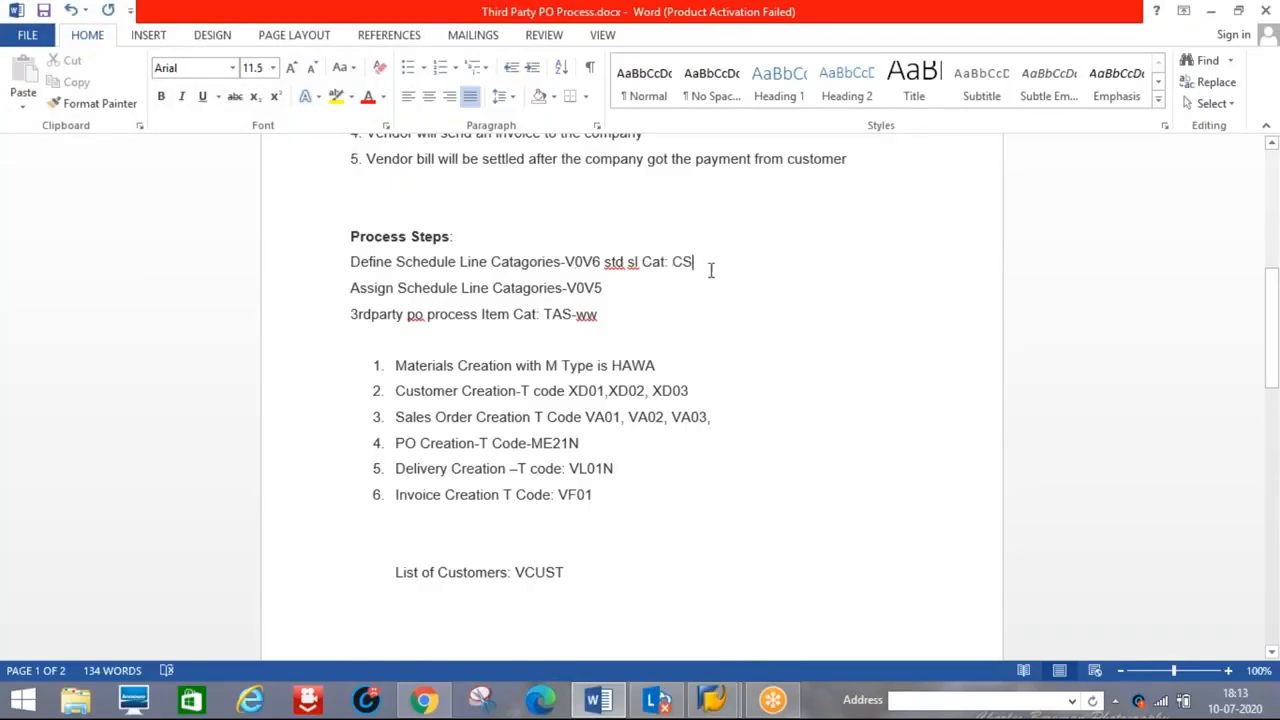
type("-S6")
left_click(605, 314)
key("BackSpace")
key("BackSpace")
Jump to item category TAS and change its schedule line category from WW to S6
key("alt+Tab")
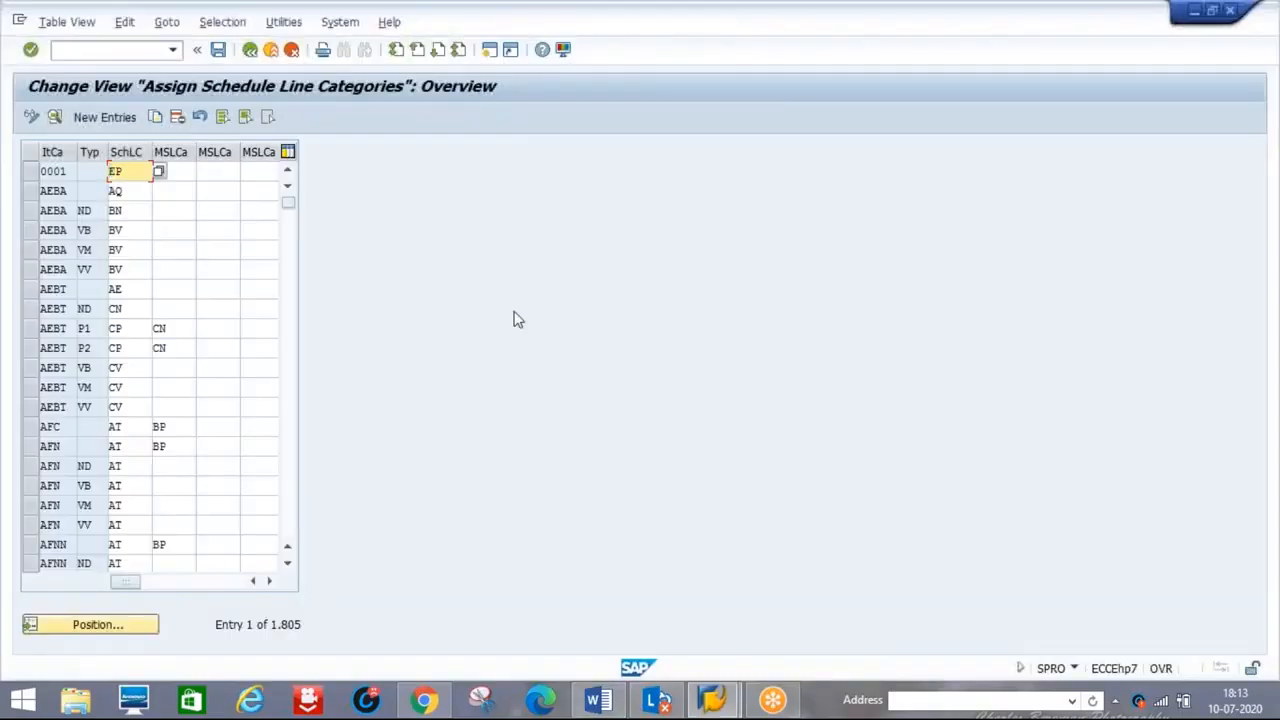
left_click(72, 627)
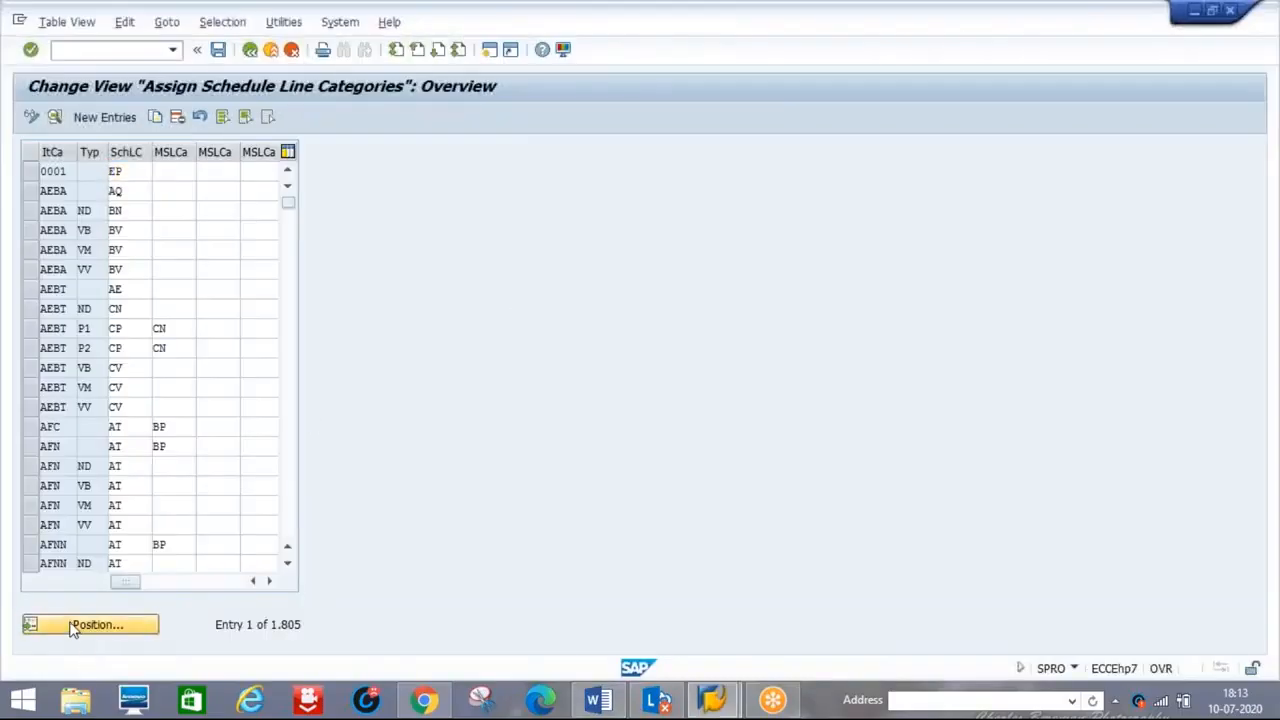
type("TAS")
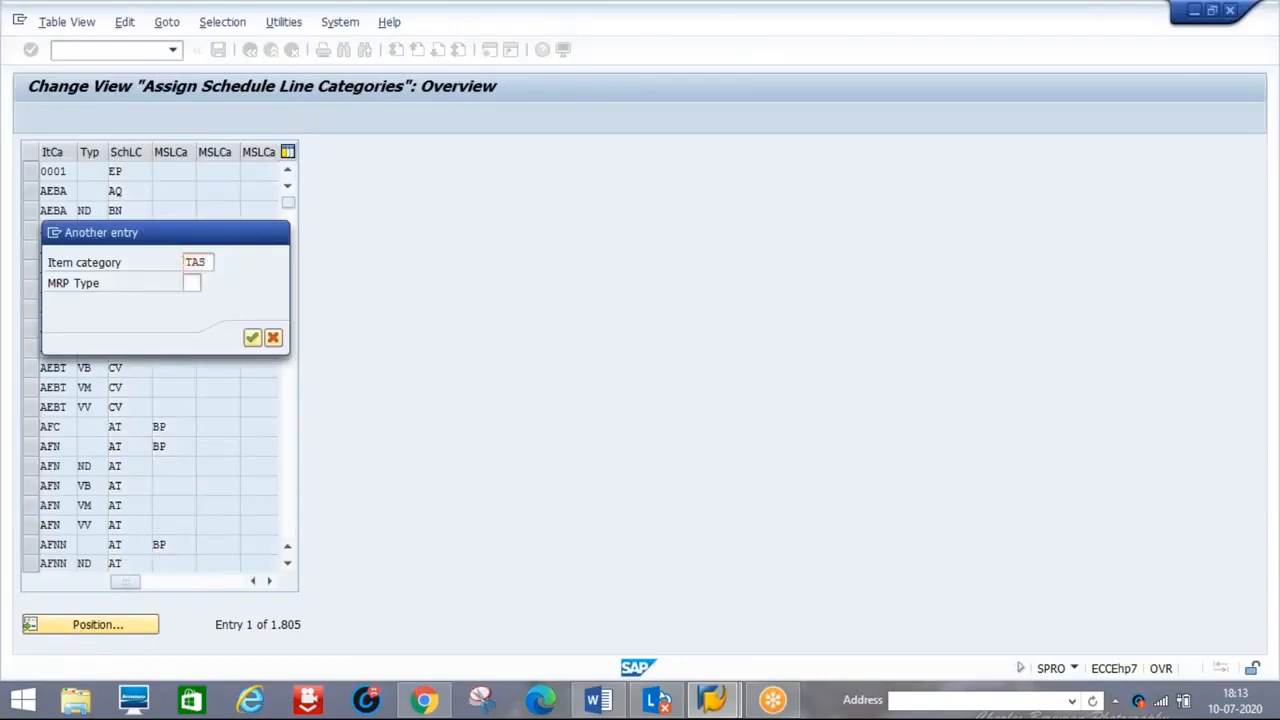
key("Return")
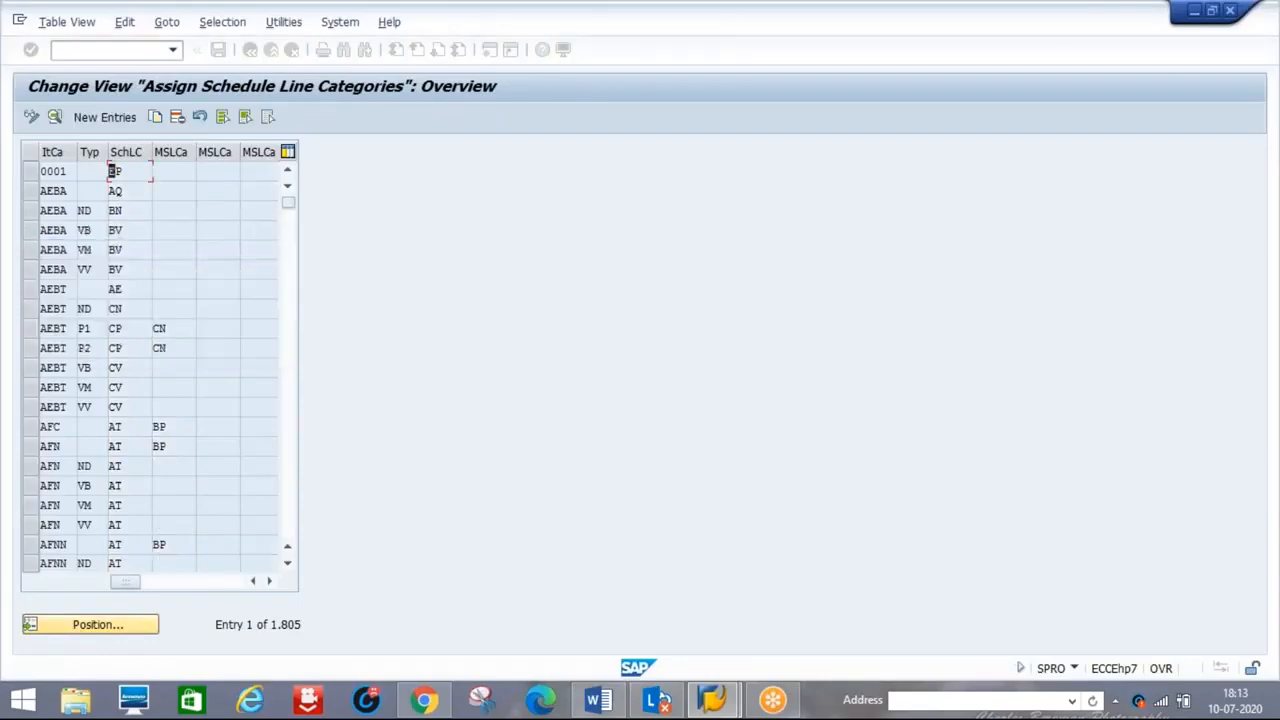
left_click(113, 171)
type("WW")
key("BackSpace")
key("BackSpace")
type("s")
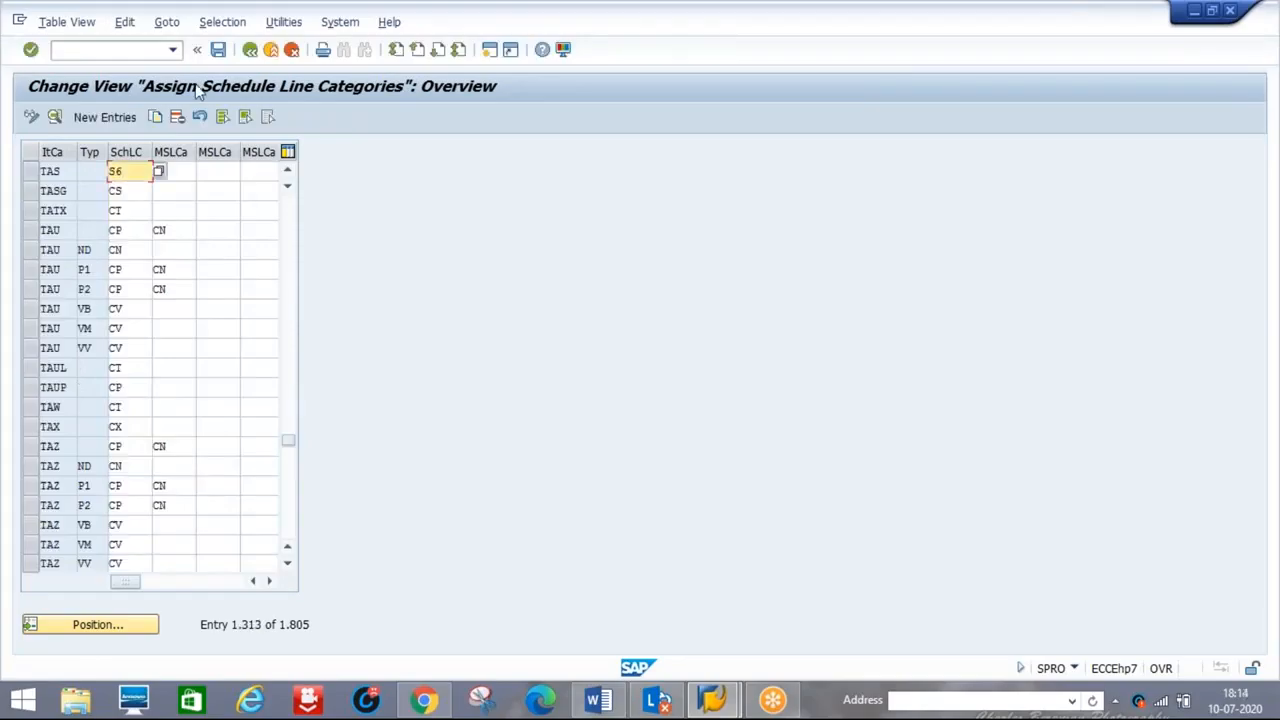
Save the TAS assignment to the customizing request and go back to the IMG tree
left_click(219, 51)
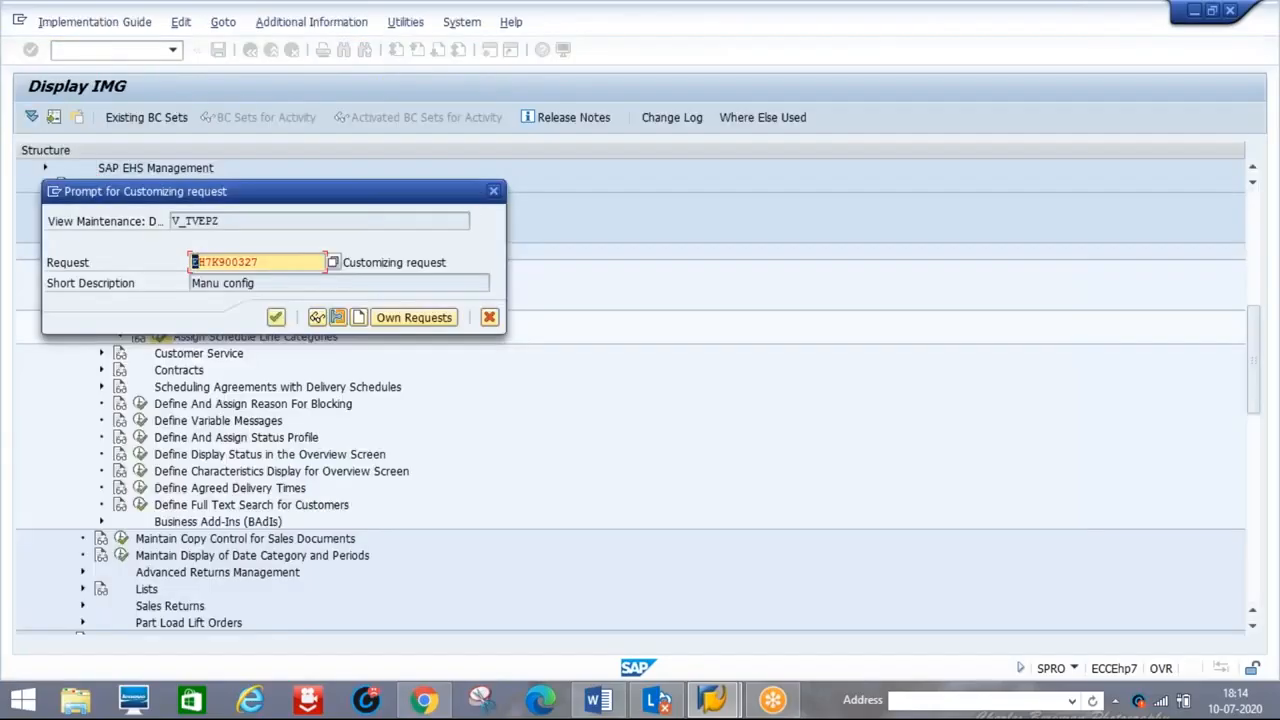
left_click(276, 318)
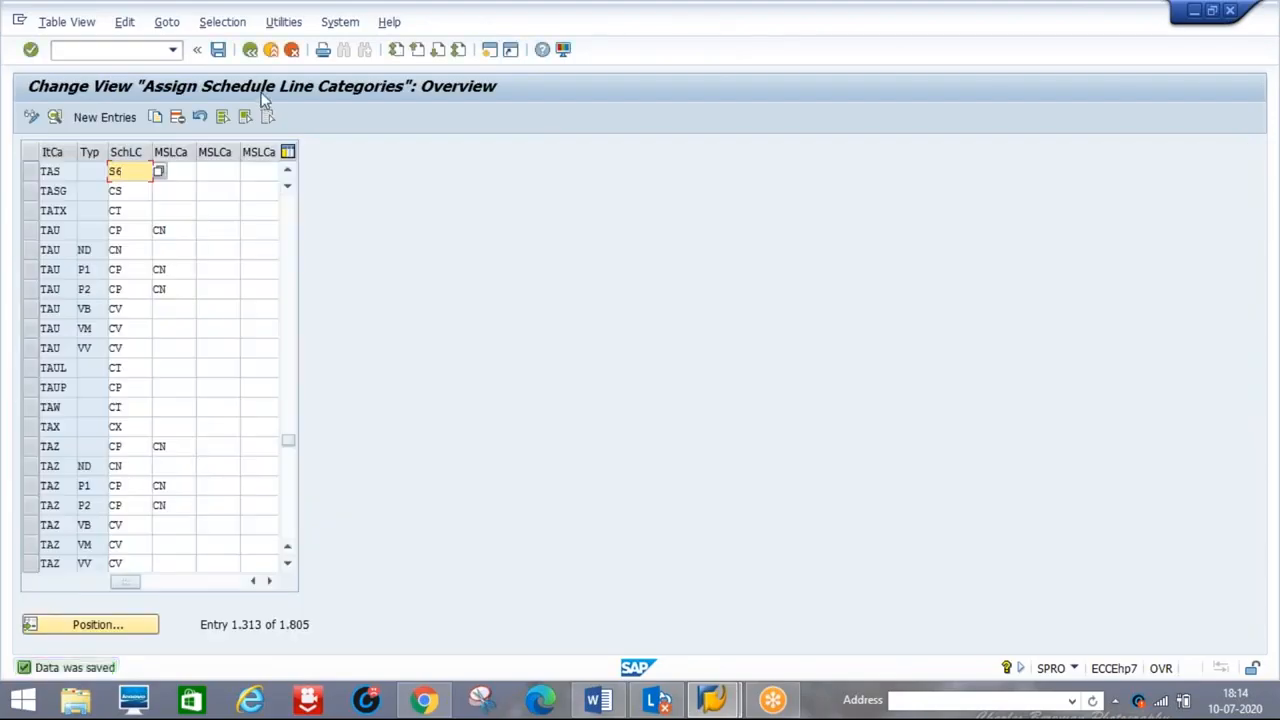
left_click(249, 52)
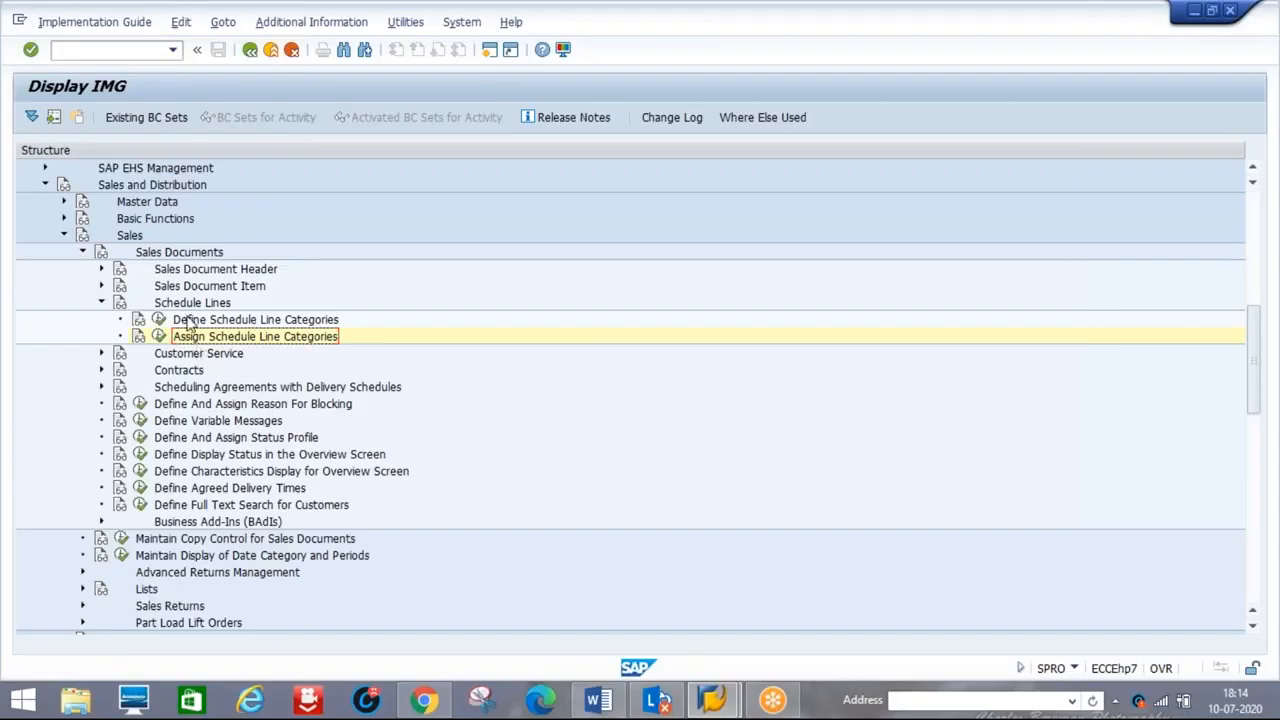
Launch MM01 for material HDD 2TB with industry sector M and material type D1P2
left_click(113, 50)
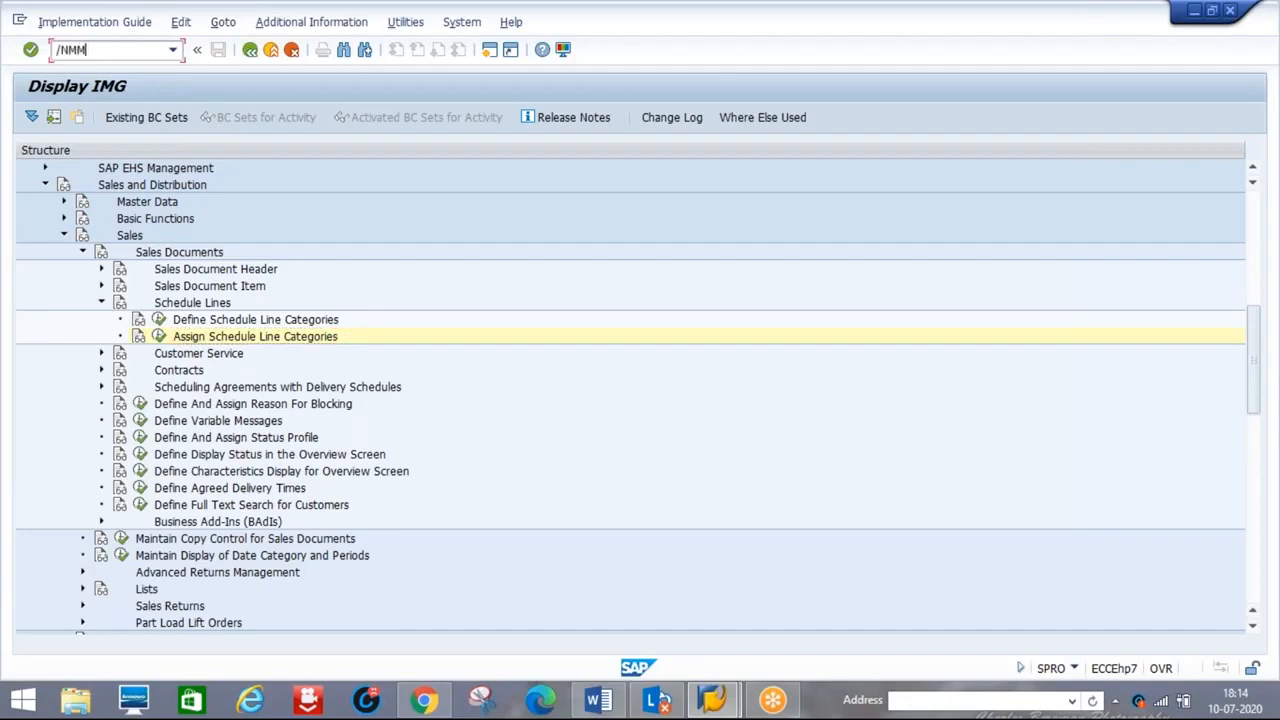
key("Return")
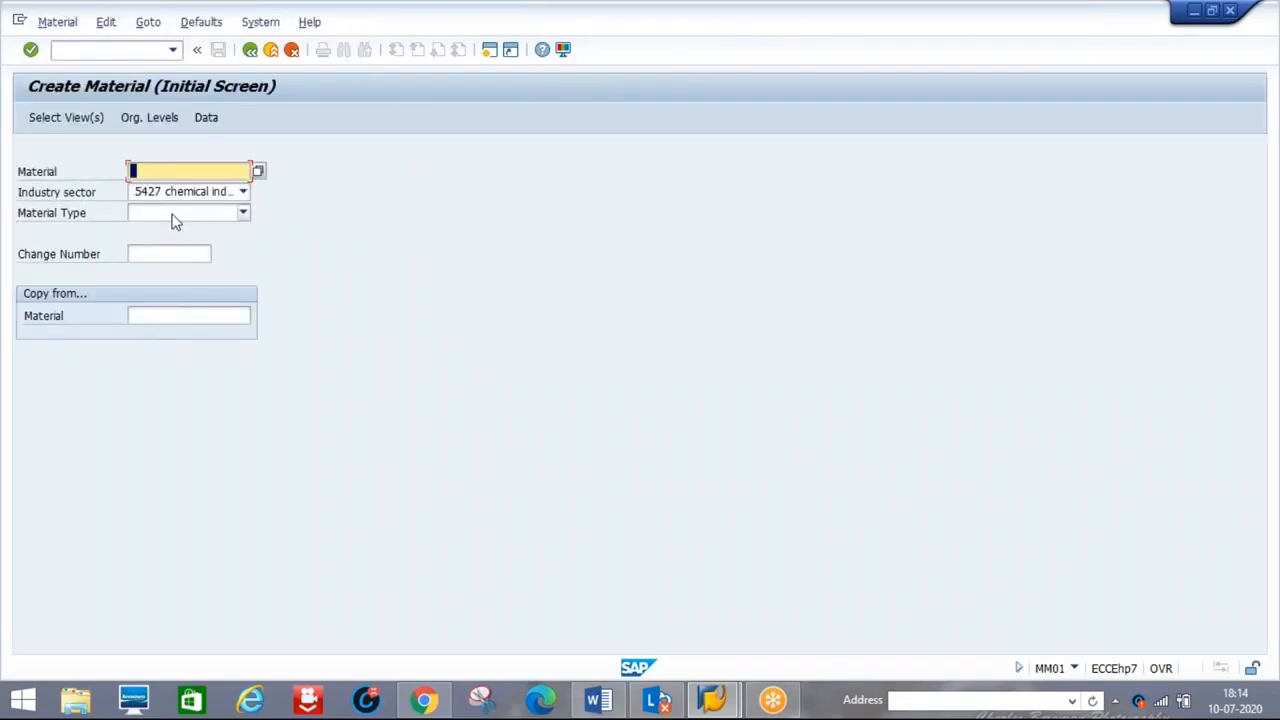
type("HAR")
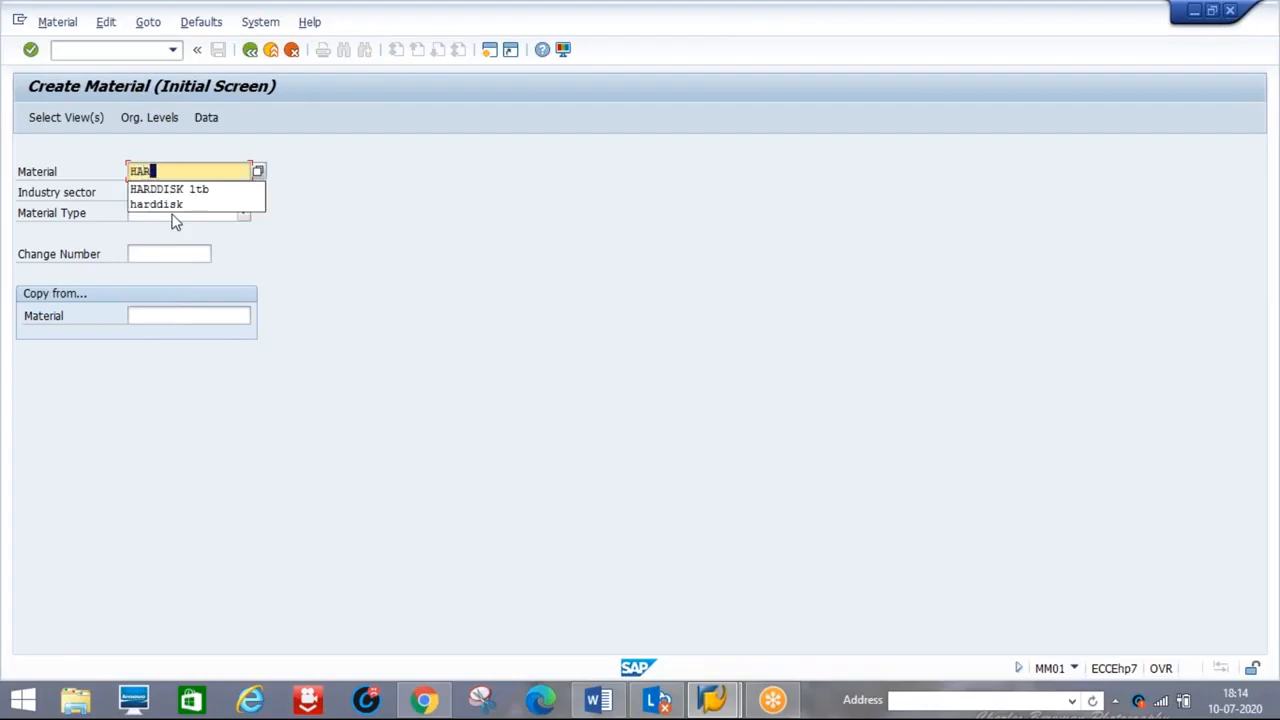
key("BackSpace")
key("BackSpace")
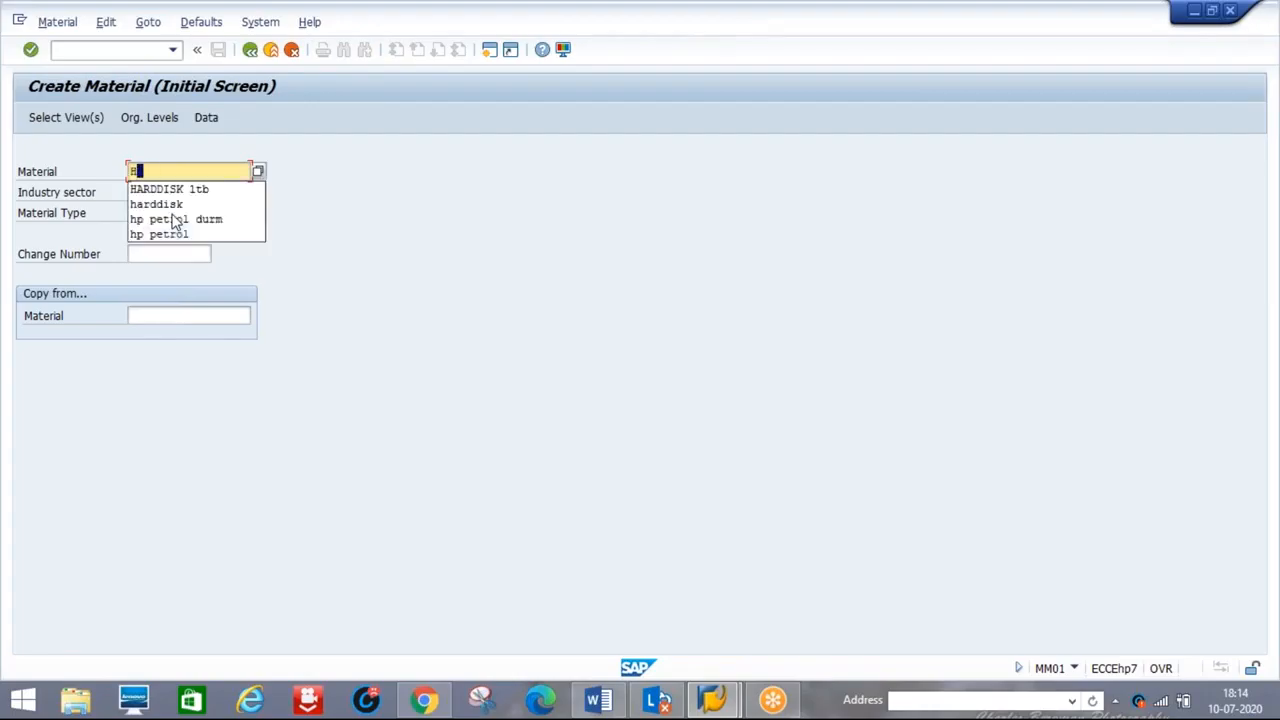
type("DD")
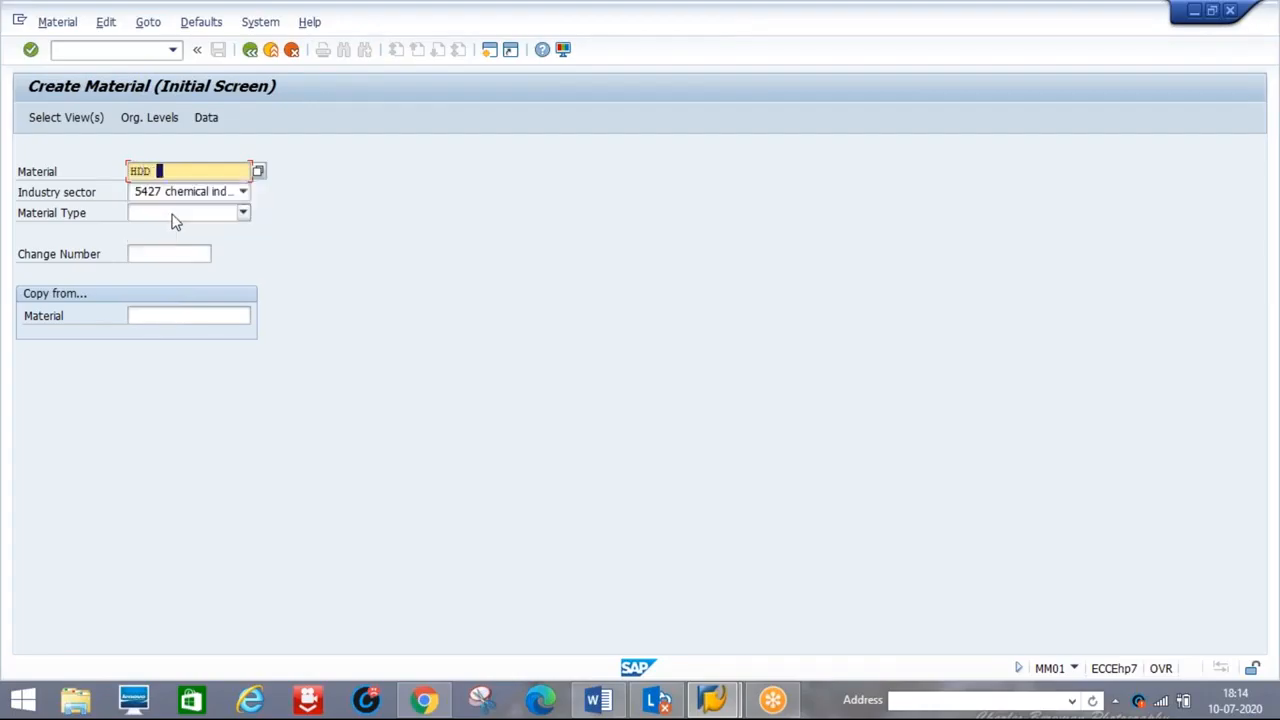
type(" 2TB")
key("Tab")
key("m")
key("Tab")
key("d")
key("d")
key("d")
key("Return")
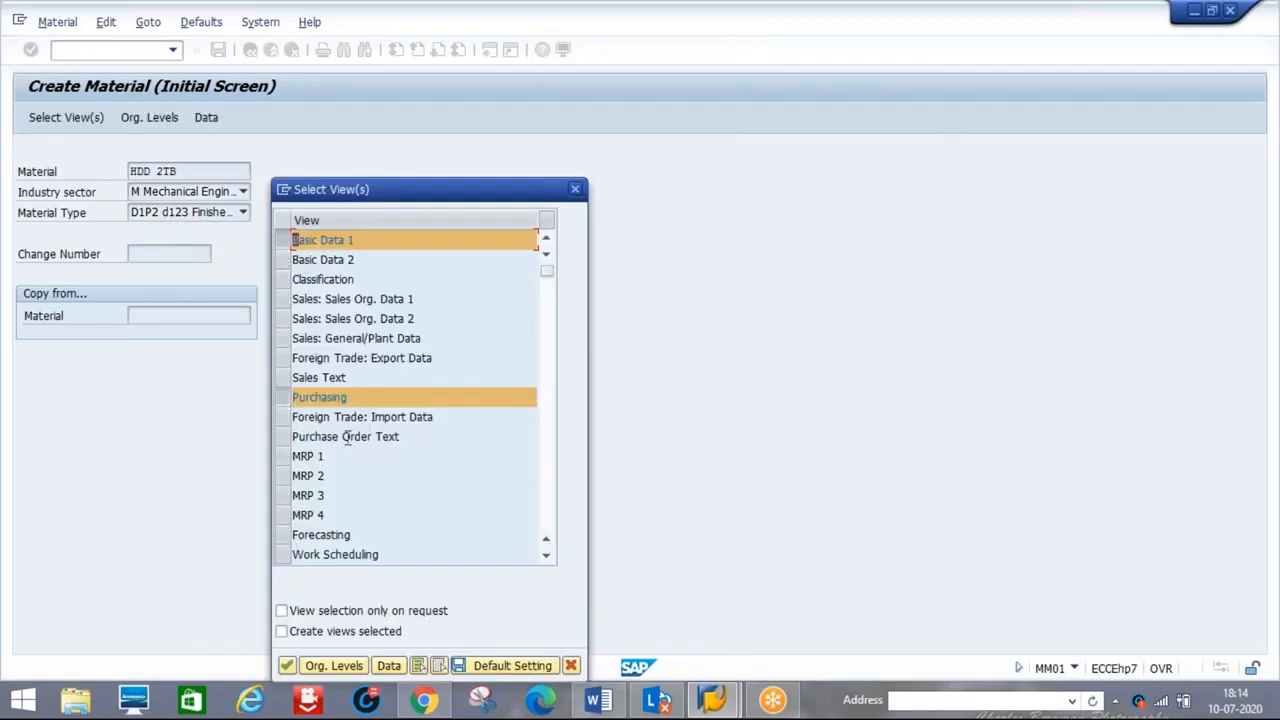
Tick the Sales Org. Data 1, Sales Org. Data 2 and General/Plant Data views, then back out
left_click(283, 299)
left_click(284, 318)
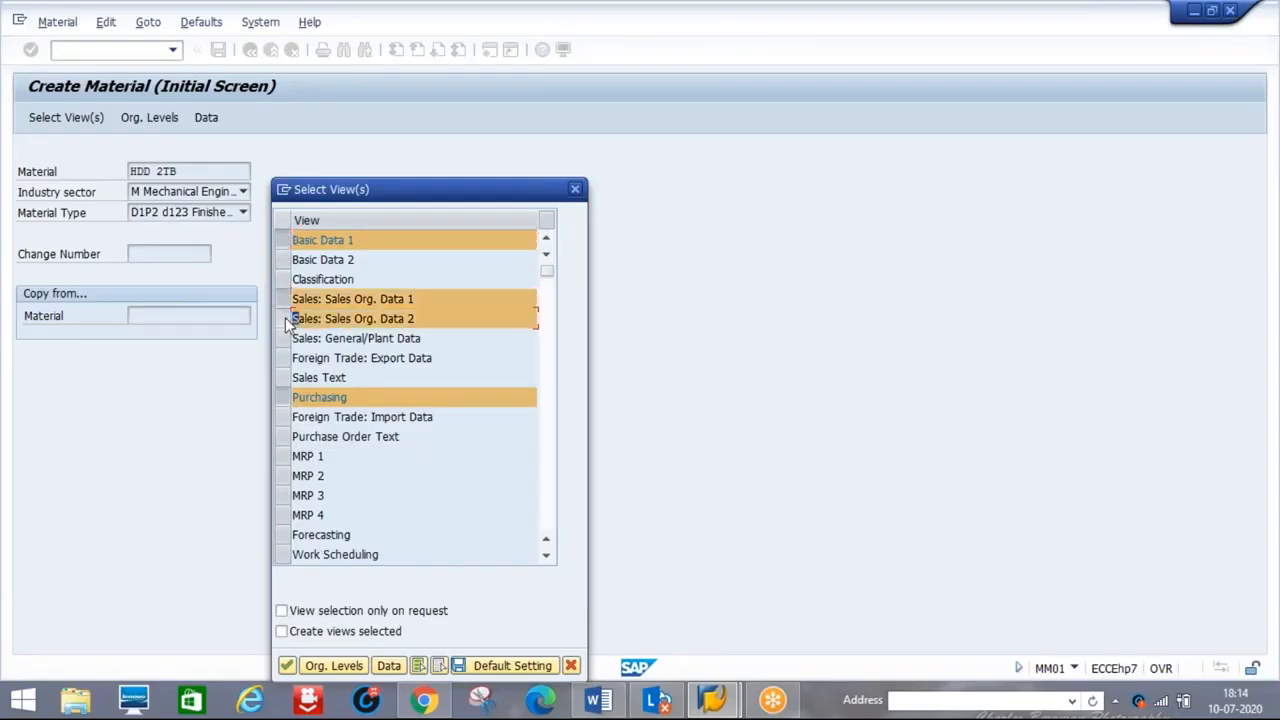
left_click(285, 340)
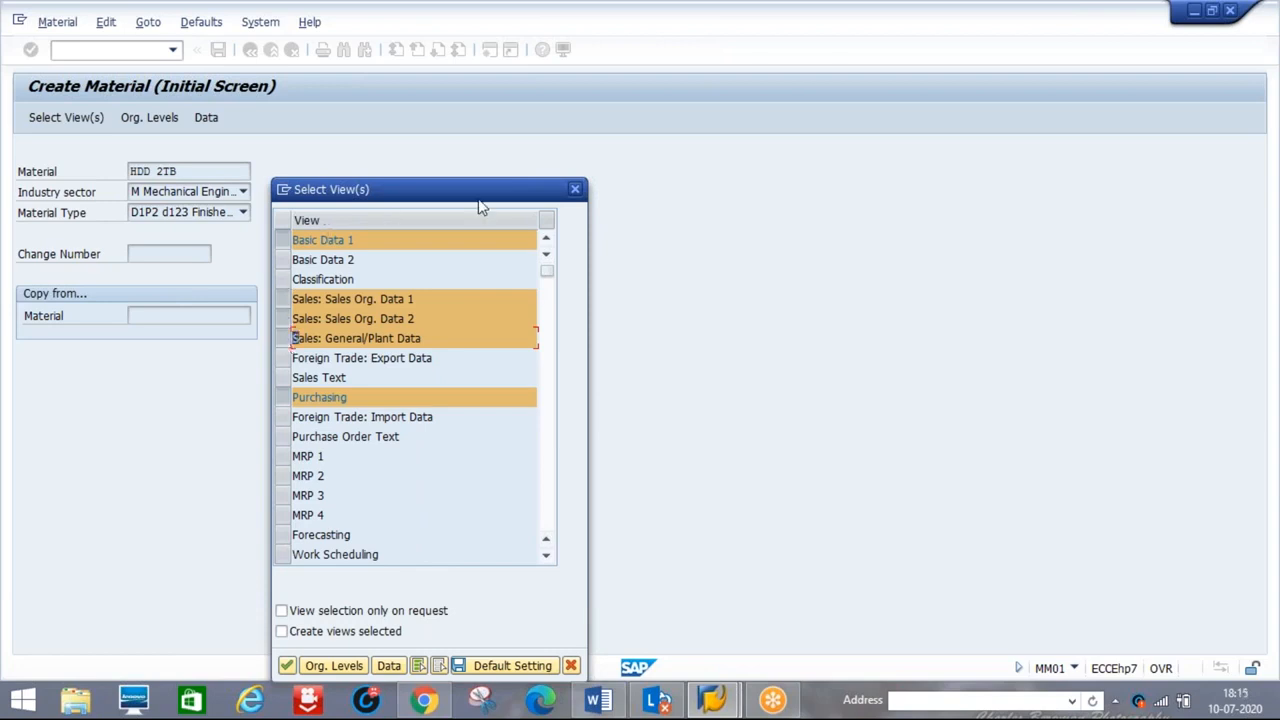
left_click(575, 189)
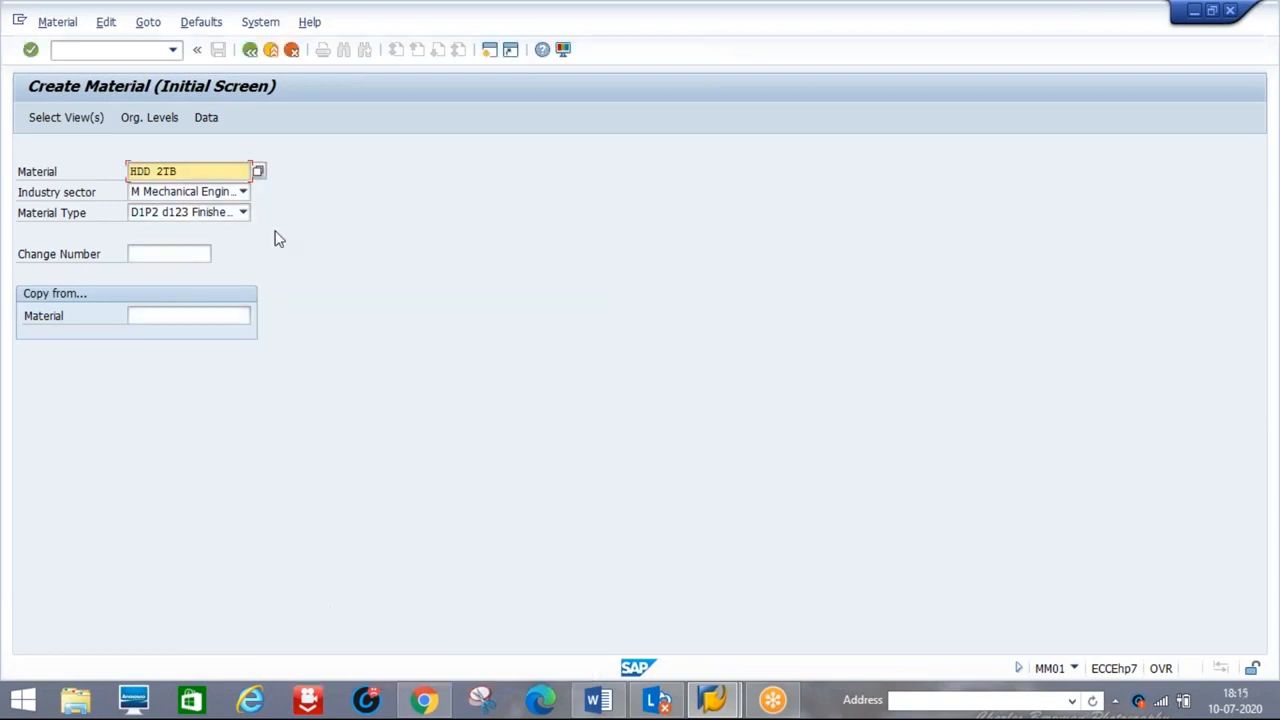
Switch the material type to HAWA Trading goods and reselect the three sales views
left_click(243, 213)
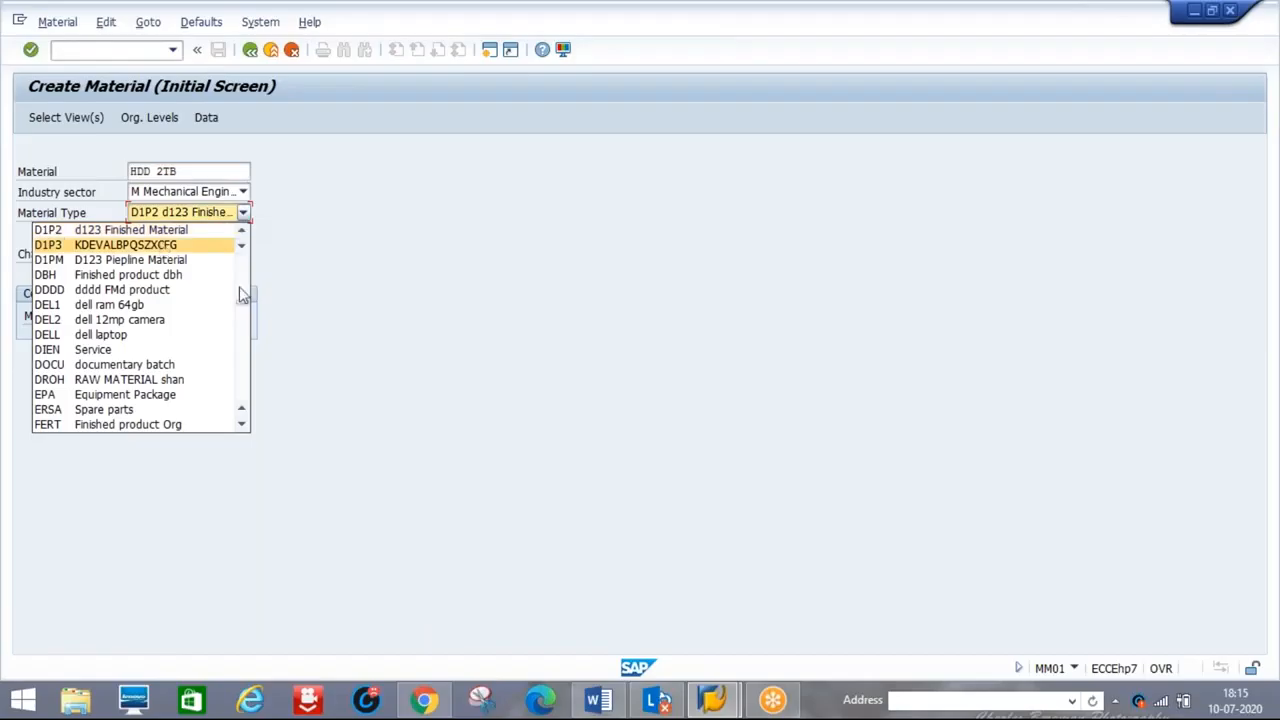
key("h")
key("h")
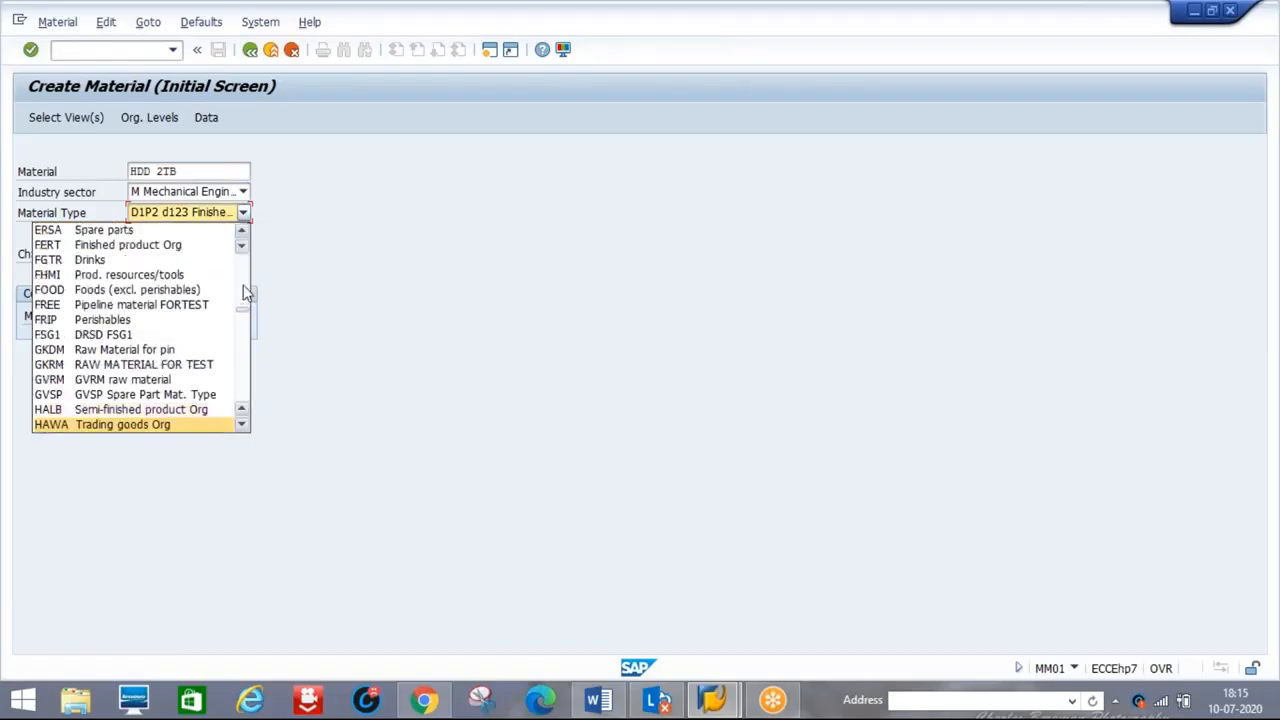
left_click(124, 428)
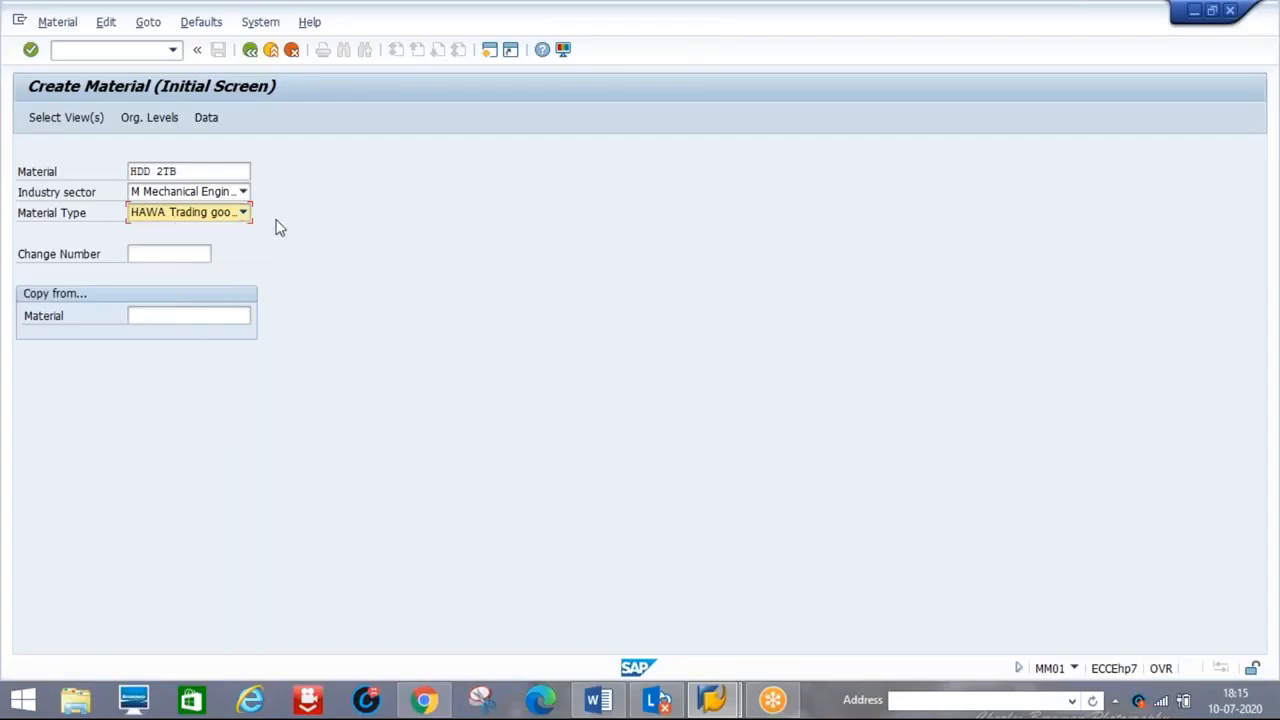
key("Return")
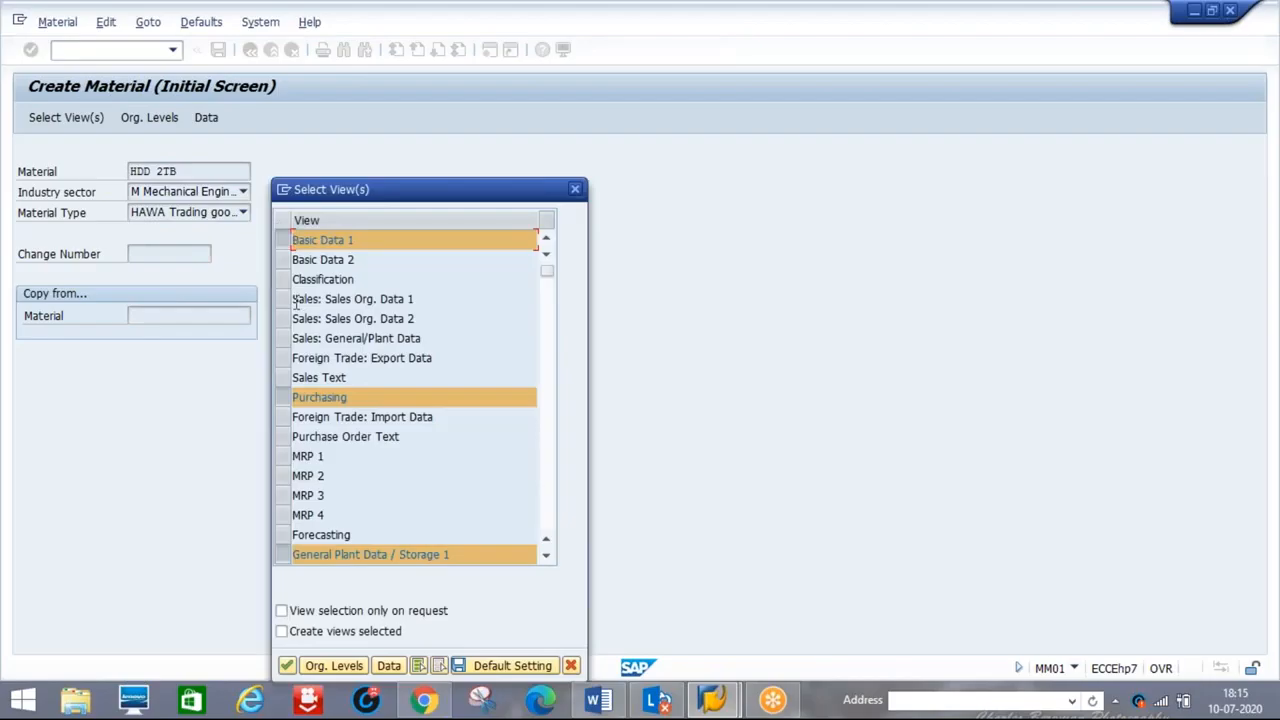
left_click(290, 300)
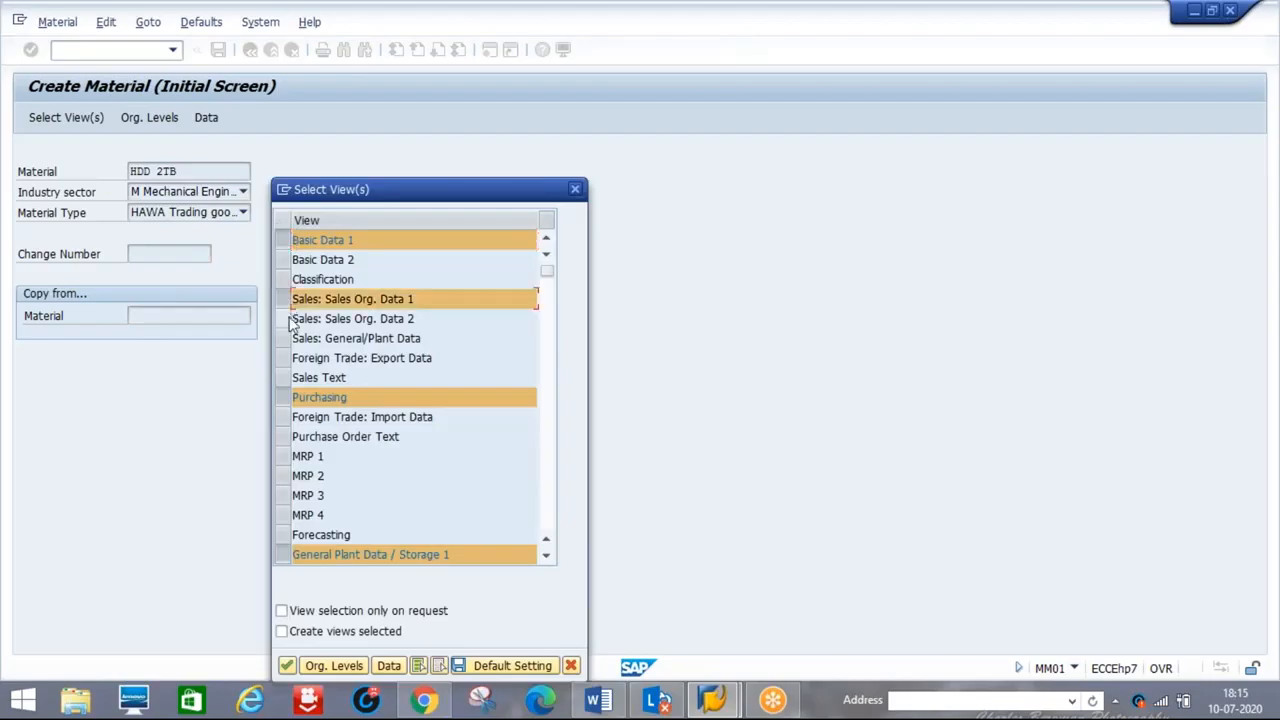
left_click(290, 319)
left_click(290, 338)
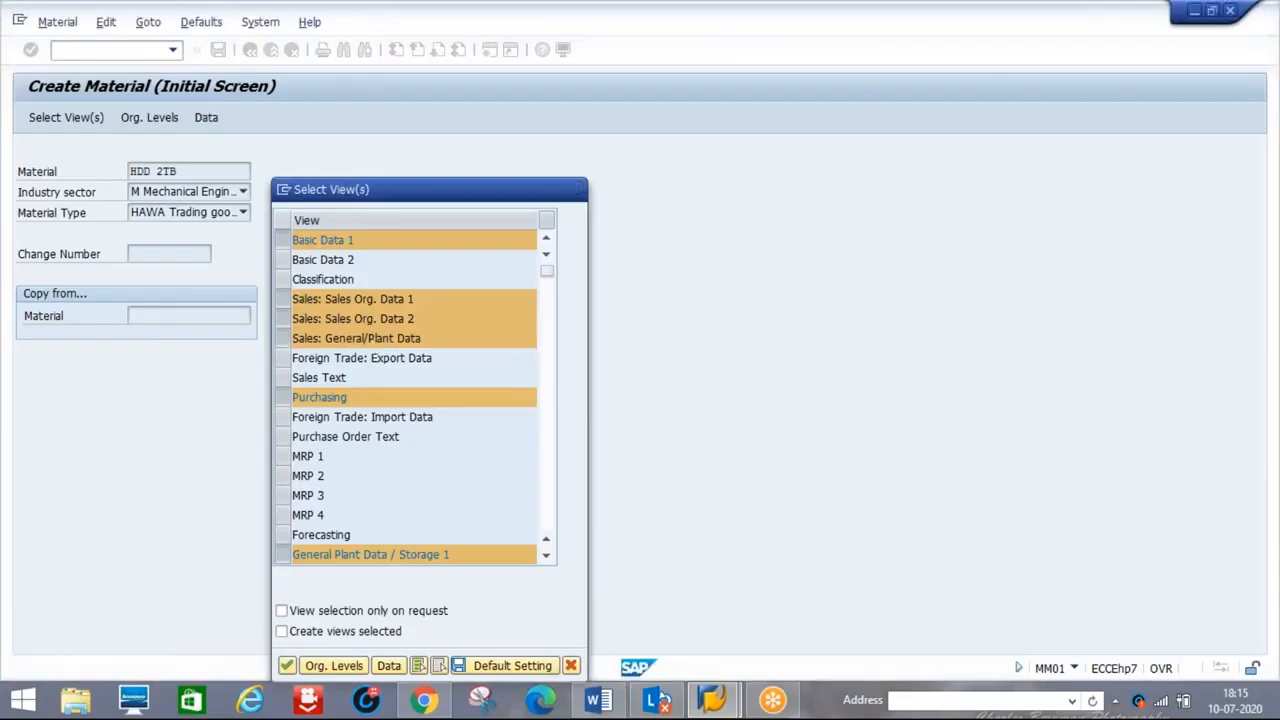
key("Return")
Fill organizational levels: plant d1p1, storage location d1s1, sales org 8888, channel 88
type("d")
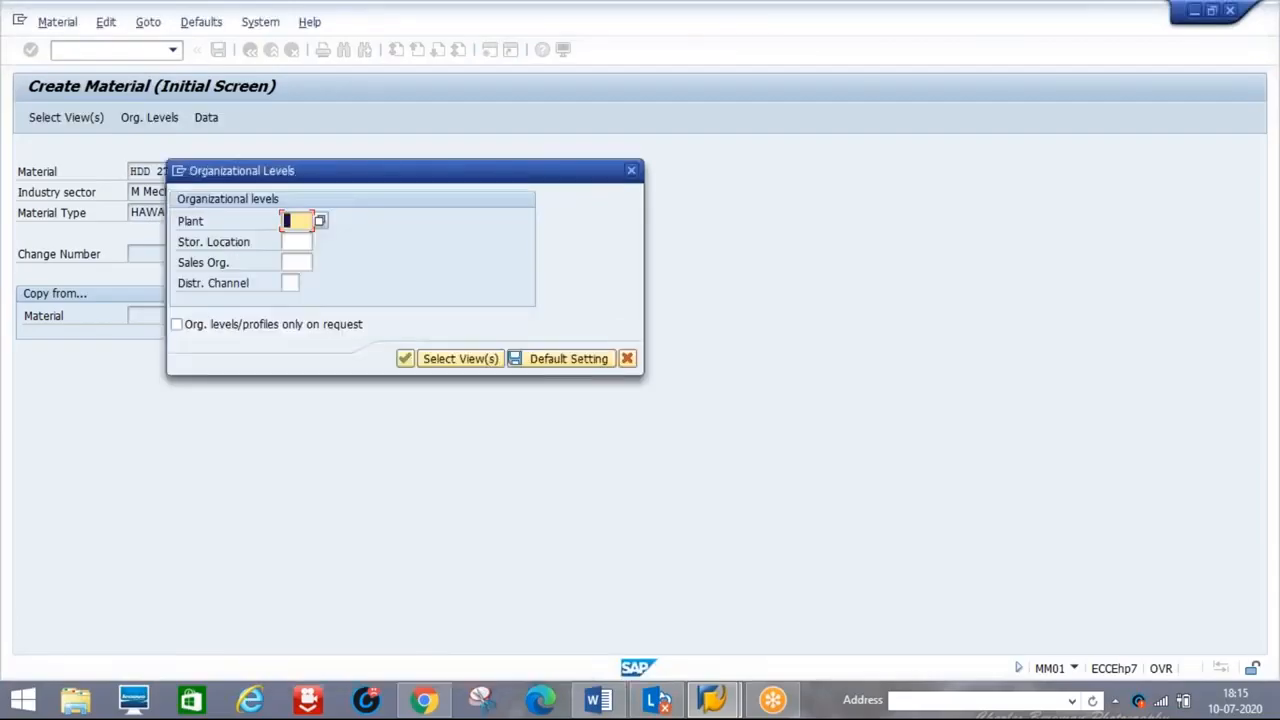
key("Down")
key("Return")
key("Tab")
type("d1s1")
key("Tab")
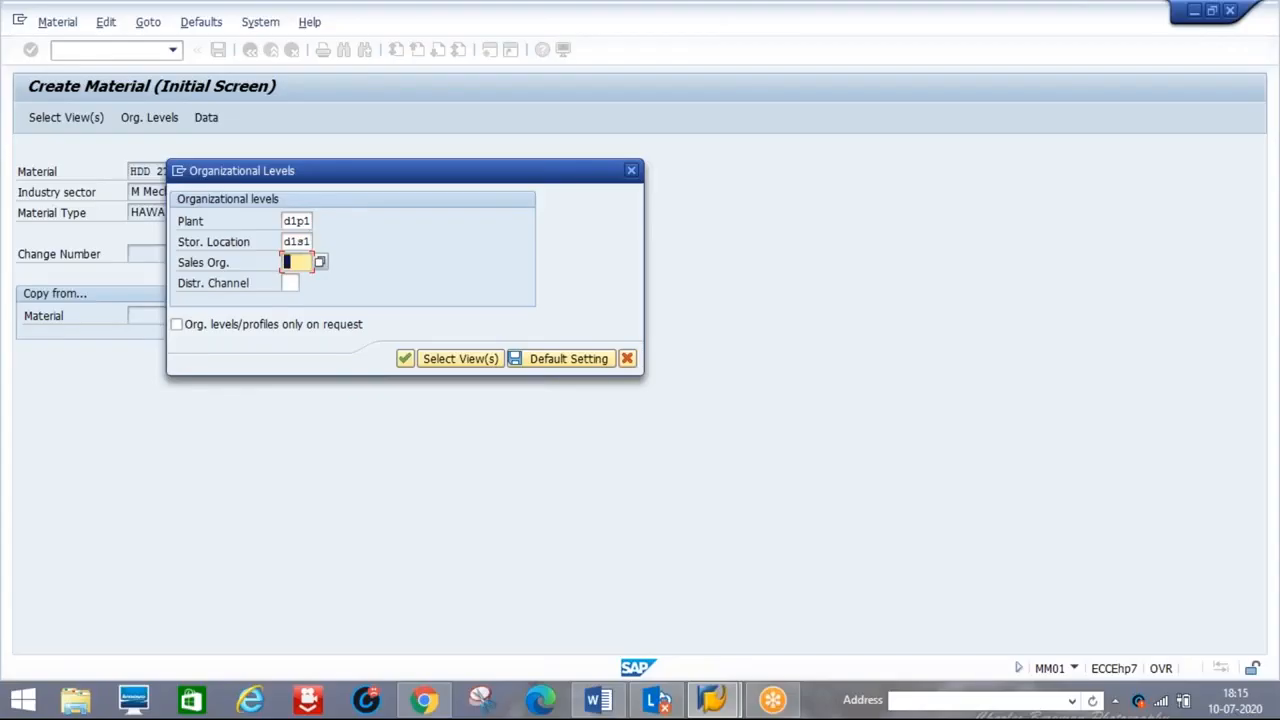
type("d888")
key("Tab")
type("88")
key("Return")
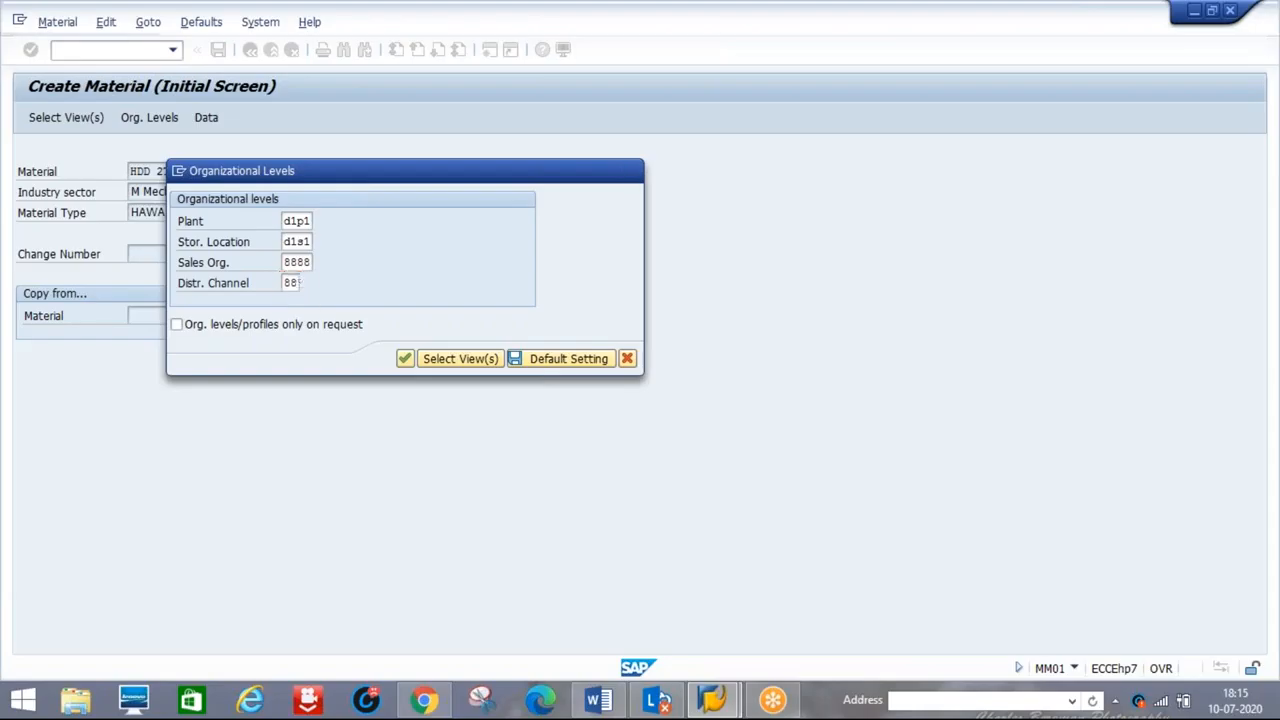
Enter basic data: description HDD 2TB, base unit PC, material group 0001
type("H")
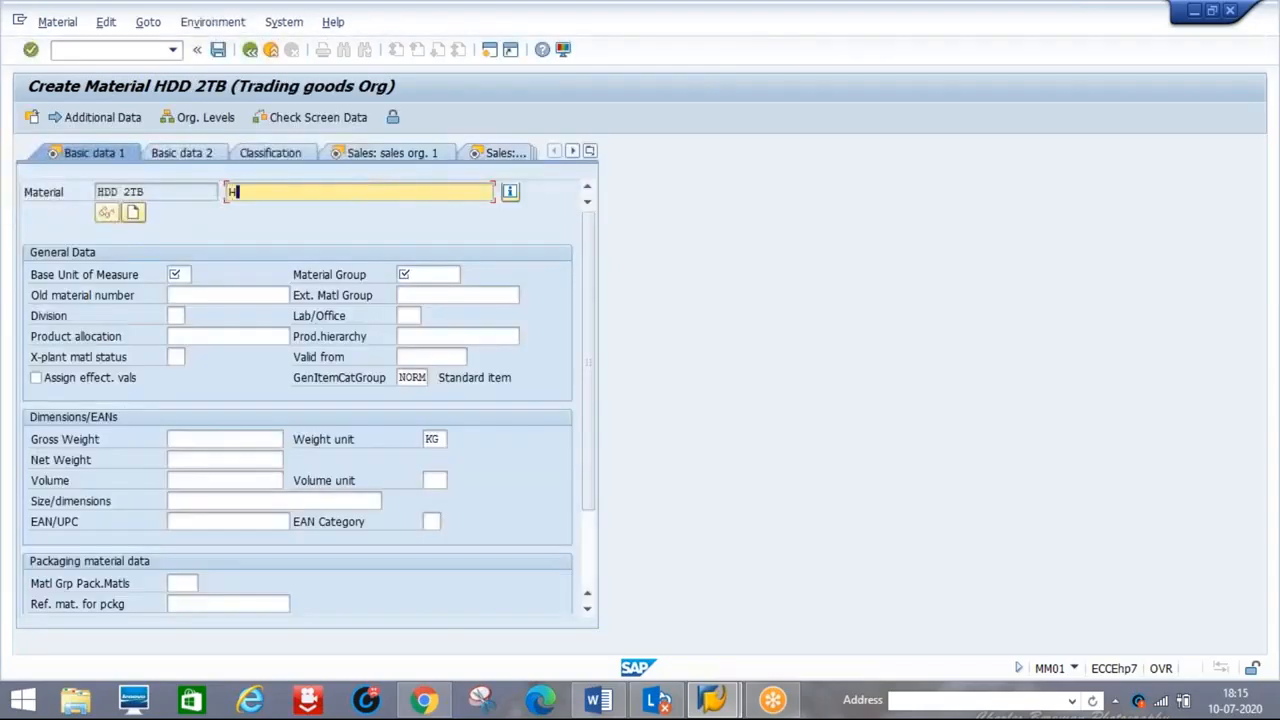
type("DD 2TB")
key("Tab")
key("Tab")
key("Tab")
key("Tab")
type("PC")
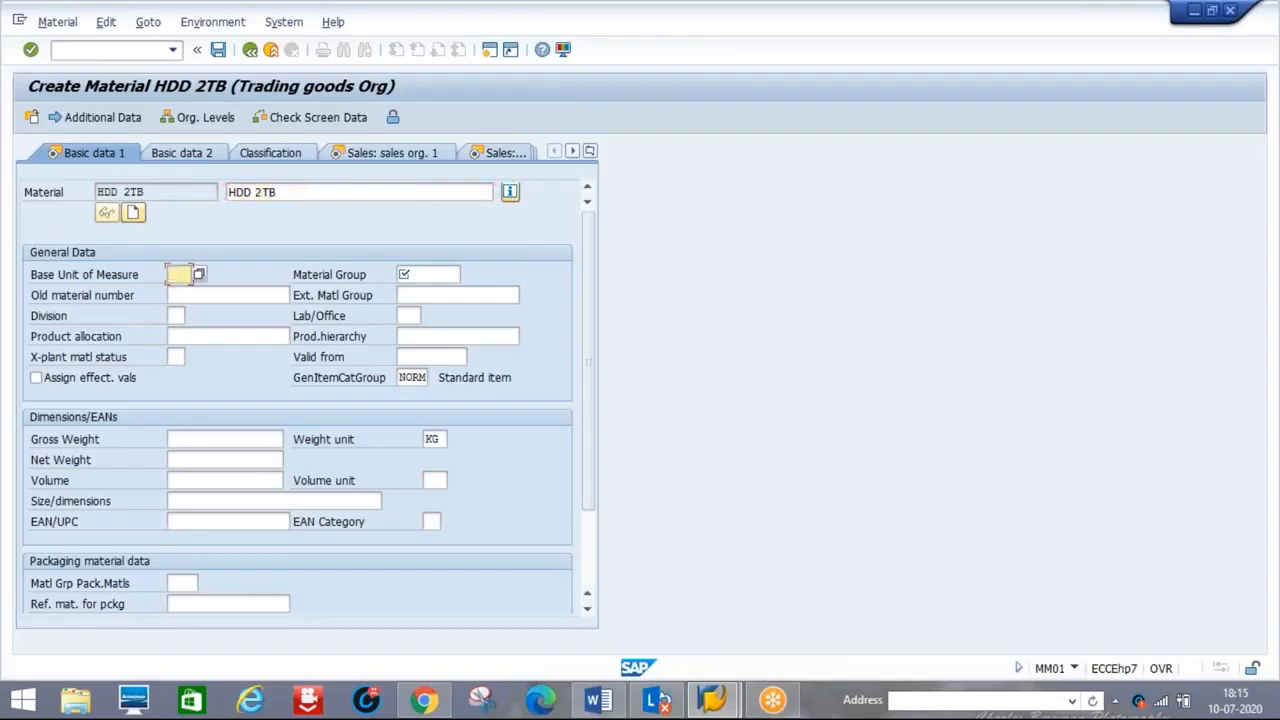
key("Tab")
type("0001")
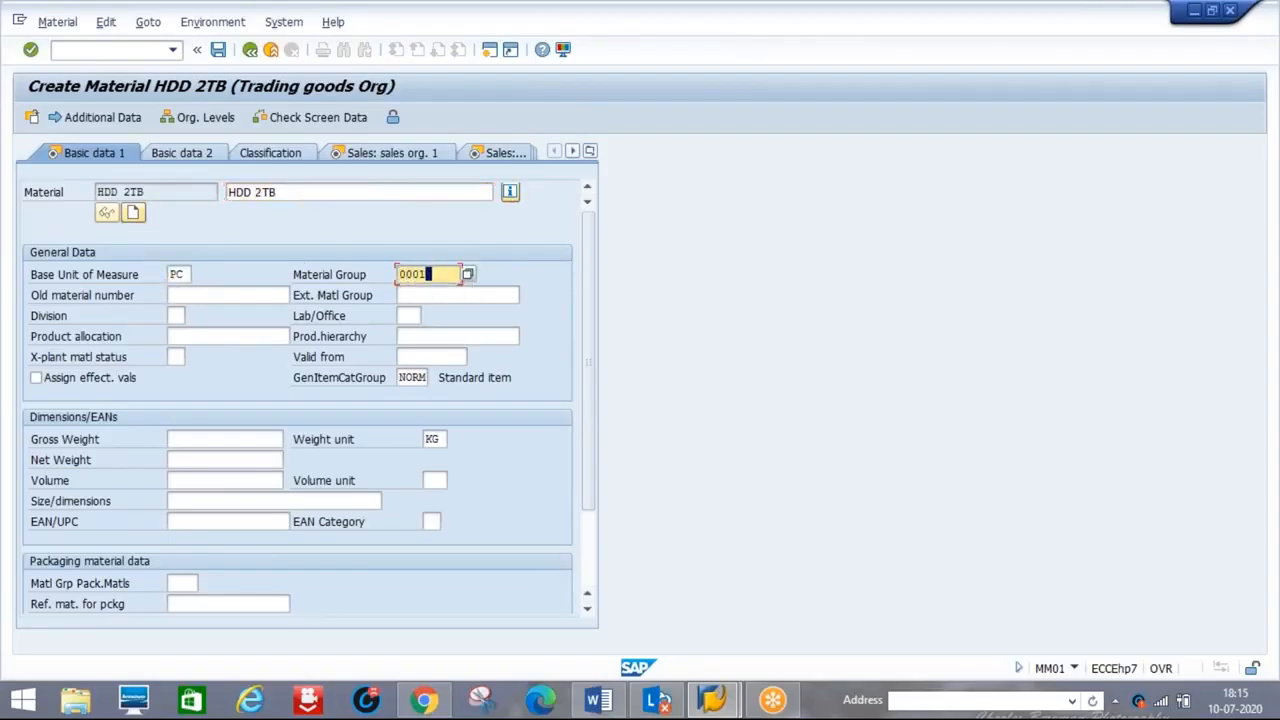
key("Return")
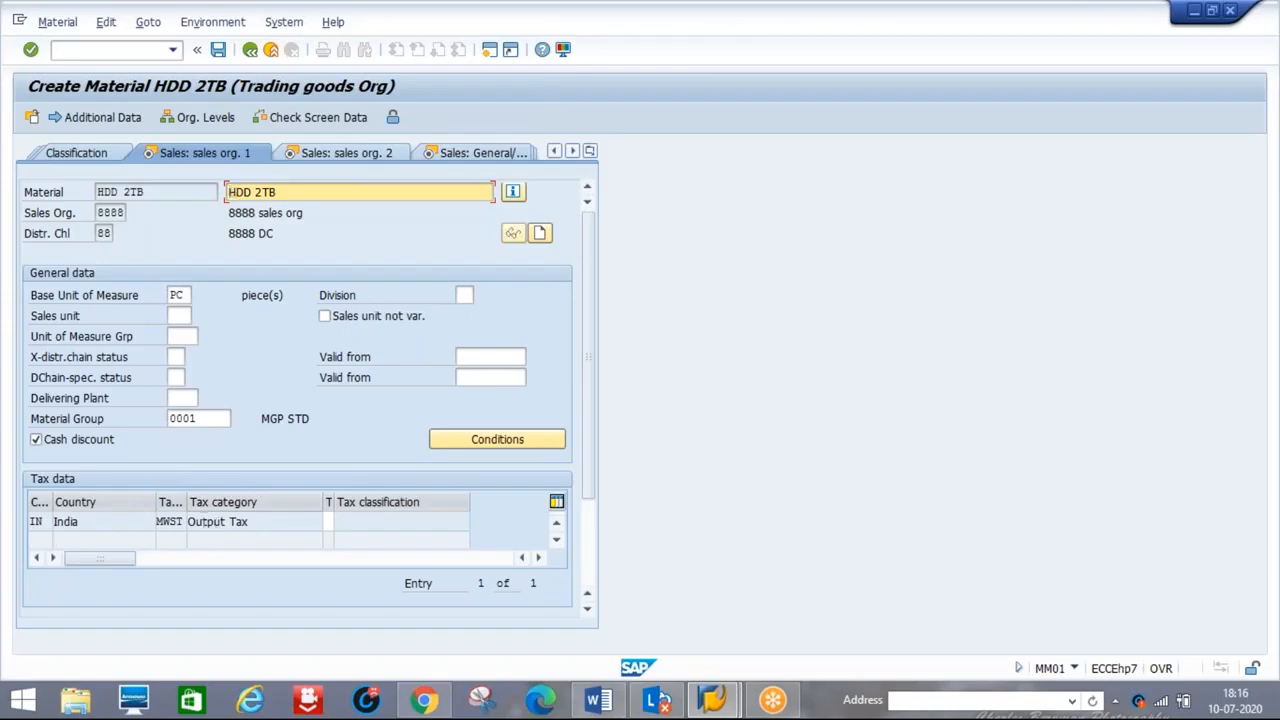
Set the India MWST tax classification to 0 (No tax) and continue to sales org 2 data
left_click(329, 520)
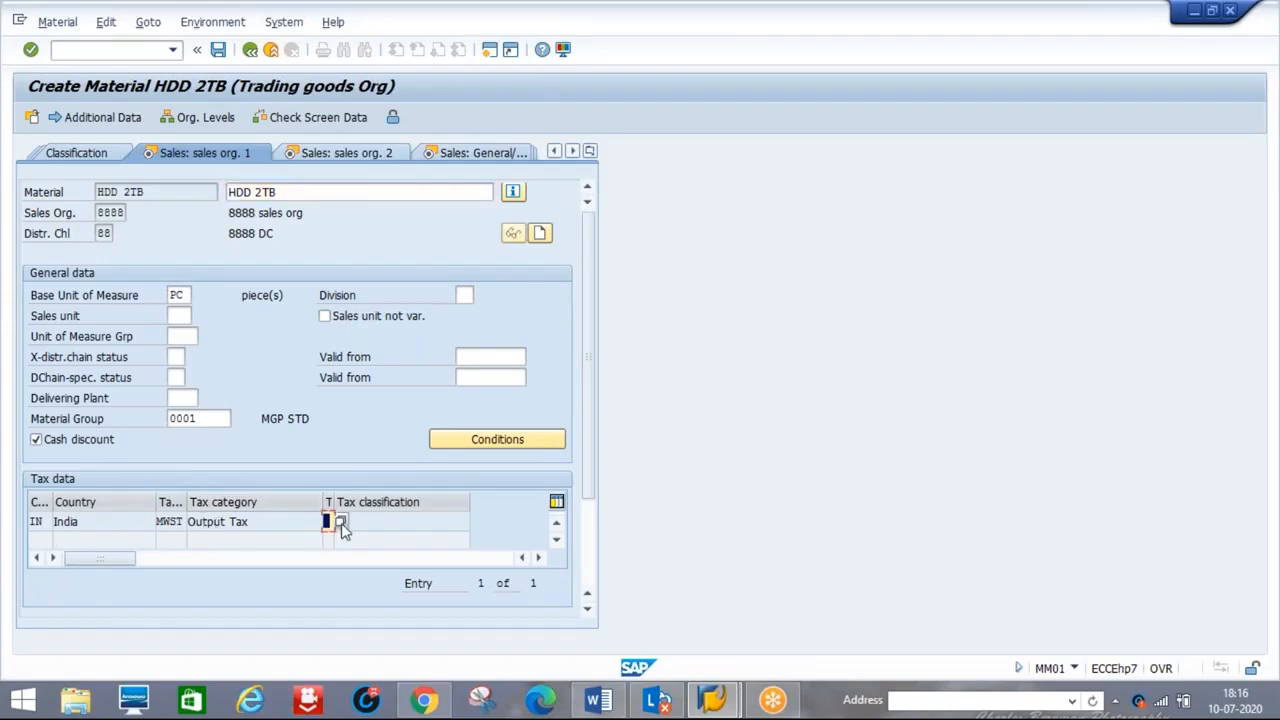
key("F4")
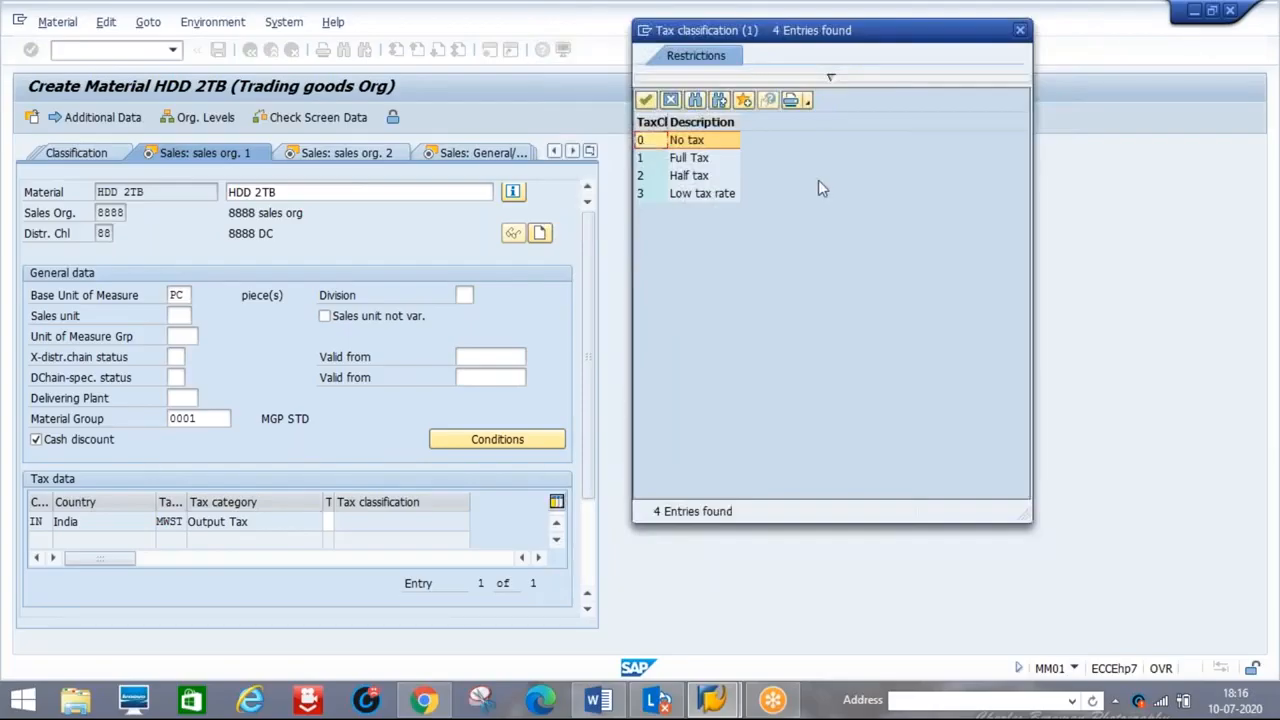
double_click(681, 145)
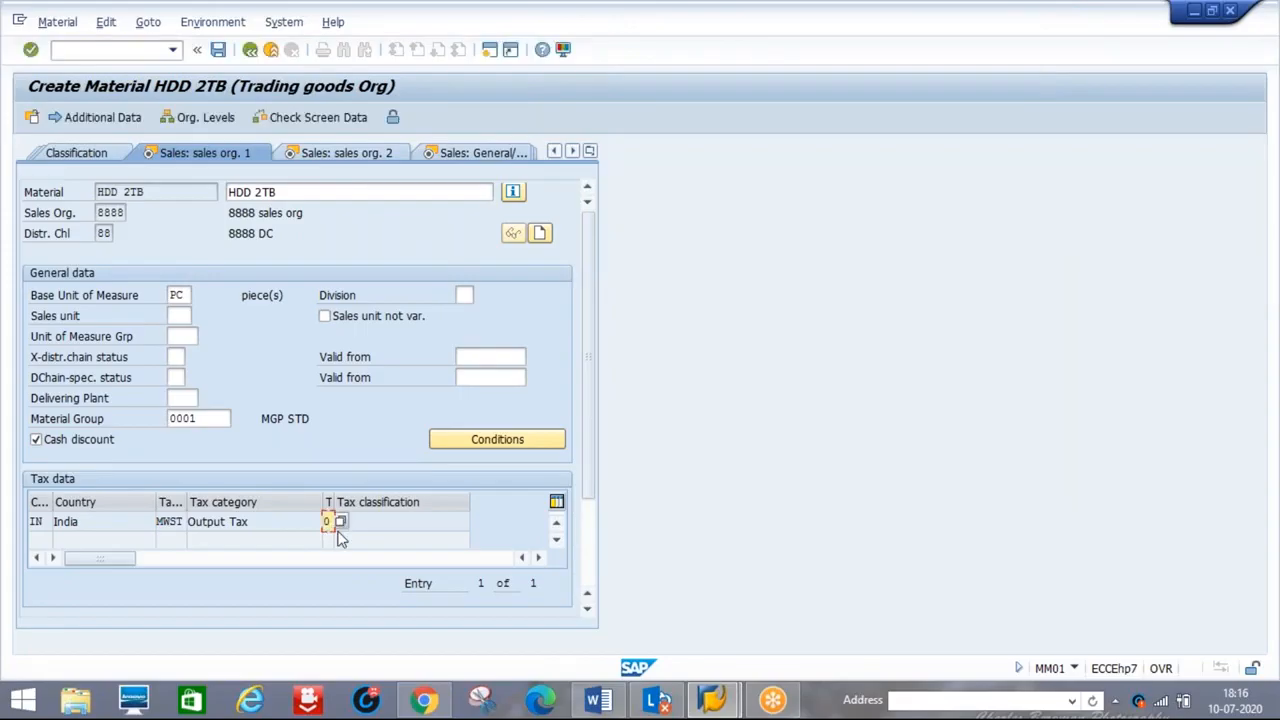
key("Return")
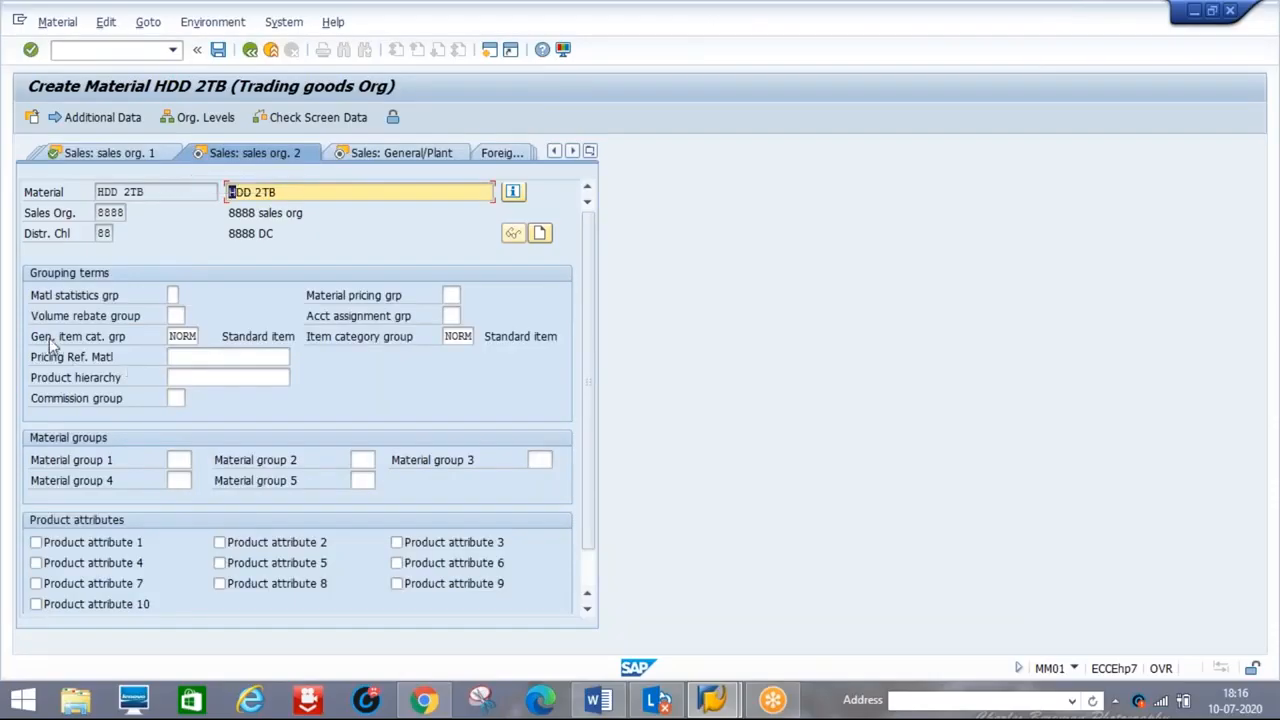
Replace NORM with BANS in the general item category group and item category group fields
left_click(197, 336)
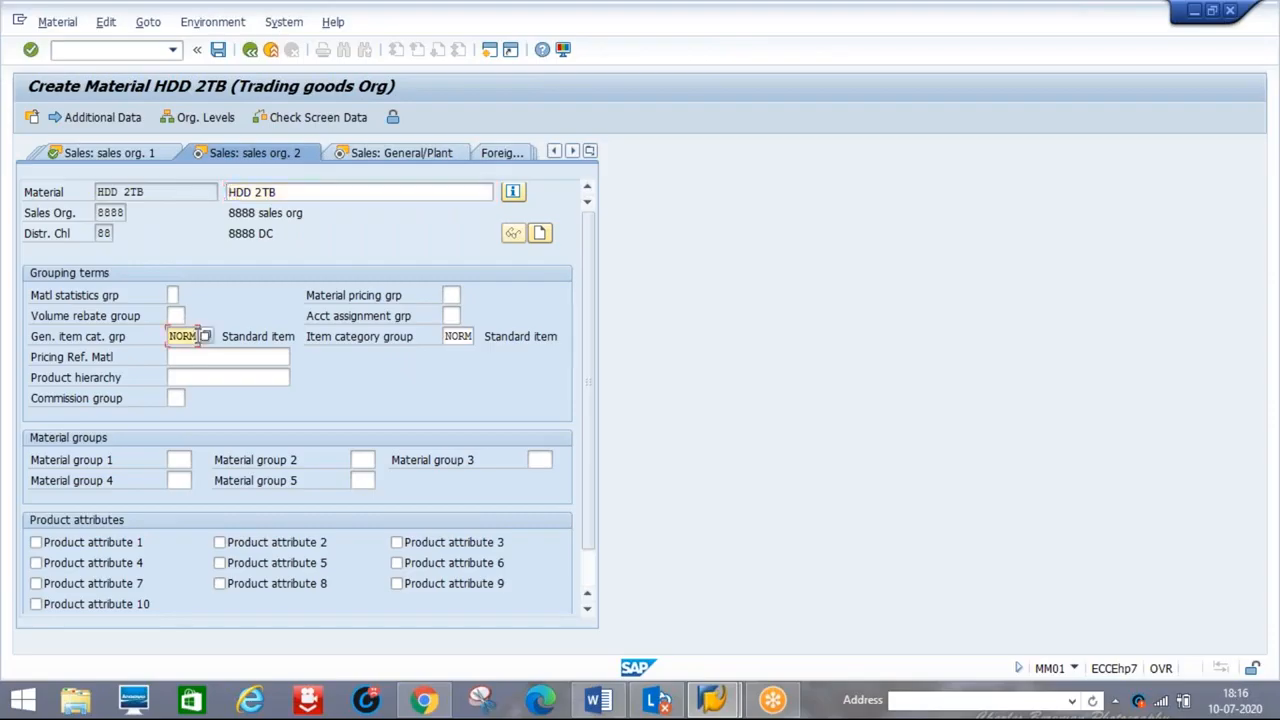
double_click(198, 336)
key("BackSpace")
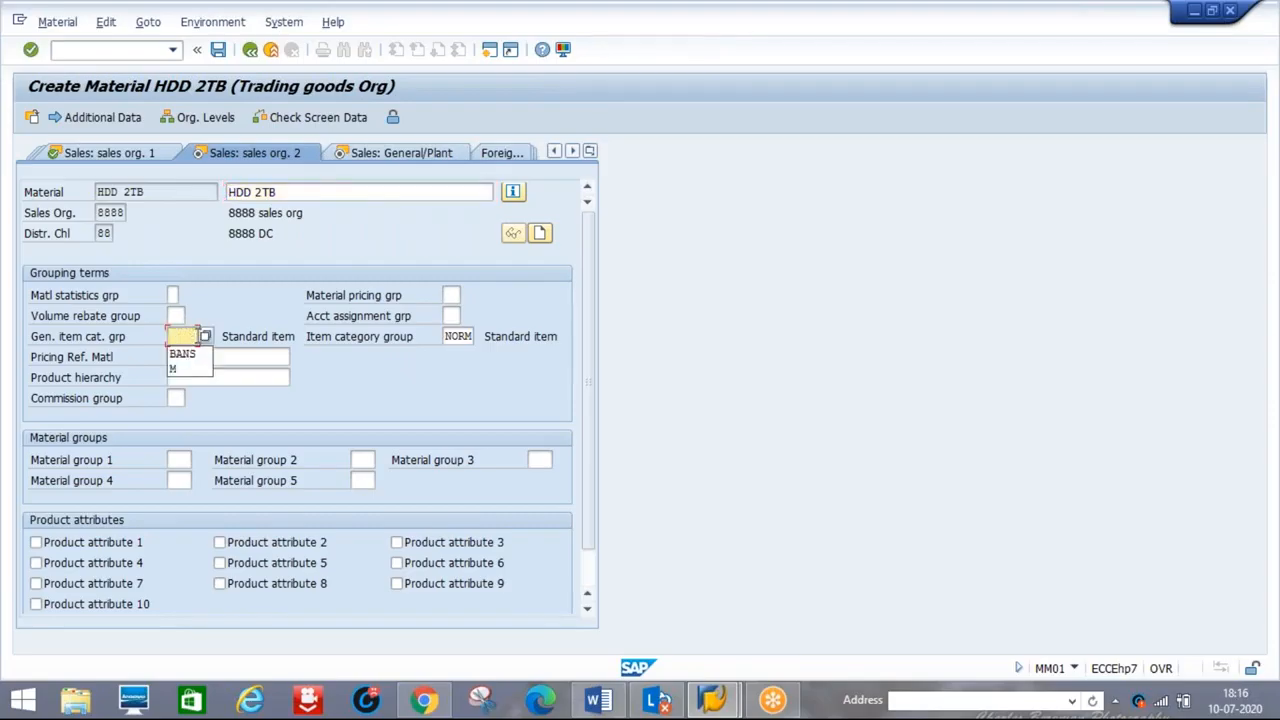
left_click(183, 354)
key("Tab")
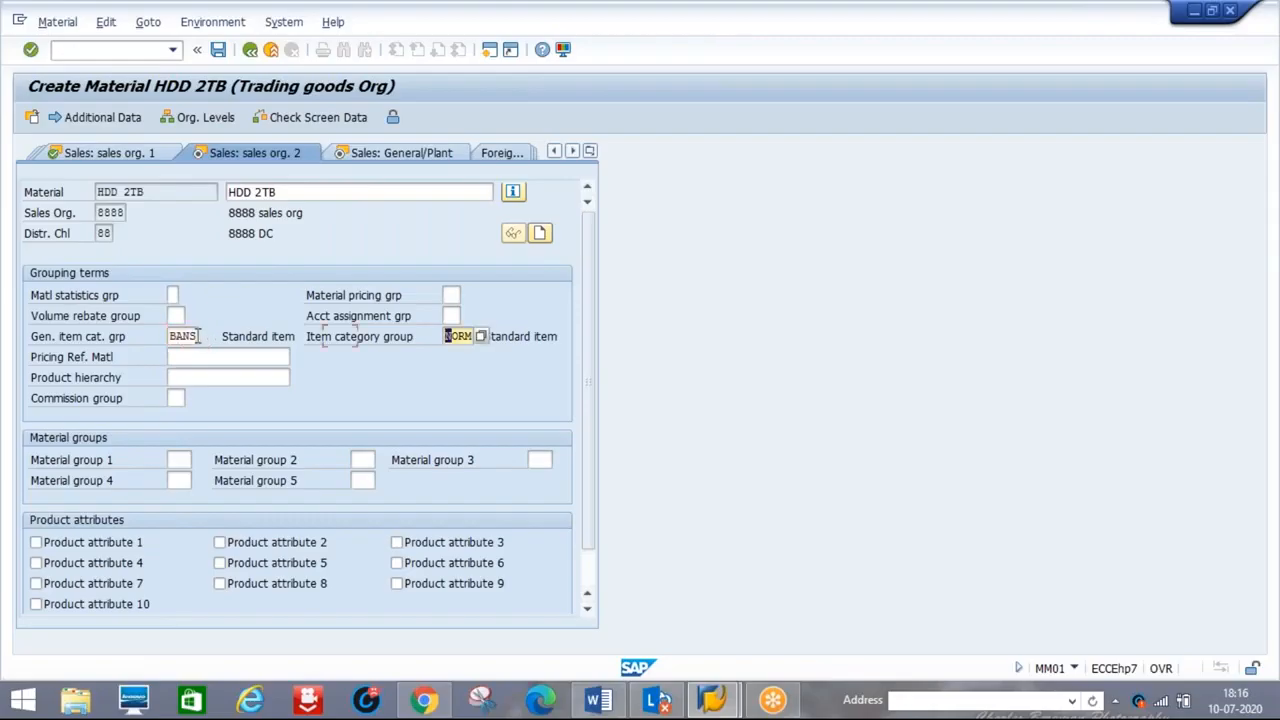
type("BNAS")
key("BackSpace")
key("BackSpace")
key("BackSpace")
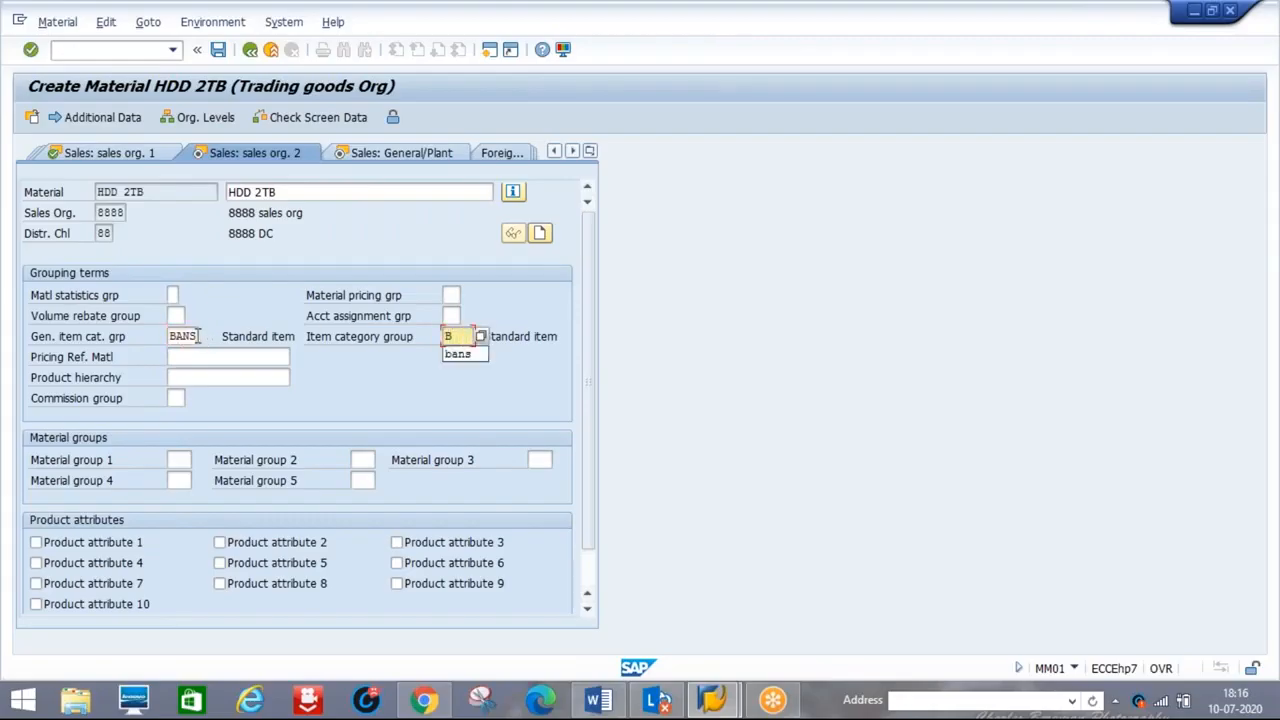
key("Down")
key("Return")
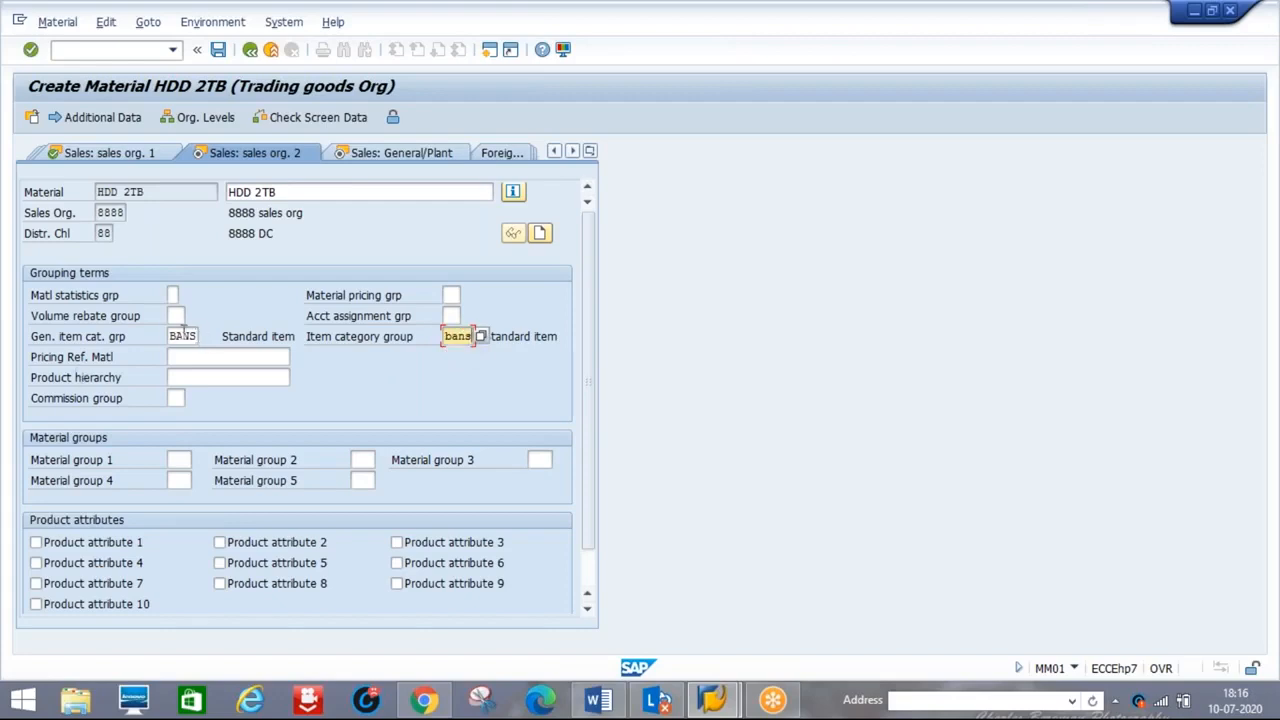
Confirm BANS Third-party item as the general item category group from the value list
left_click(183, 336)
key("Return")
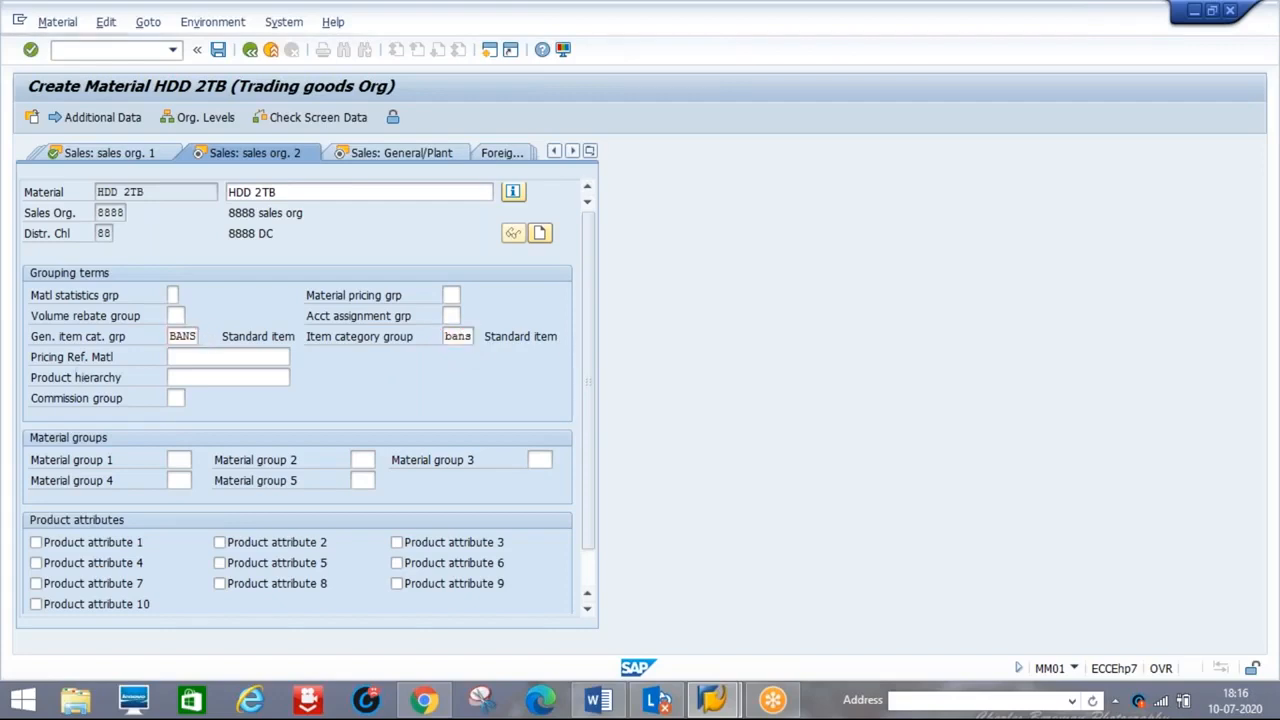
key("F4")
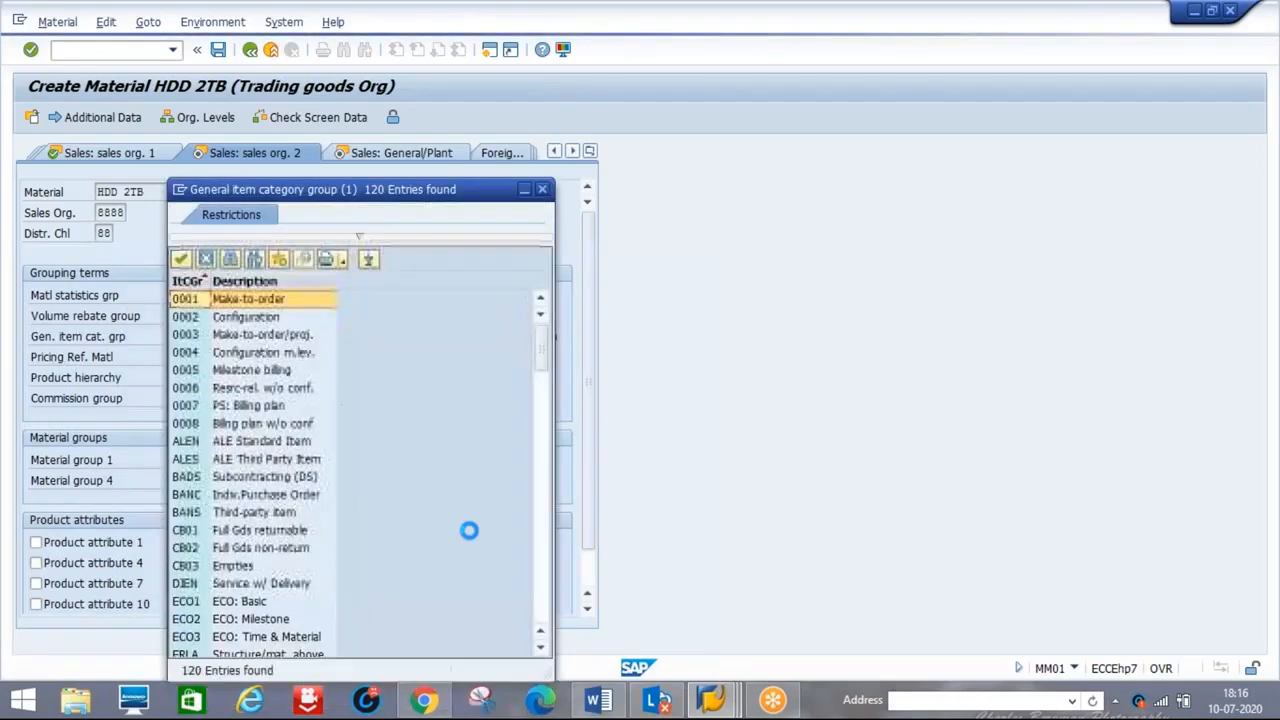
left_click(227, 514)
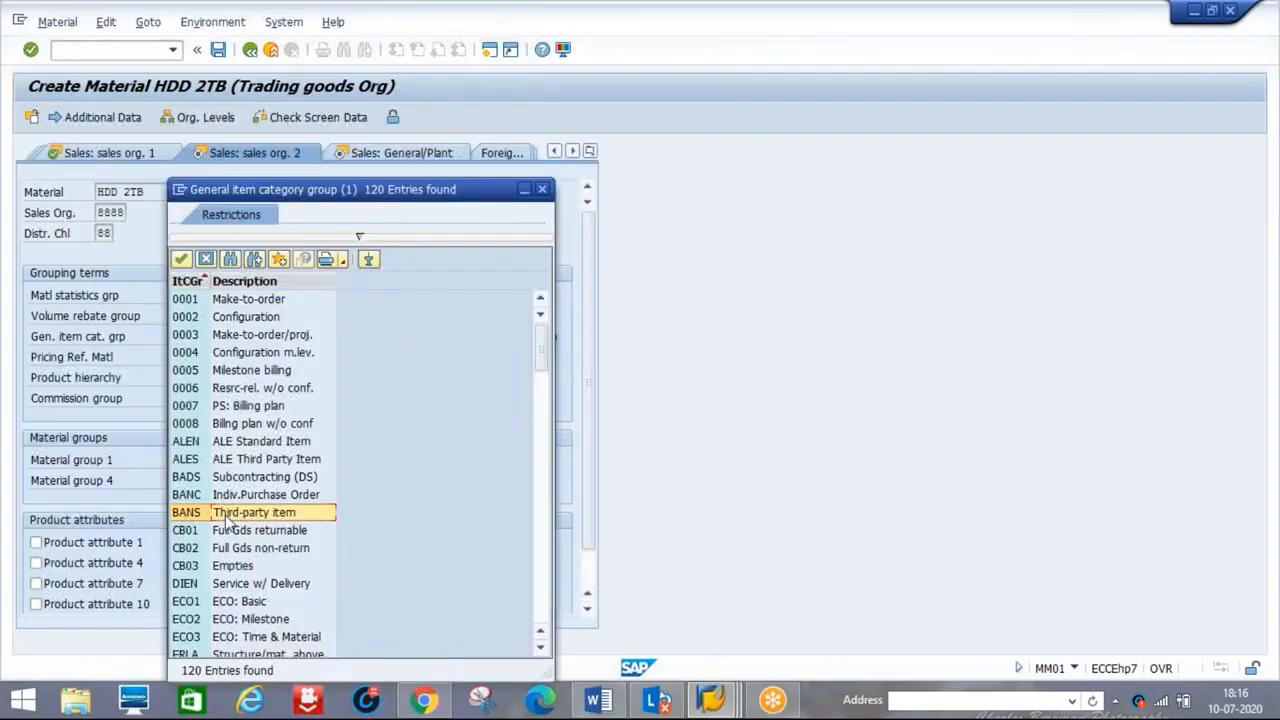
double_click(226, 514)
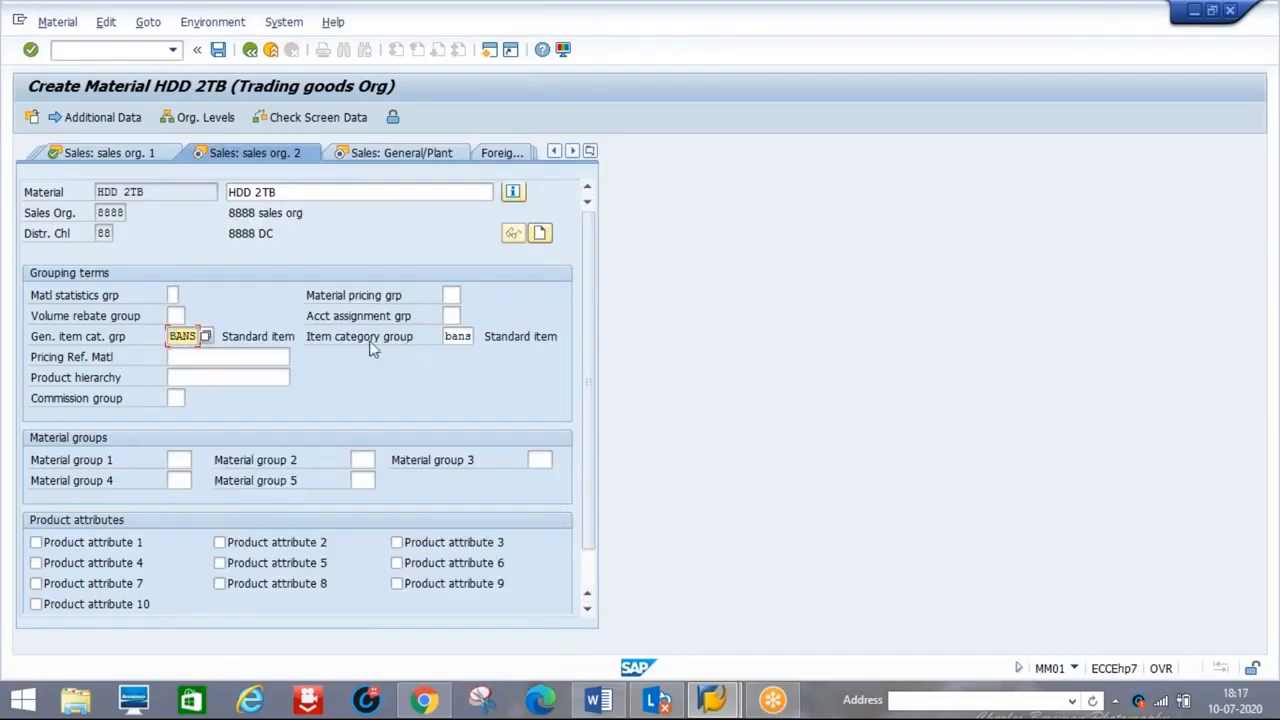
key("Return")
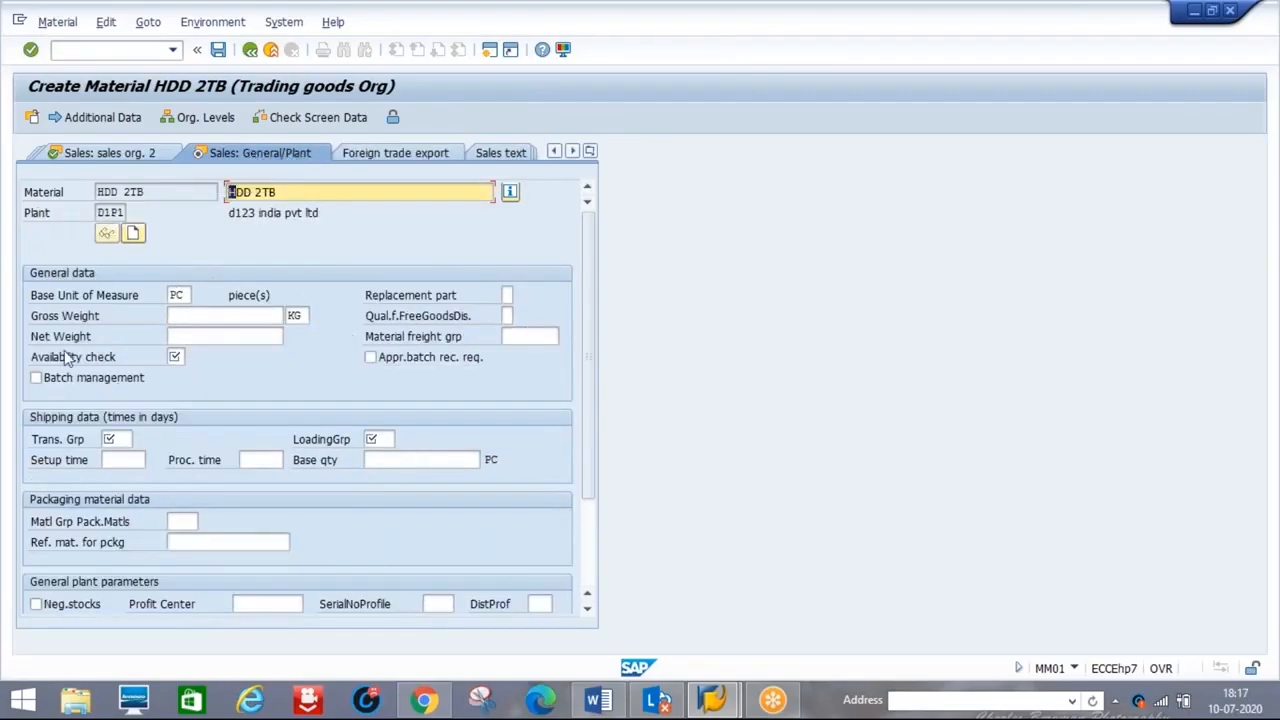
Set availability checking group 01 Daily requirements and call up the transportation group list
left_click(175, 356)
type("01")
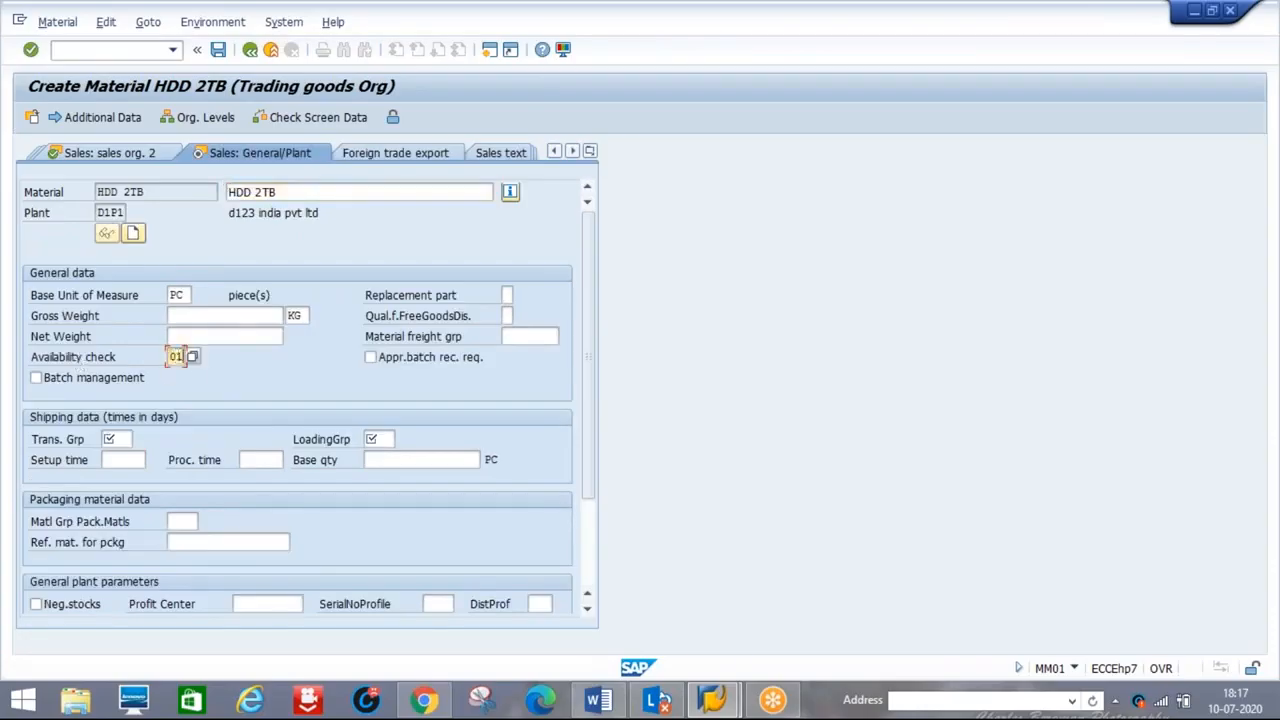
left_click(194, 358)
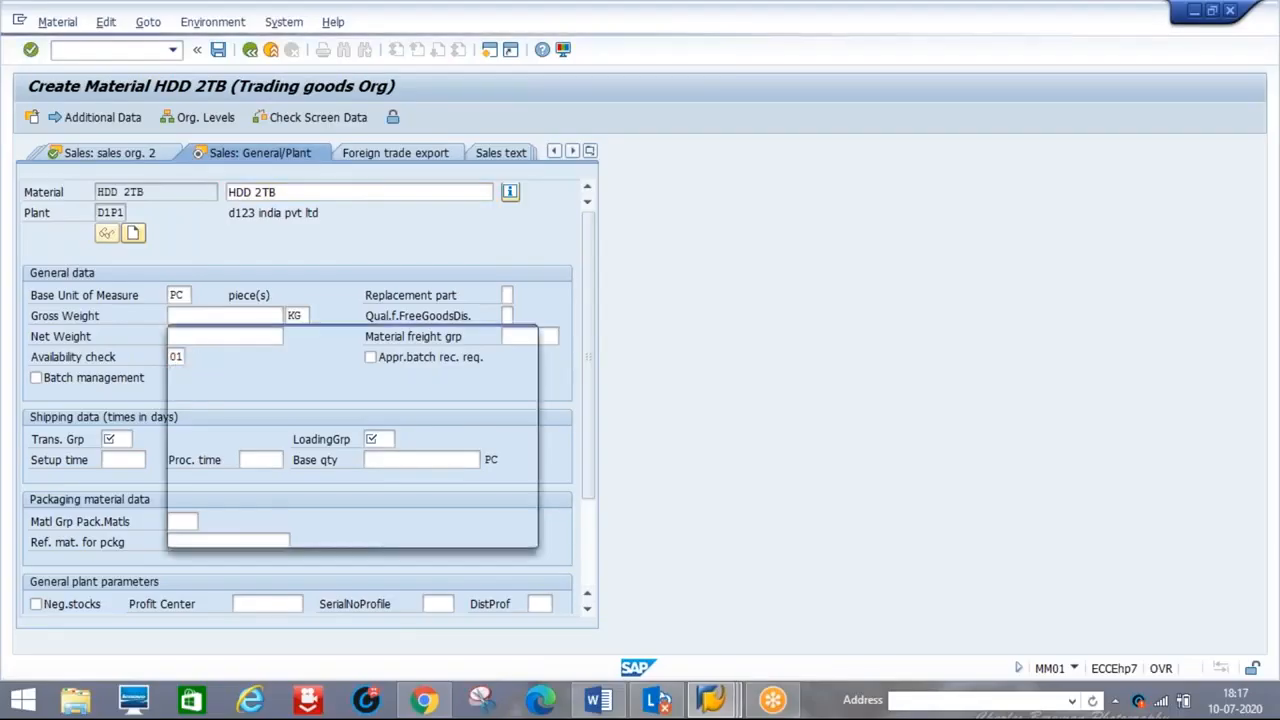
left_click_drag(340, 194, 708, 125)
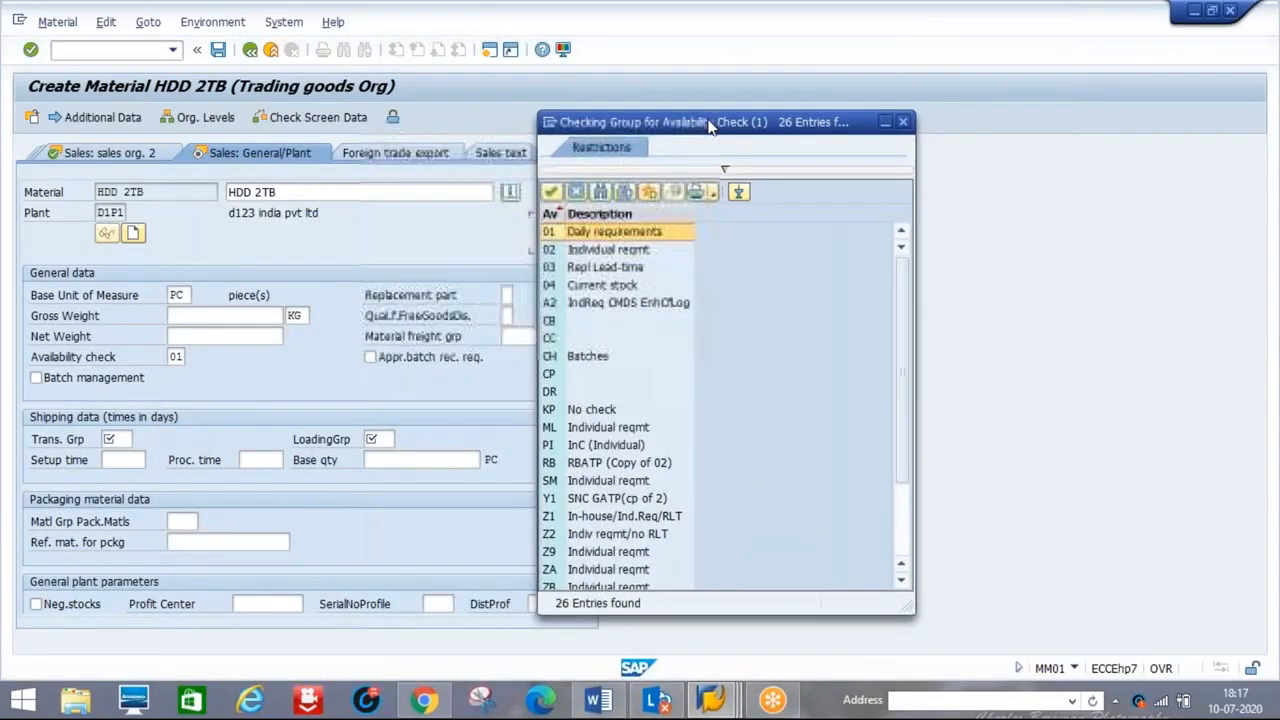
double_click(585, 236)
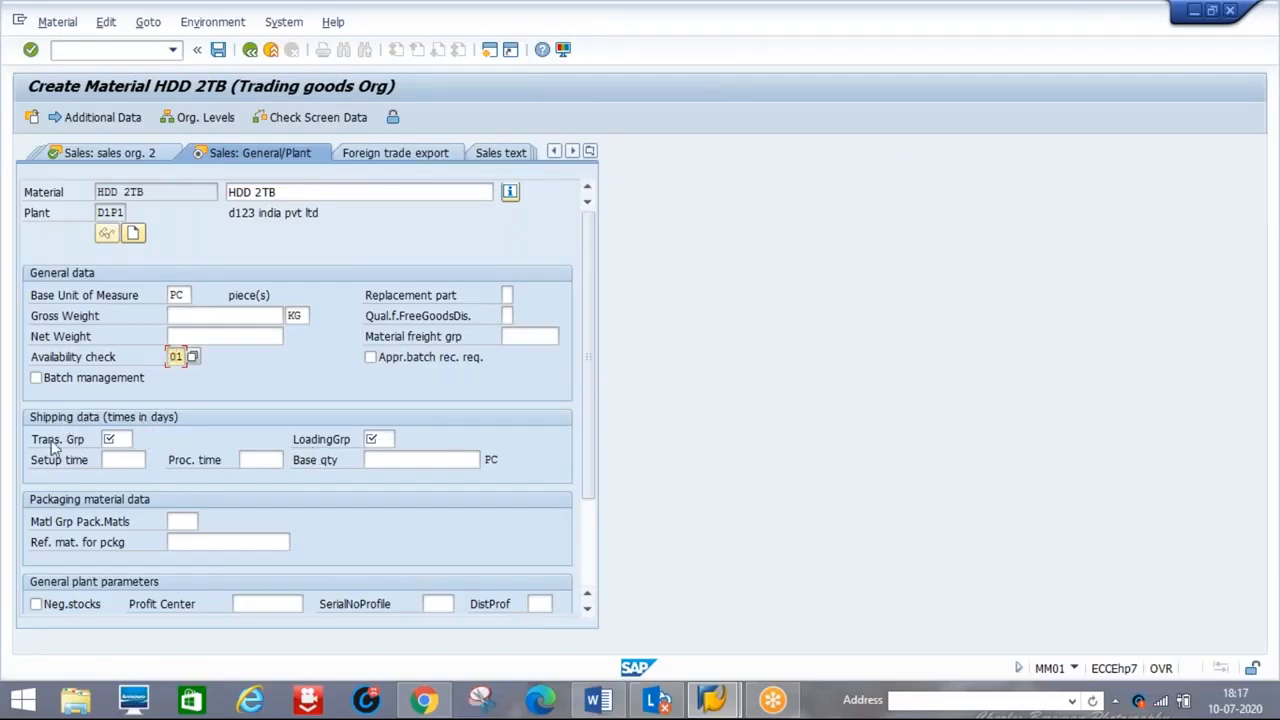
left_click(113, 439)
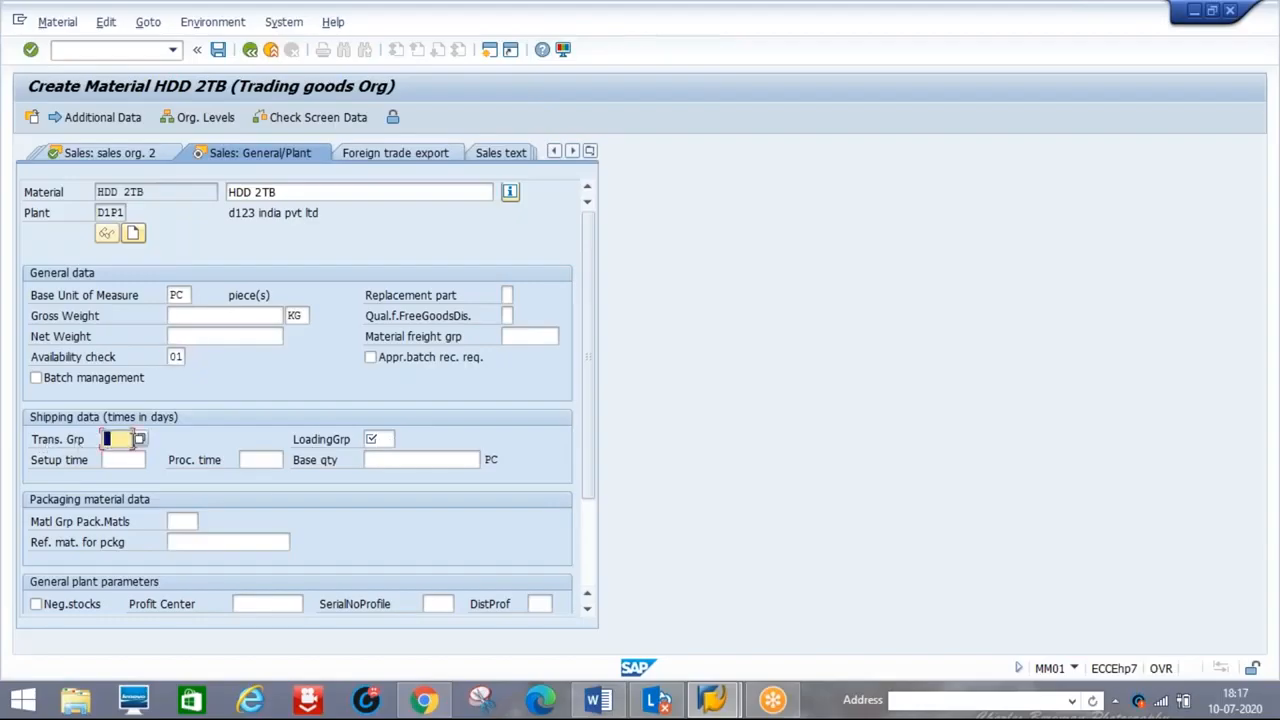
left_click(139, 441)
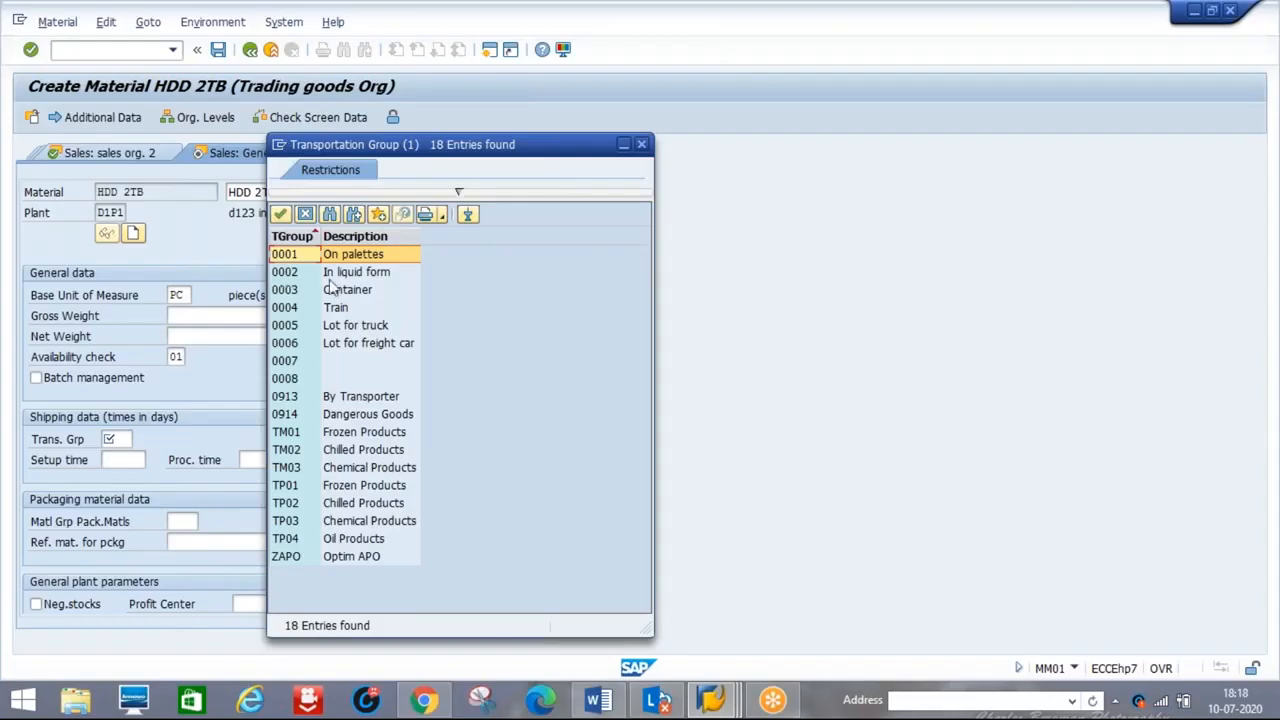
Assign transportation group 0001 On palettes and loading group 0003 Manual
double_click(284, 256)
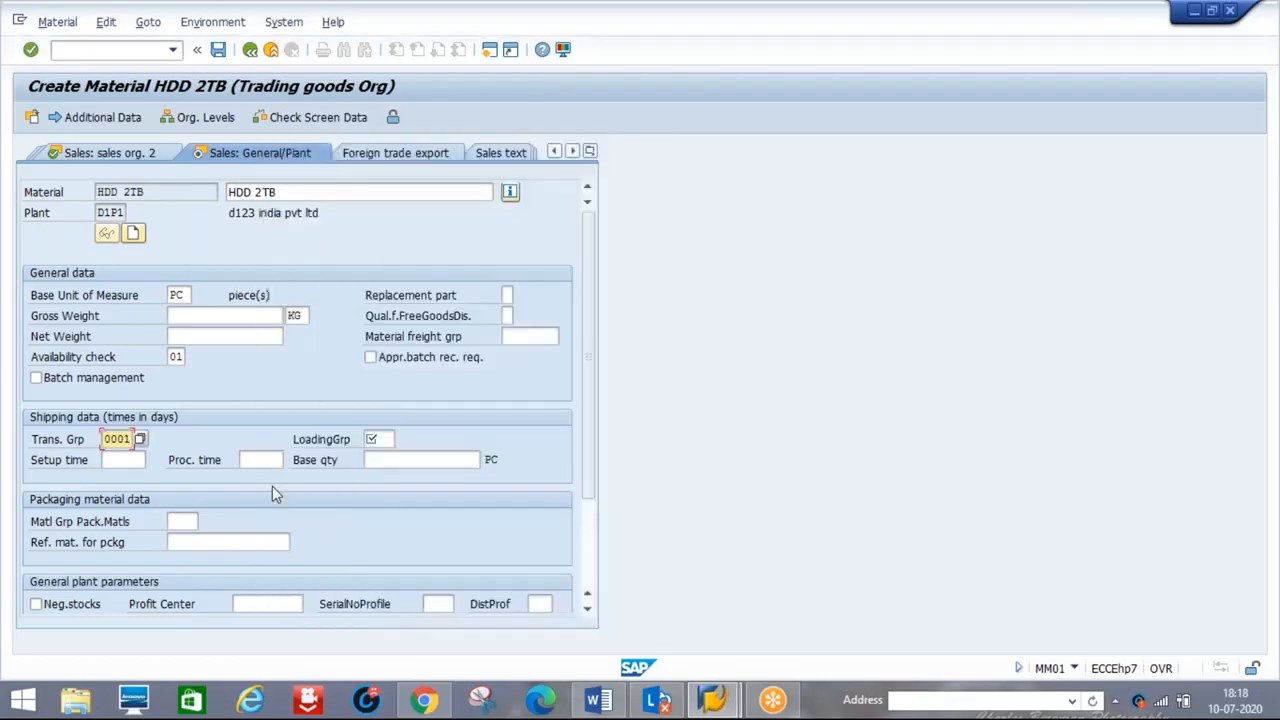
left_click(380, 440)
left_click(402, 439)
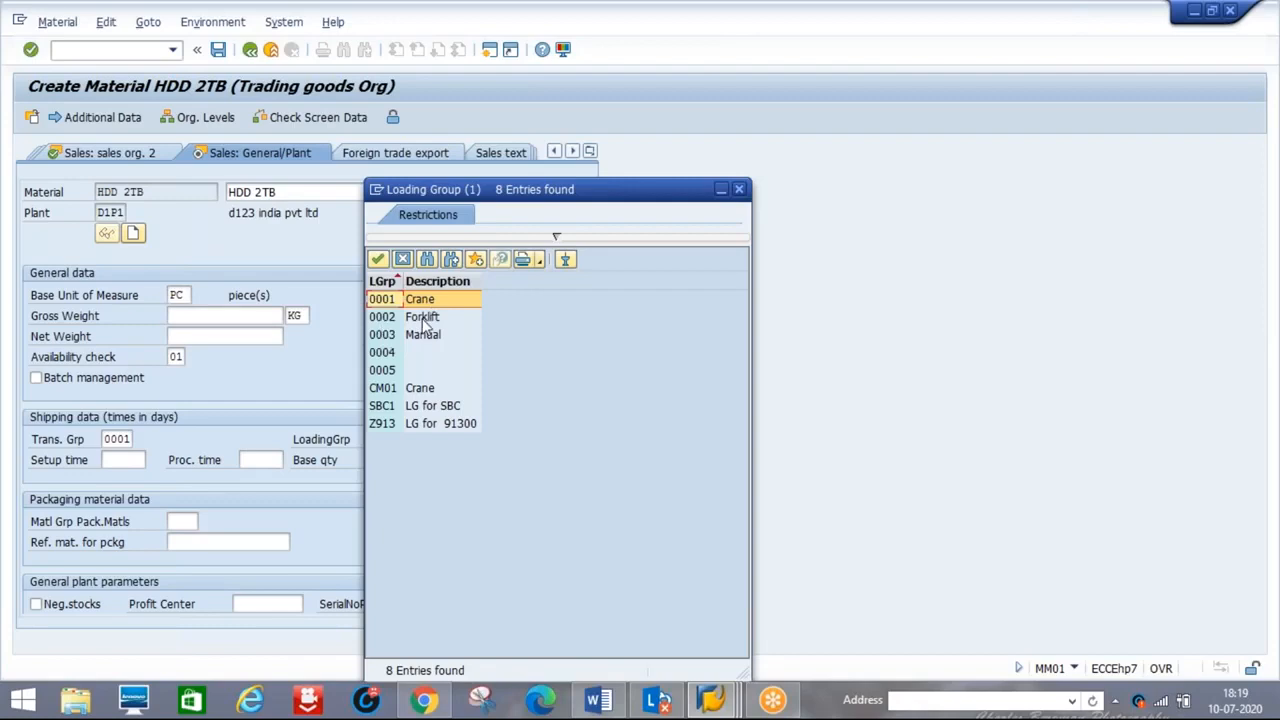
left_click(377, 339)
double_click(377, 339)
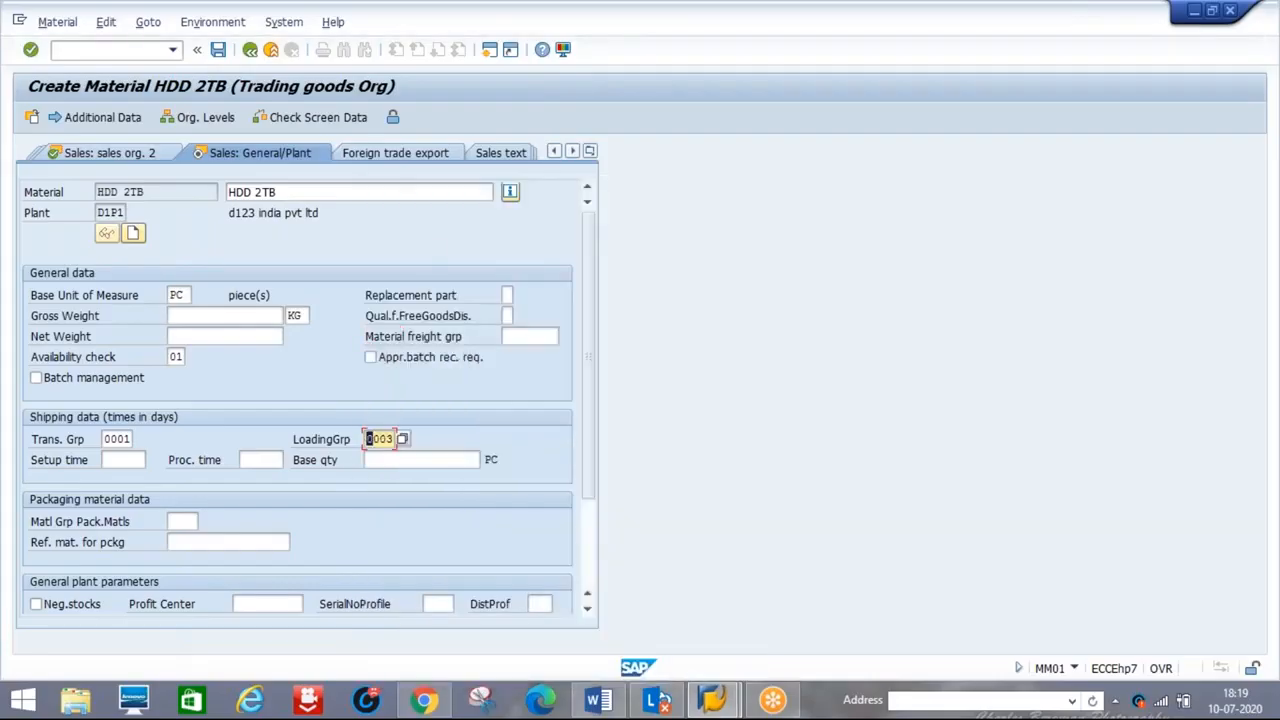
key("Return")
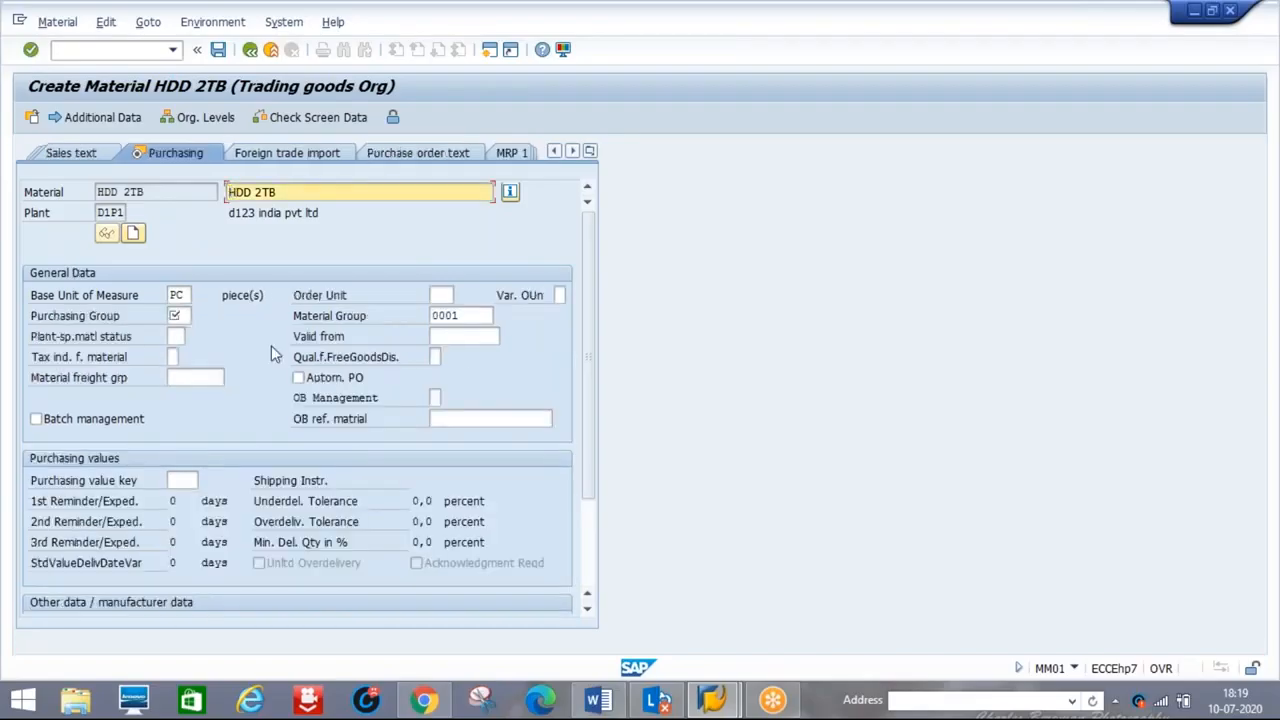
Enter purchasing group 001 and move past the storage data to Accounting 1
left_click(184, 316)
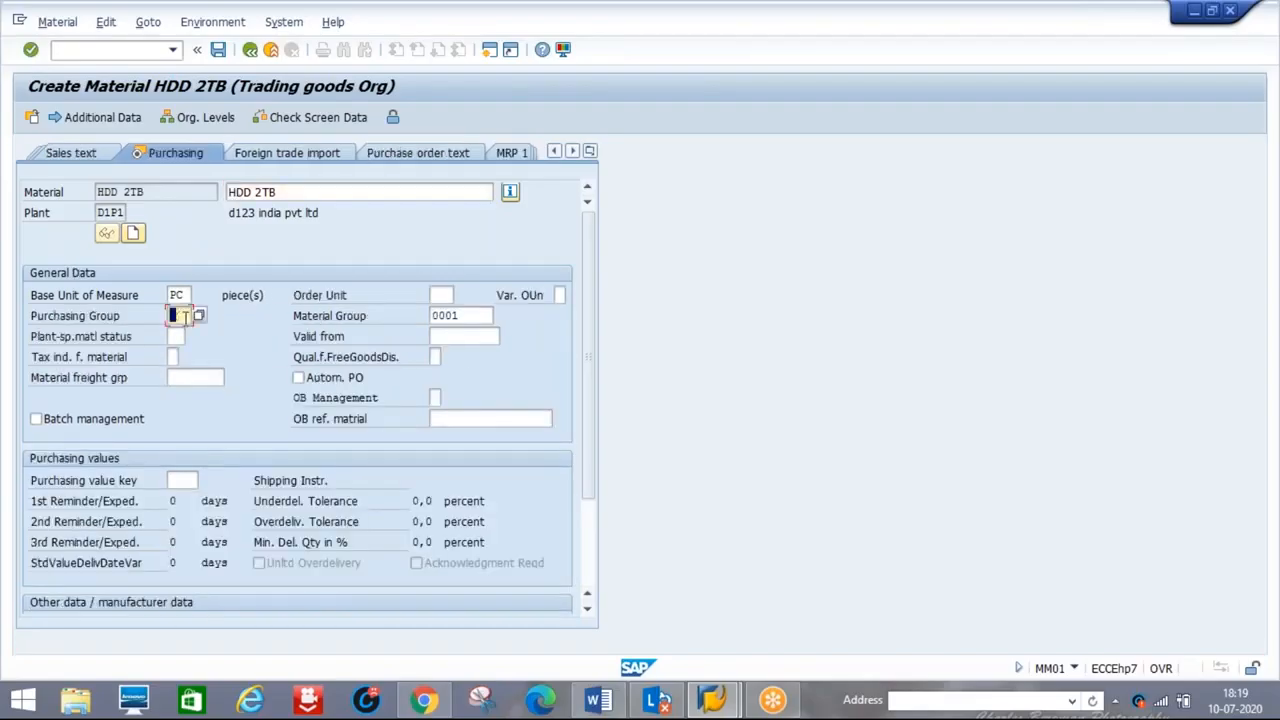
type("001")
key("Return")
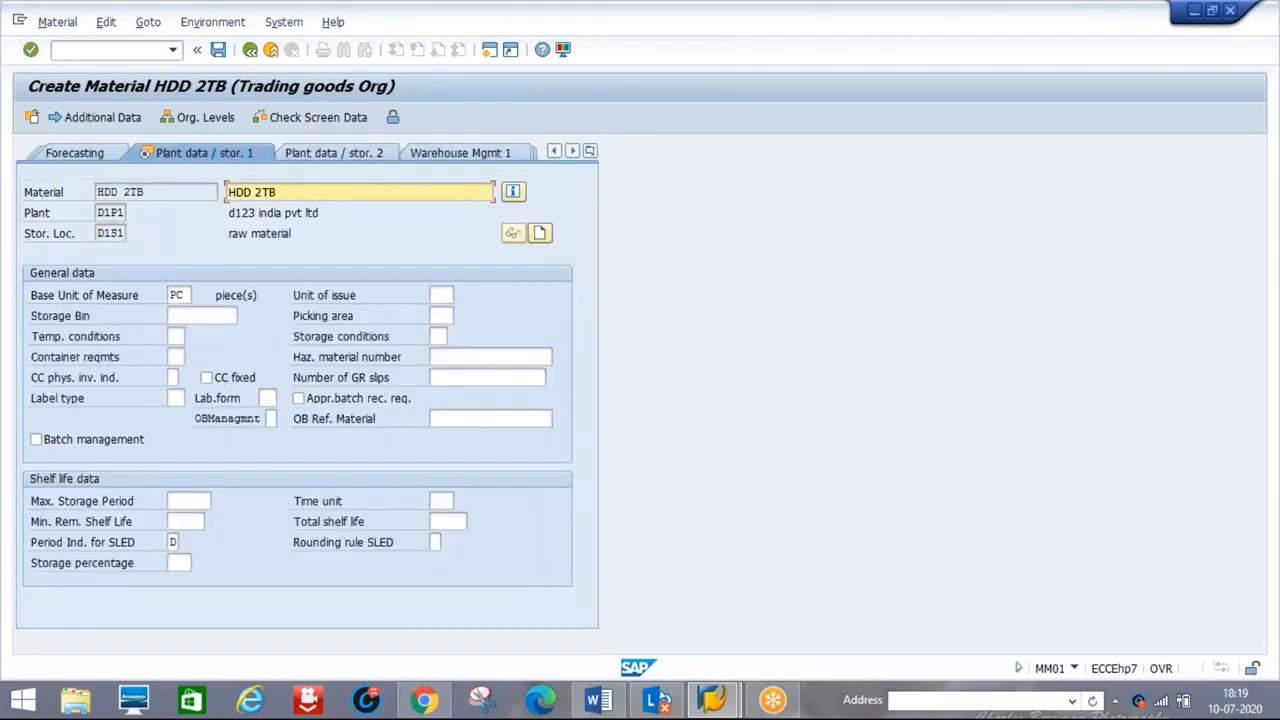
key("Return")
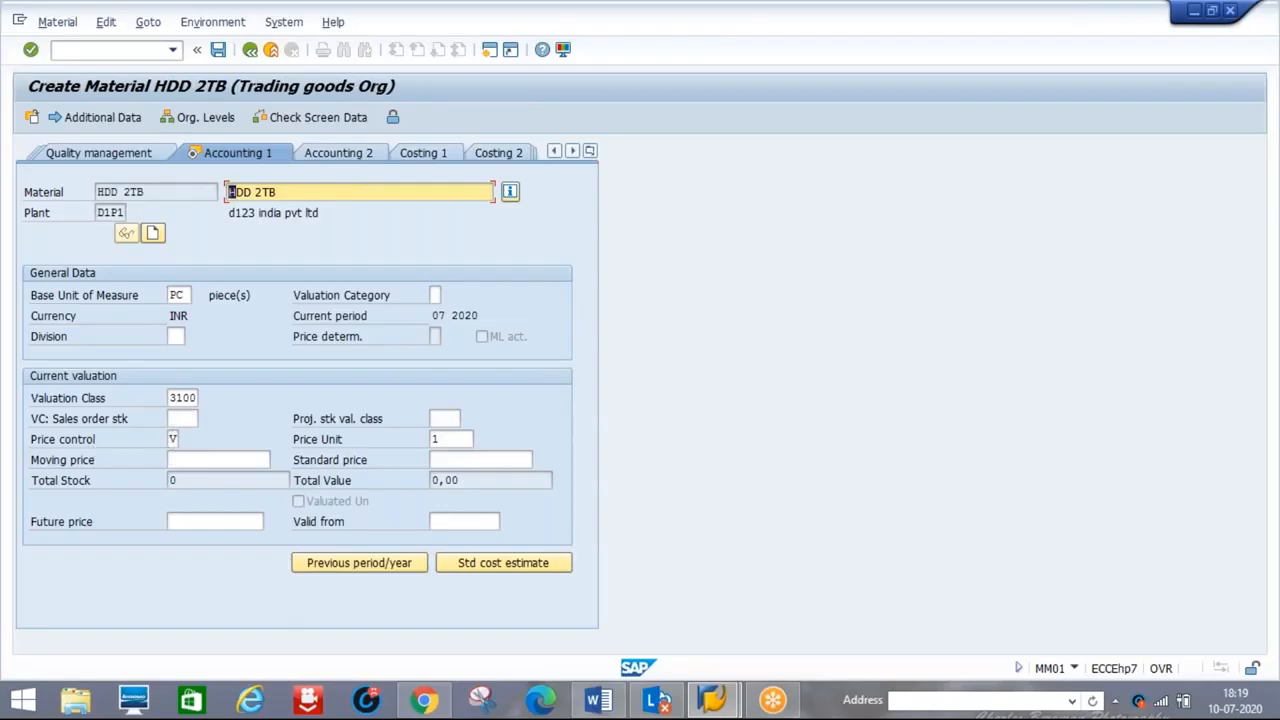
Enter moving price 3000 and confirm saving the HDD 2TB material
left_click(182, 462)
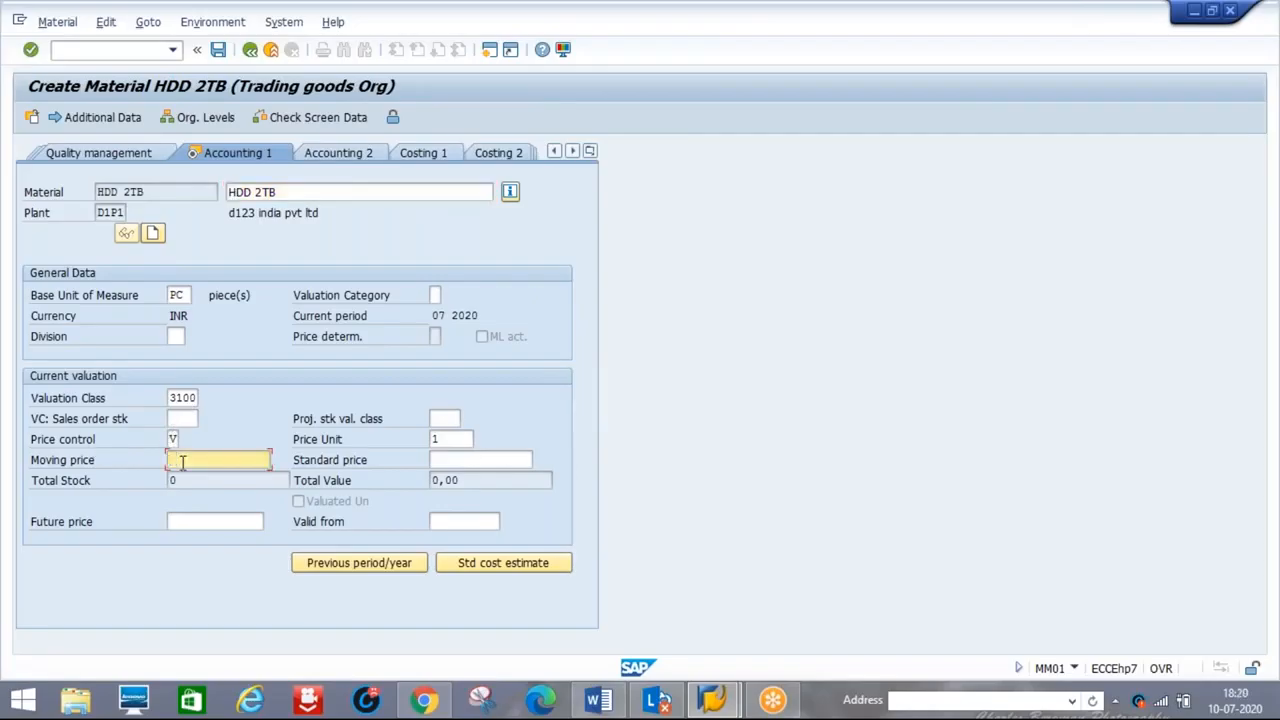
type("3000")
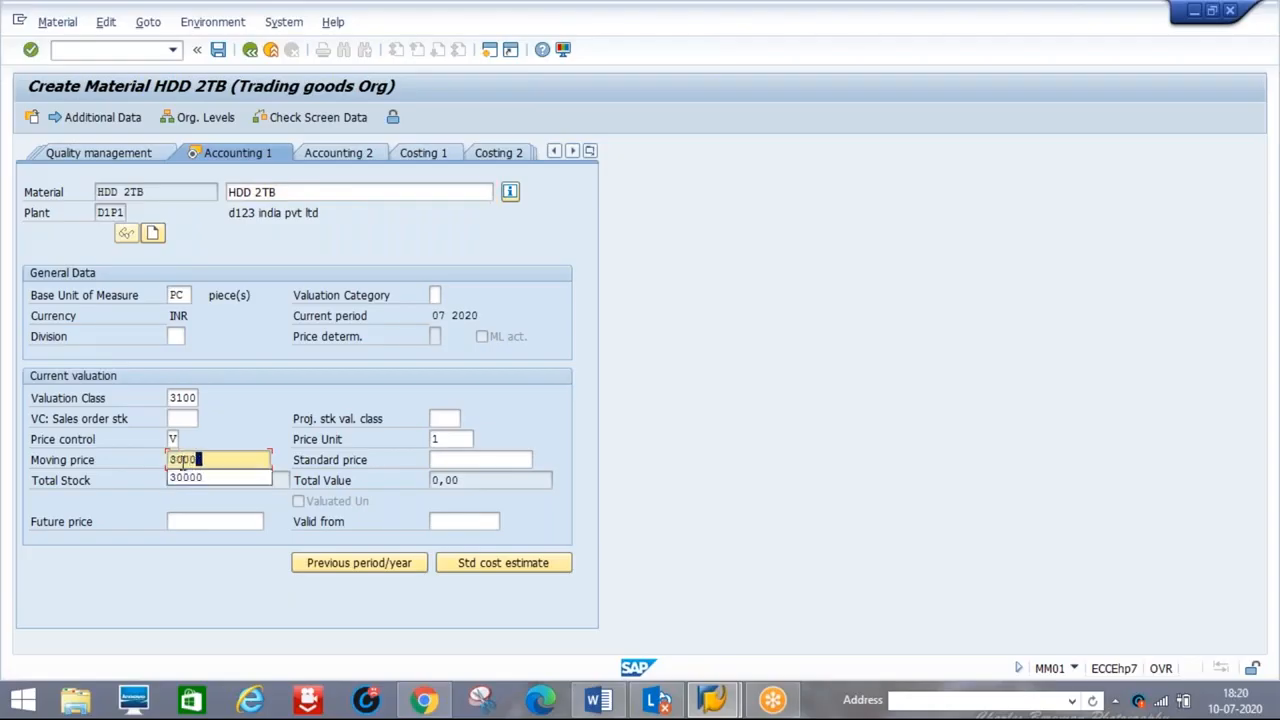
key("Return")
left_click(240, 388)
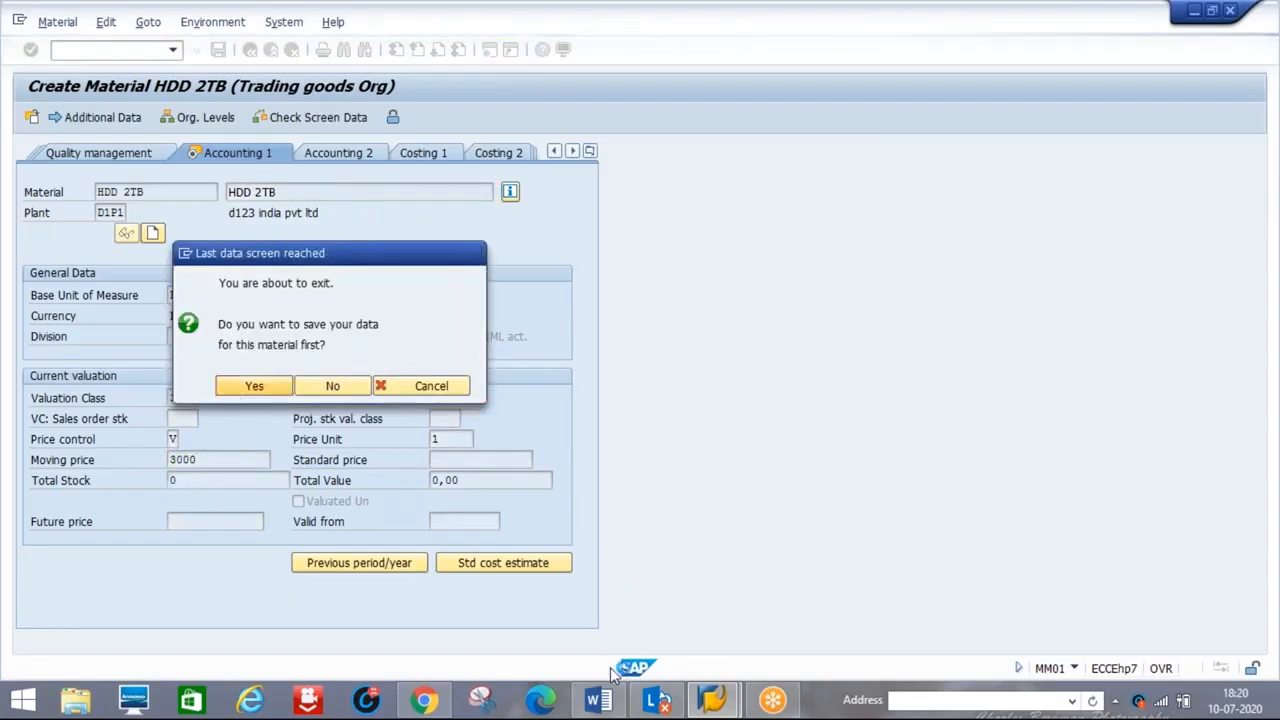
left_click(598, 700)
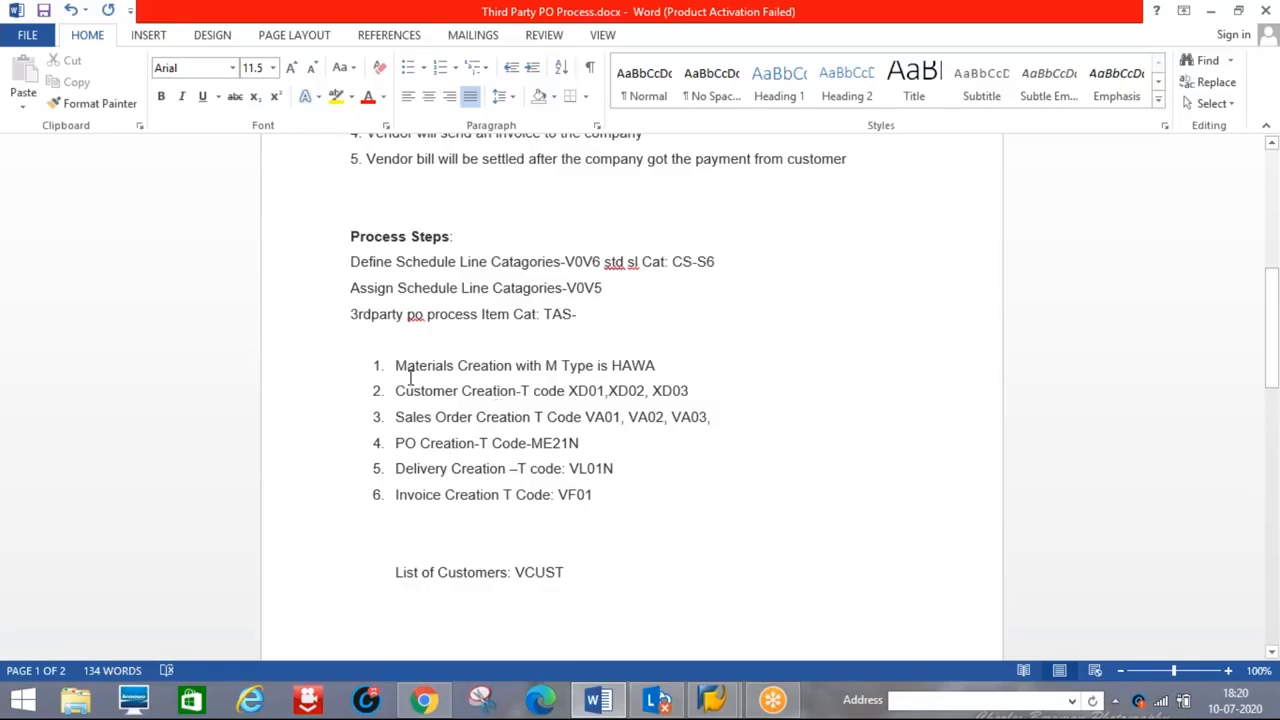
left_click_drag(397, 391, 570, 390)
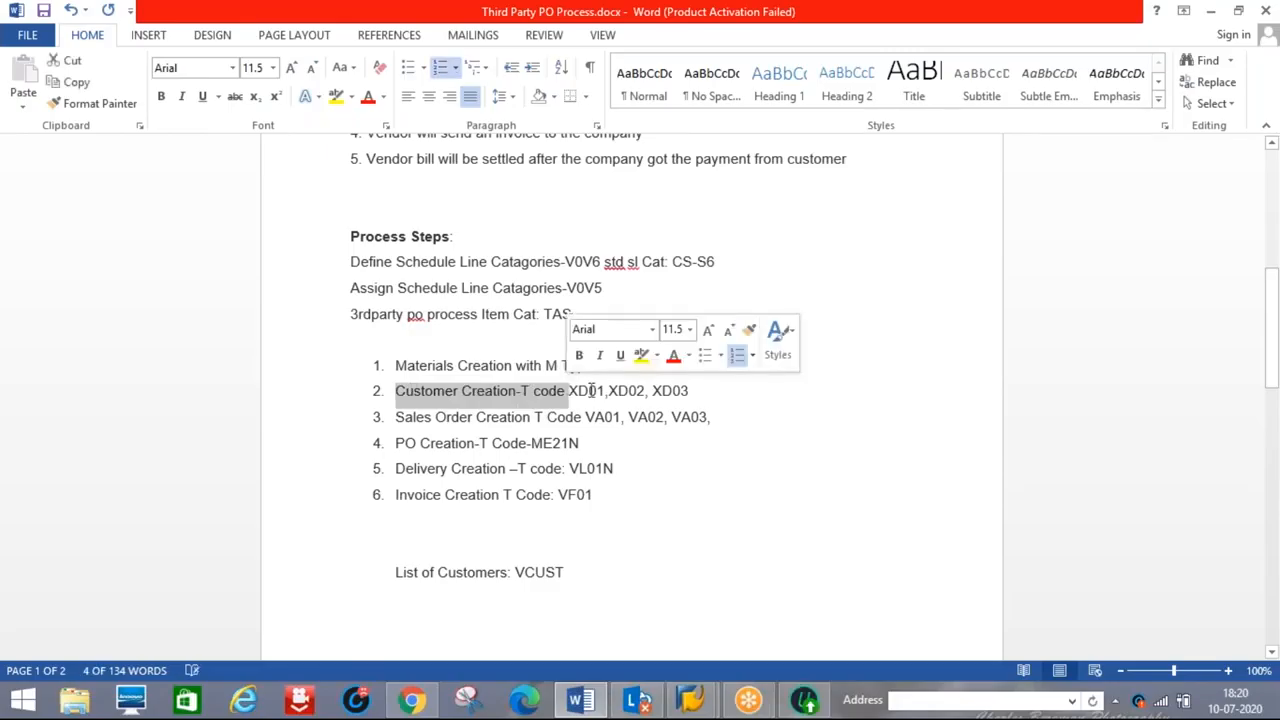
left_click(590, 391)
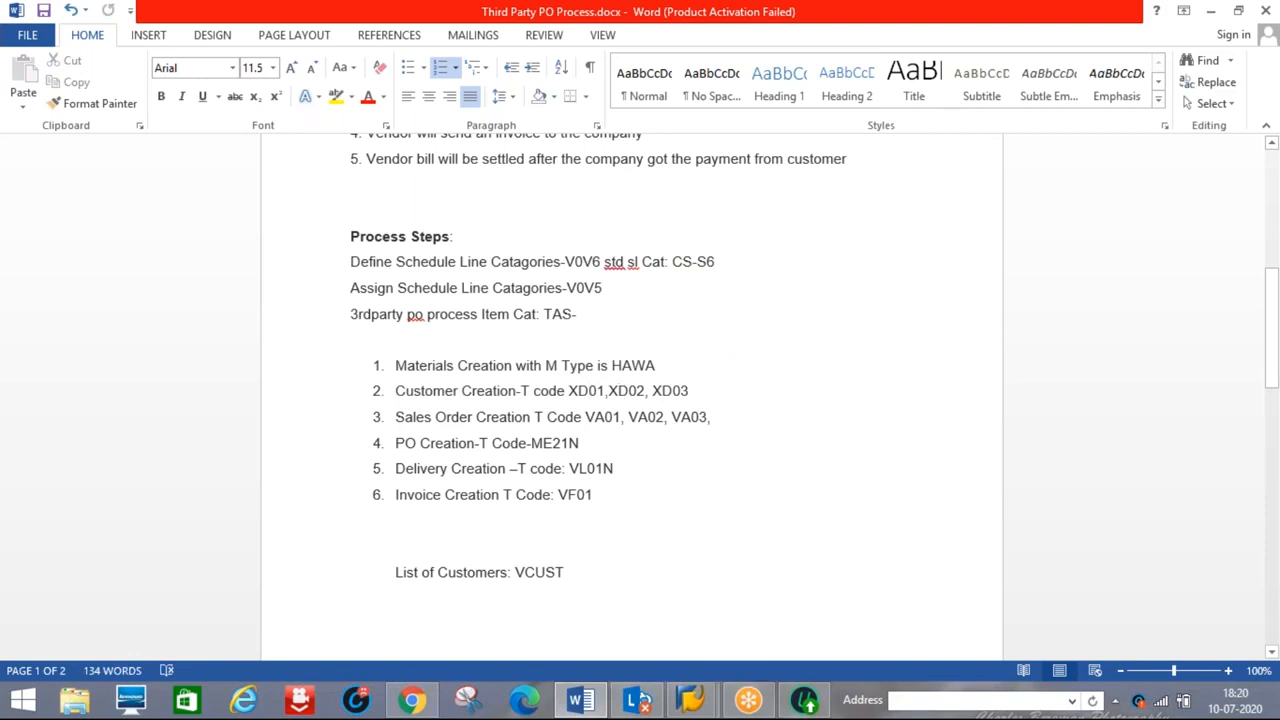
key("alt+Tab")
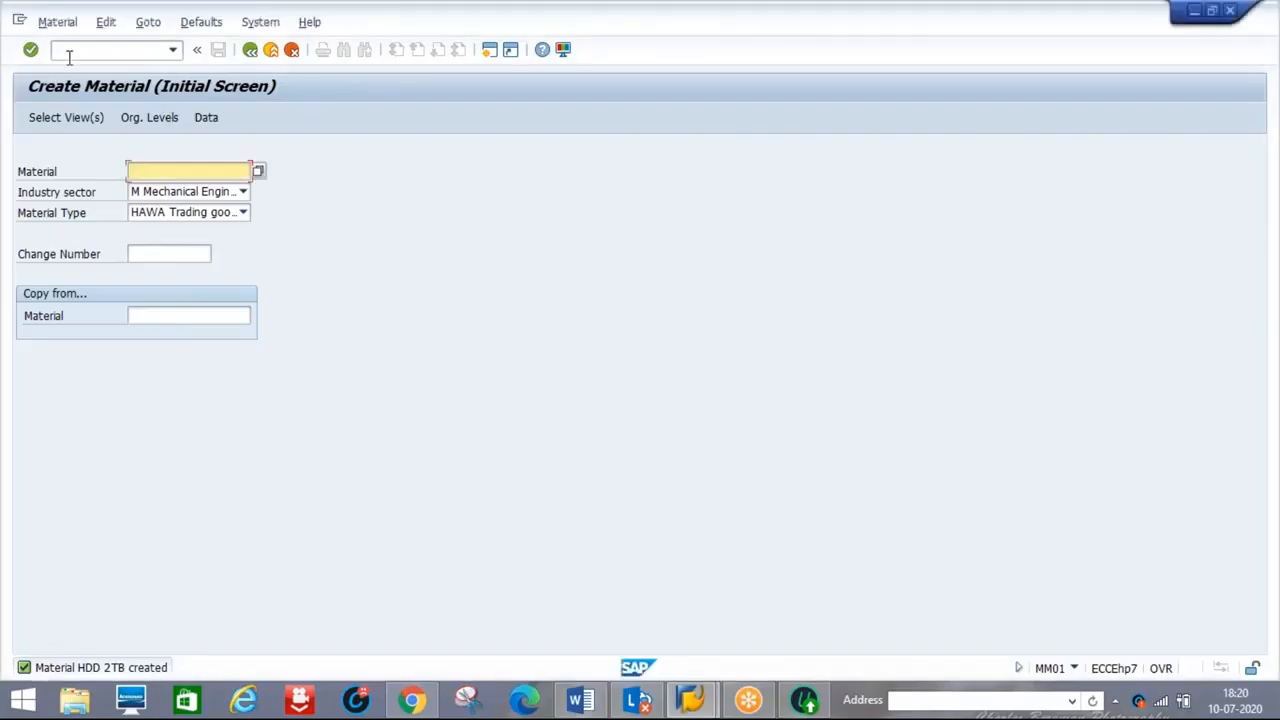
Open XD01 and choose account group 0001 Sold-to party
left_click(69, 52)
type("/N")
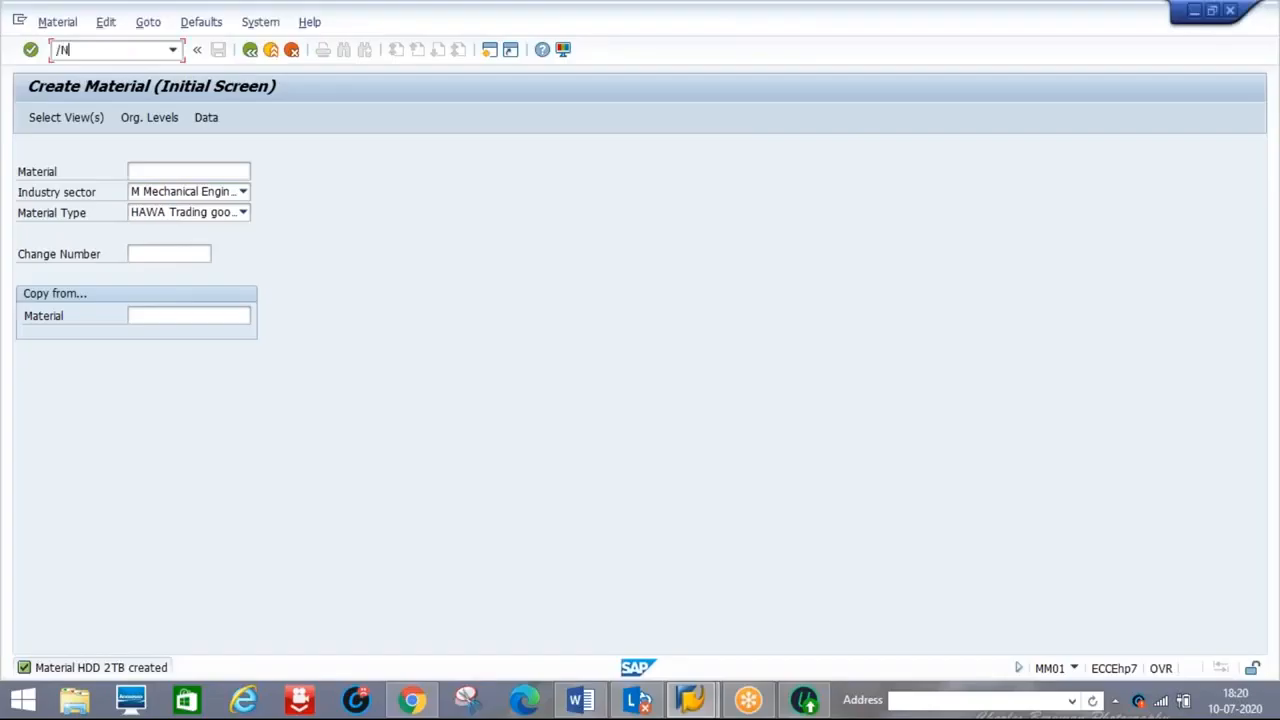
type("XD01")
key("Return")
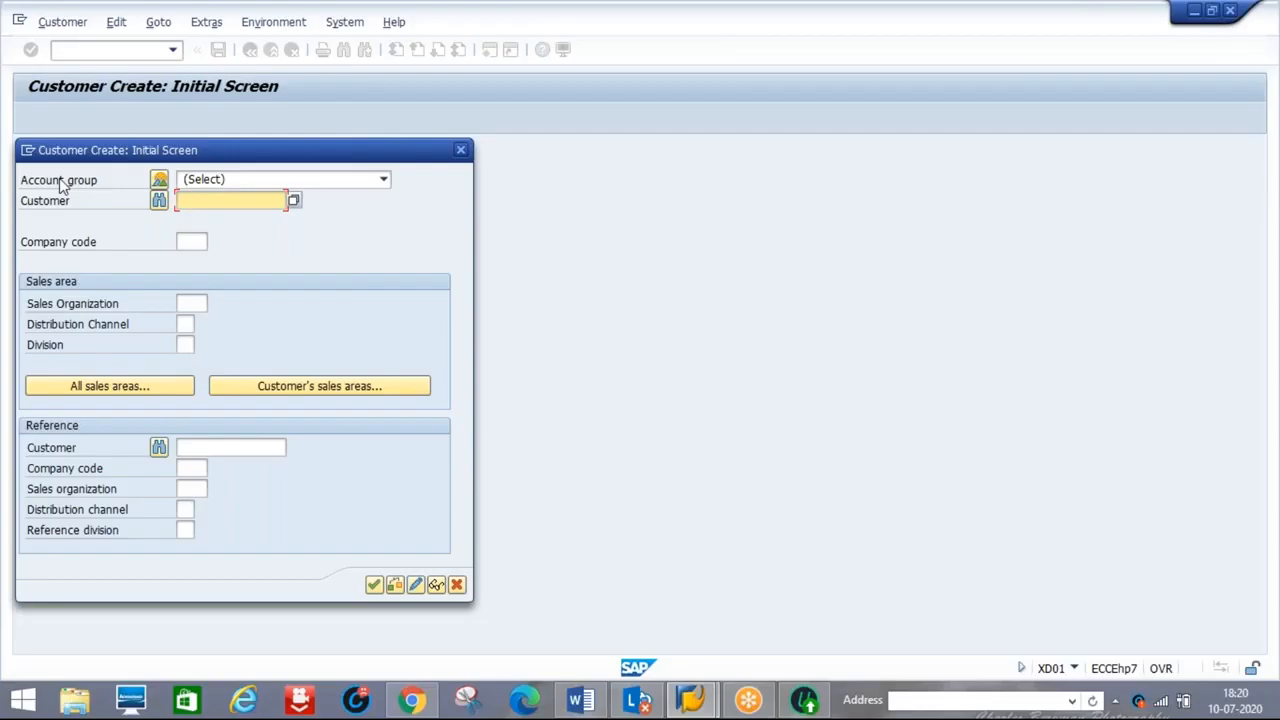
left_click(323, 184)
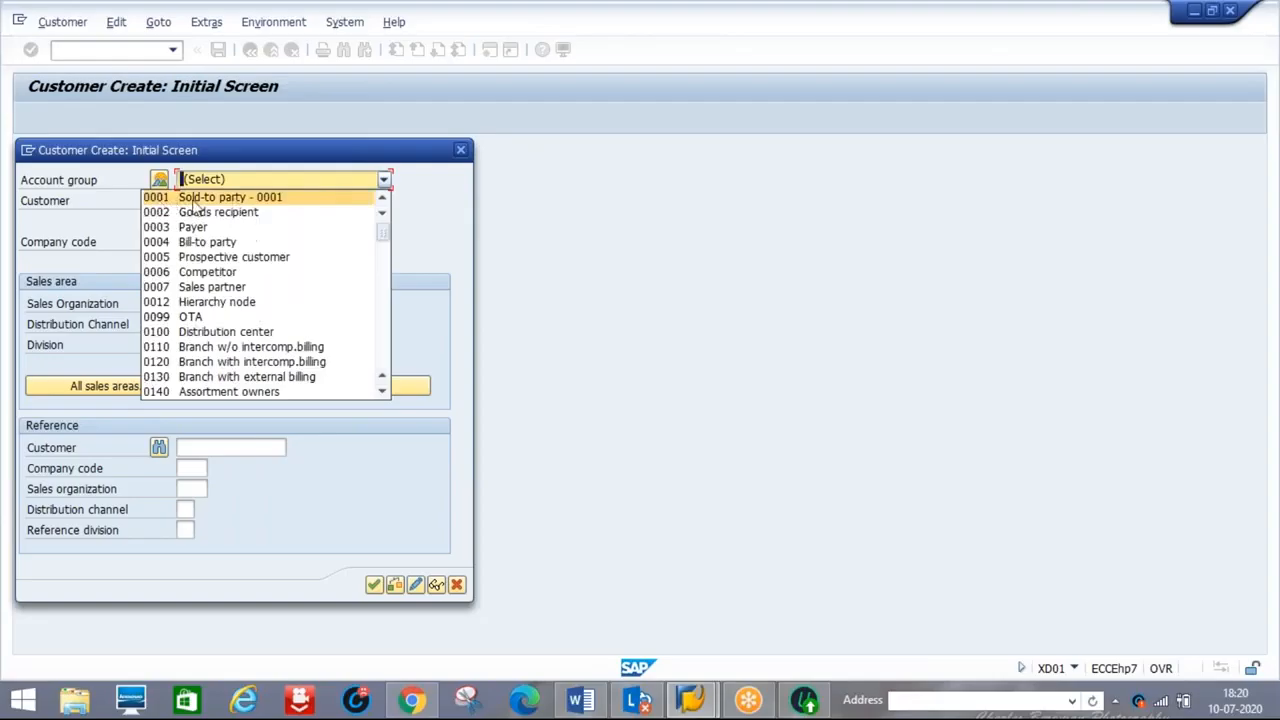
left_click(203, 199)
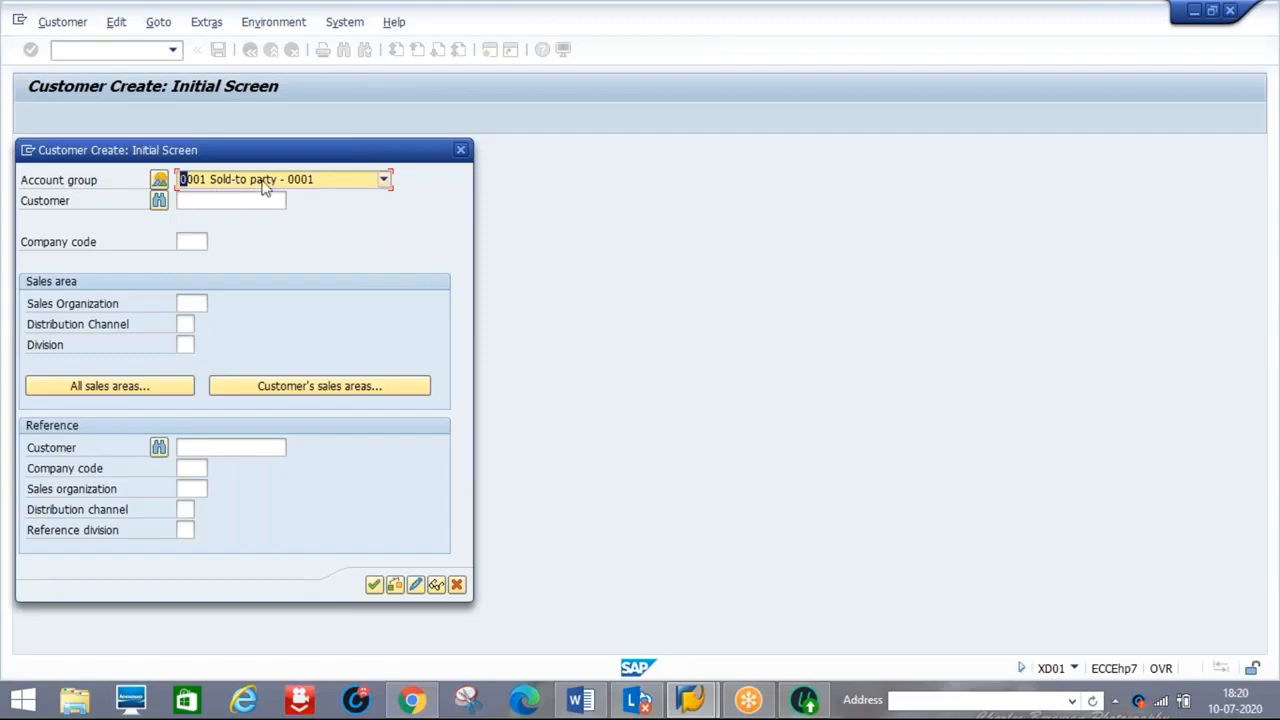
Enter TATA100 as the new customer number
left_click(190, 200)
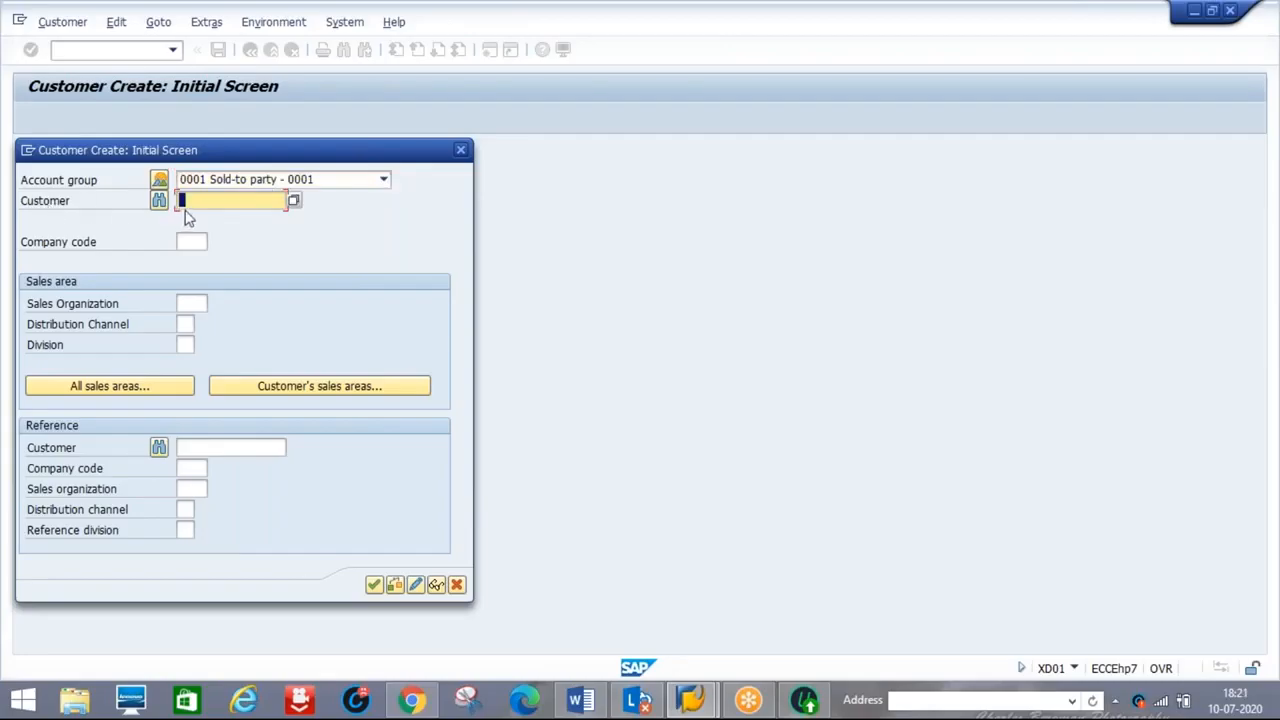
type("IA")
key("BackSpace")
key("BackSpace")
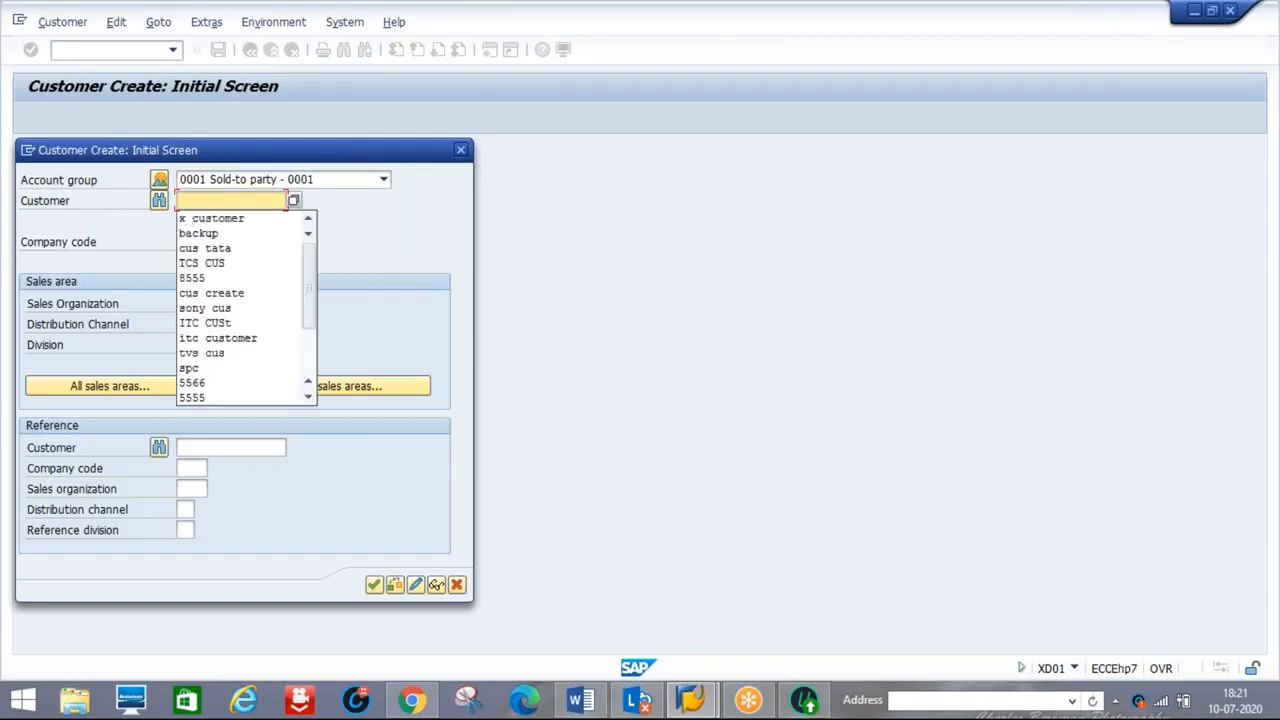
type("IT")
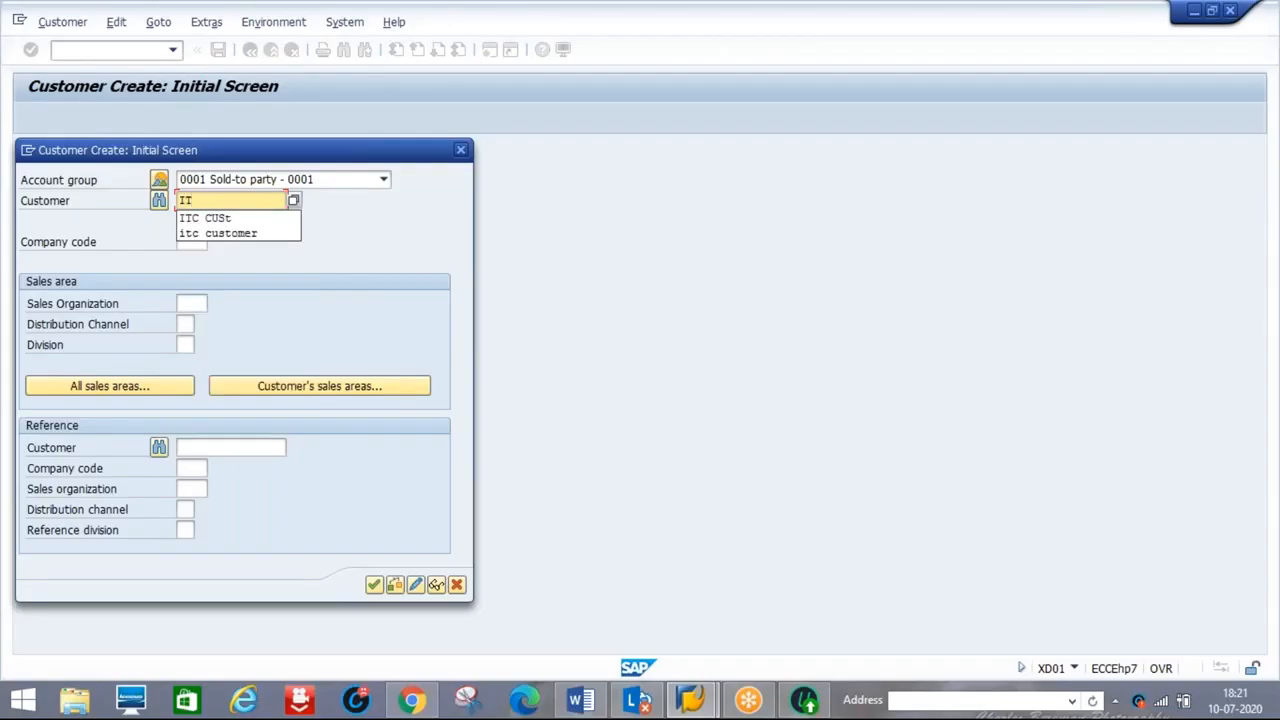
key("BackSpace")
key("BackSpace")
type("SONY")
key("BackSpace")
key("BackSpace")
key("BackSpace")
key("BackSpace")
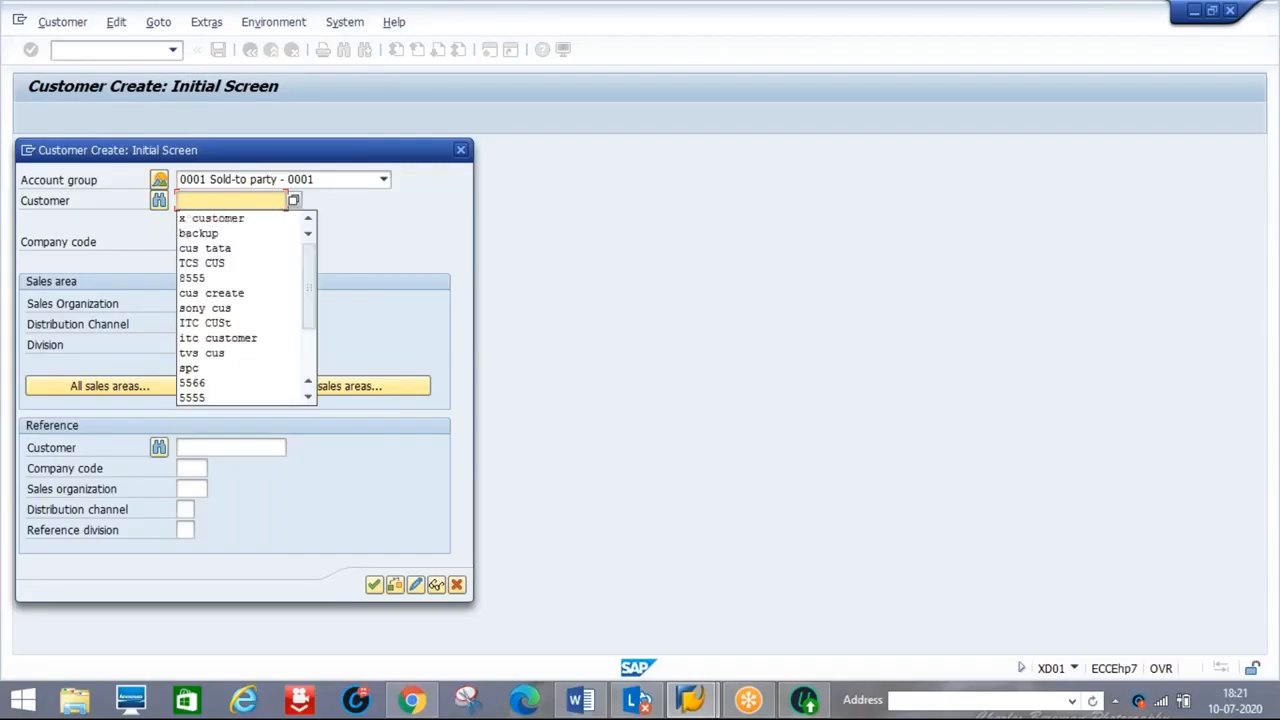
type("TATA")
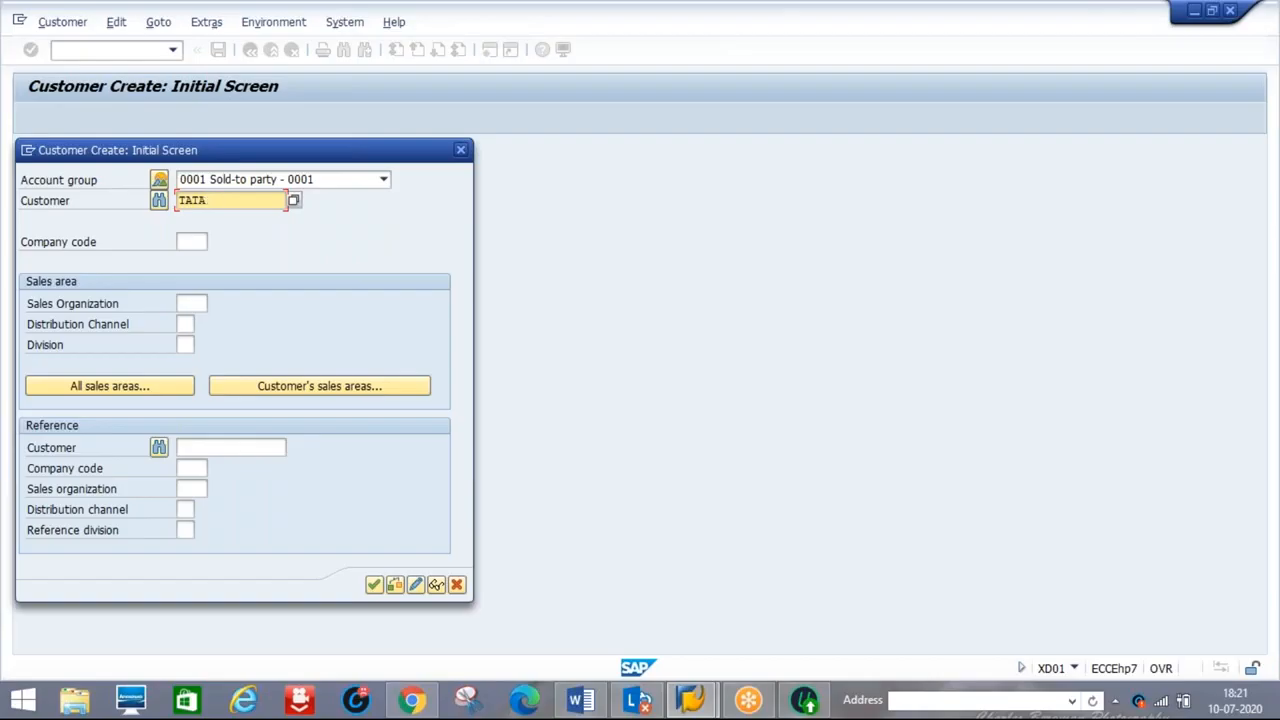
type("100")
Enter company code D123, sales organization 8888 and distribution channel 88, then confirm
left_click(190, 242)
type("d123")
key("Tab")
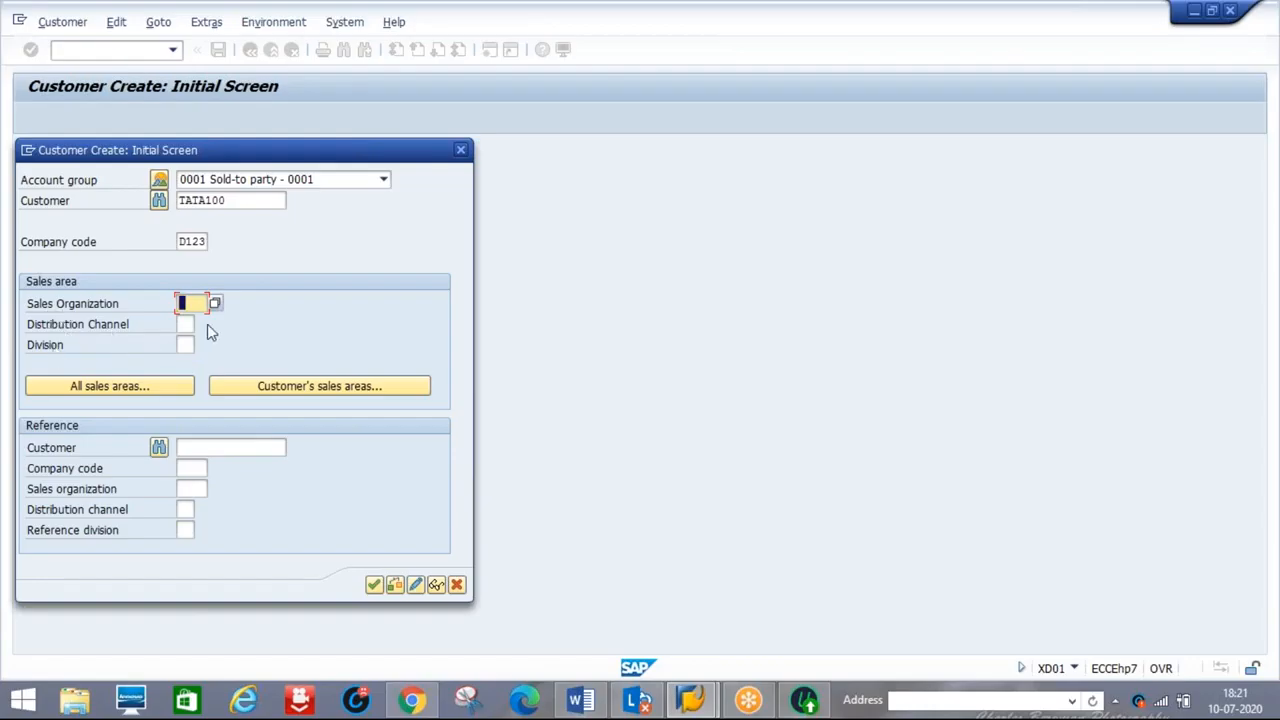
type("8888")
key("Tab")
type("88")
key("Return")
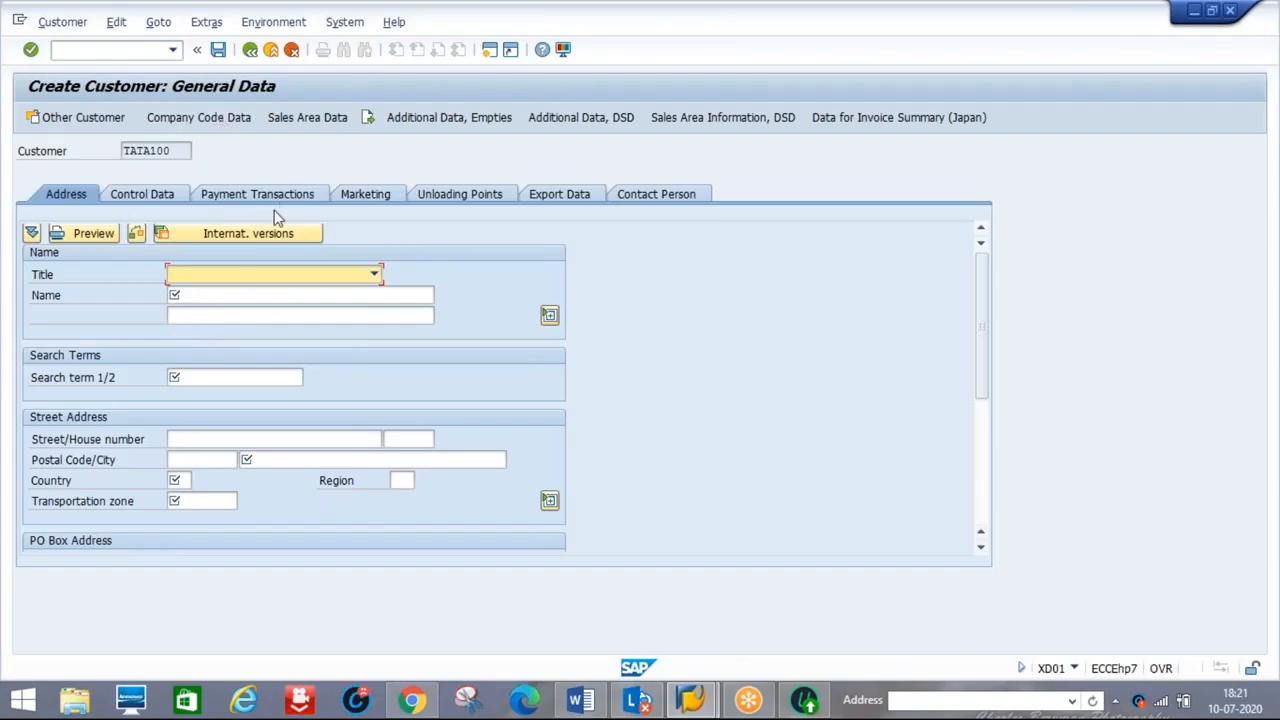
Set title Company, name TATA100 CUSTOMER and search term TATA100
key("Down")
left_click(199, 296)
type("TATA100")
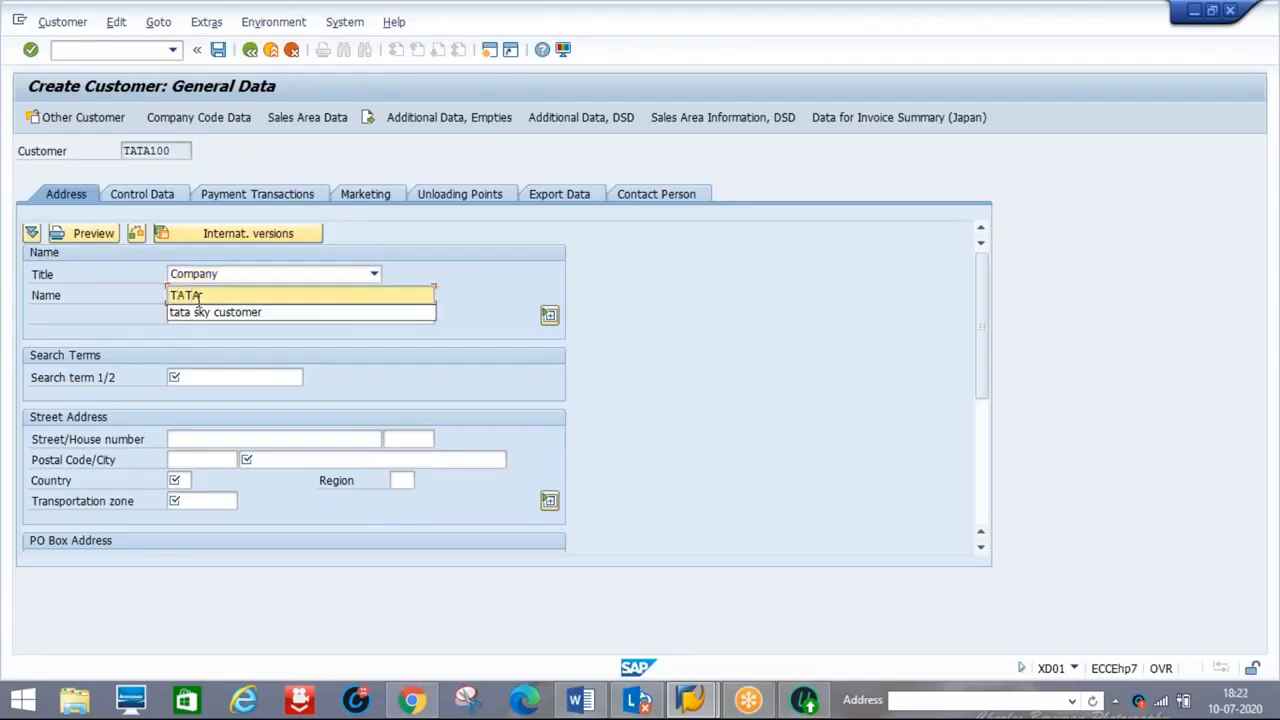
type("USTOMER")
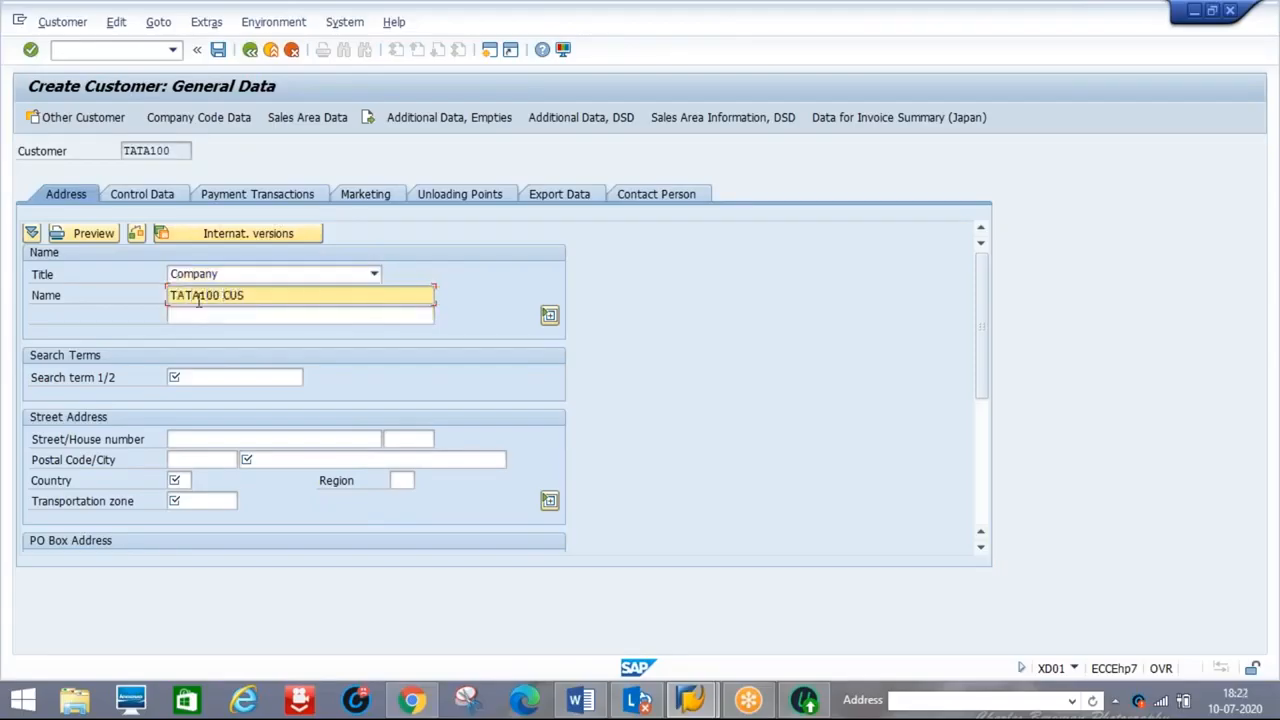
left_click(212, 377)
type("TATA100")
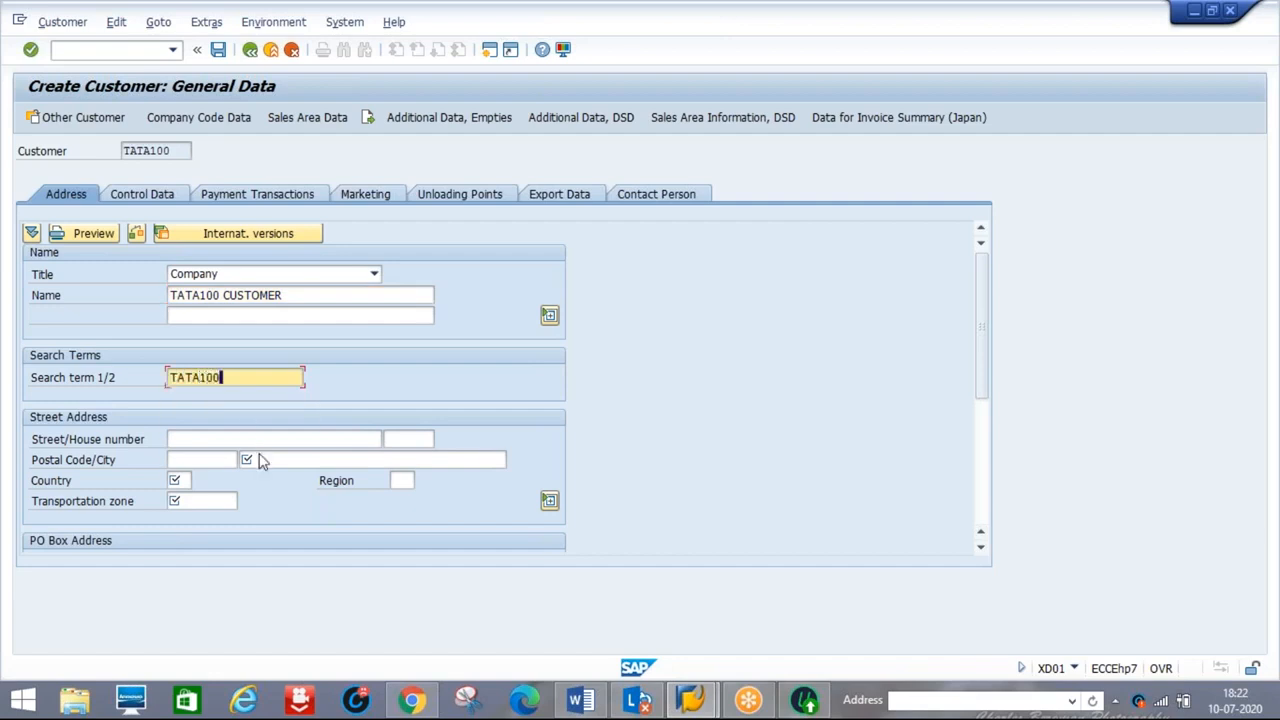
left_click(261, 458)
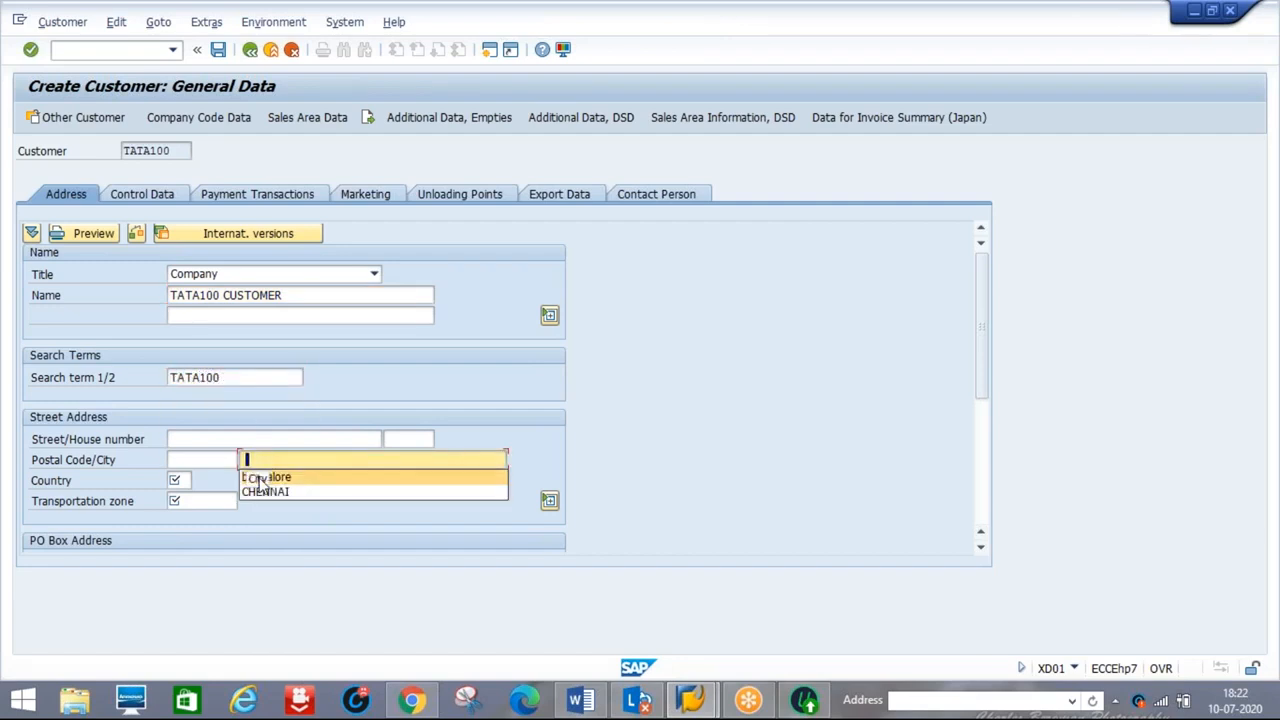
left_click(266, 477)
key("Tab")
type("IN")
key("Tab")
key("Tab")
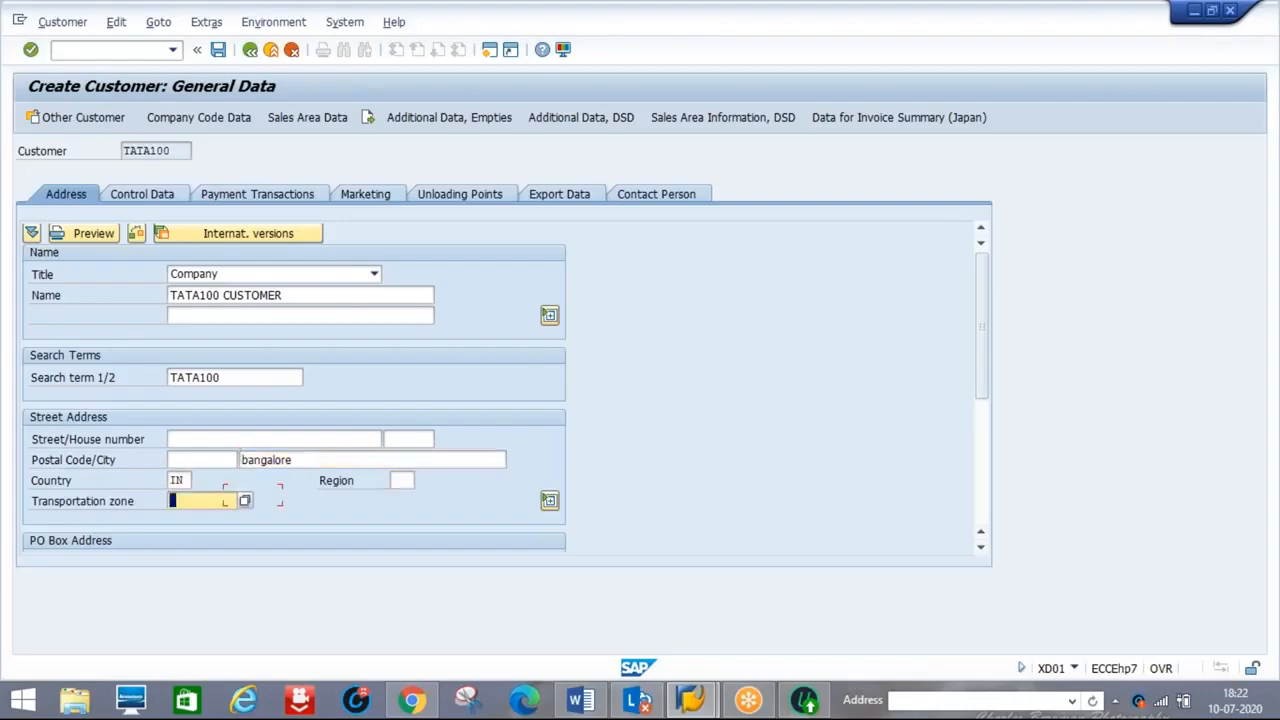
left_click(245, 501)
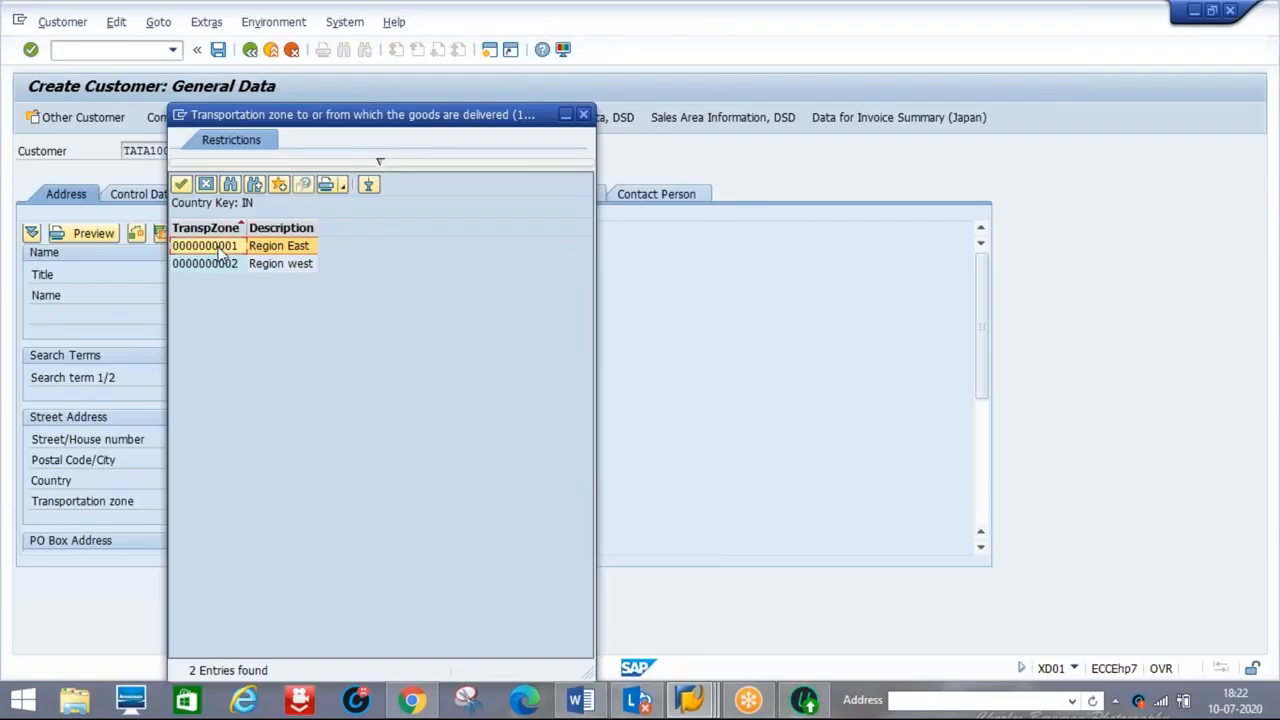
double_click(218, 251)
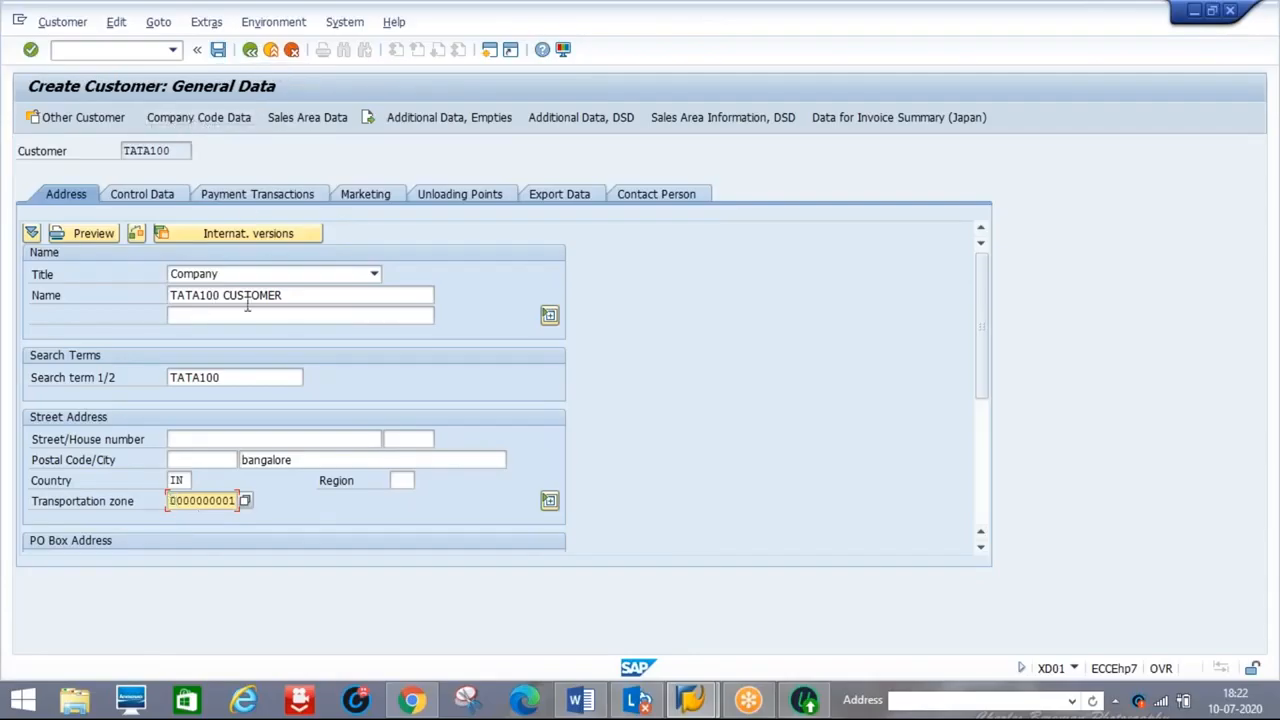
left_click(209, 118)
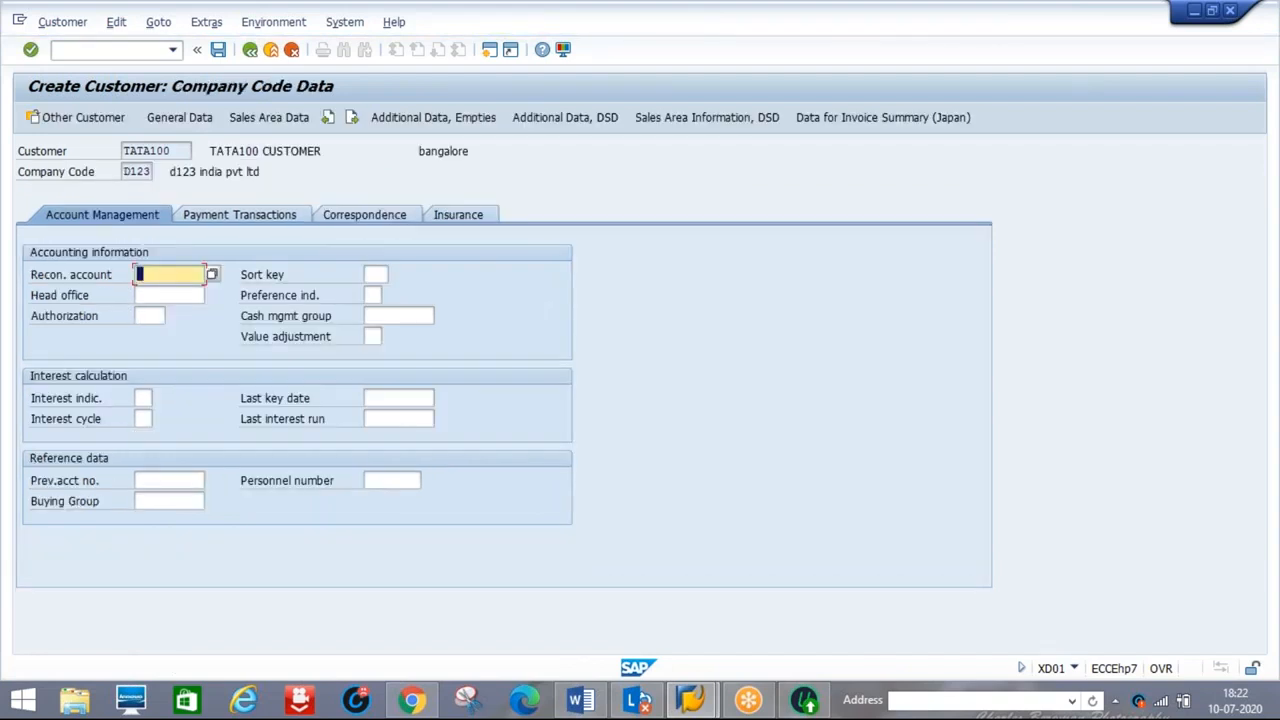
Enter reconciliation account 140000 in TATA100's company code D123 data
type("14")
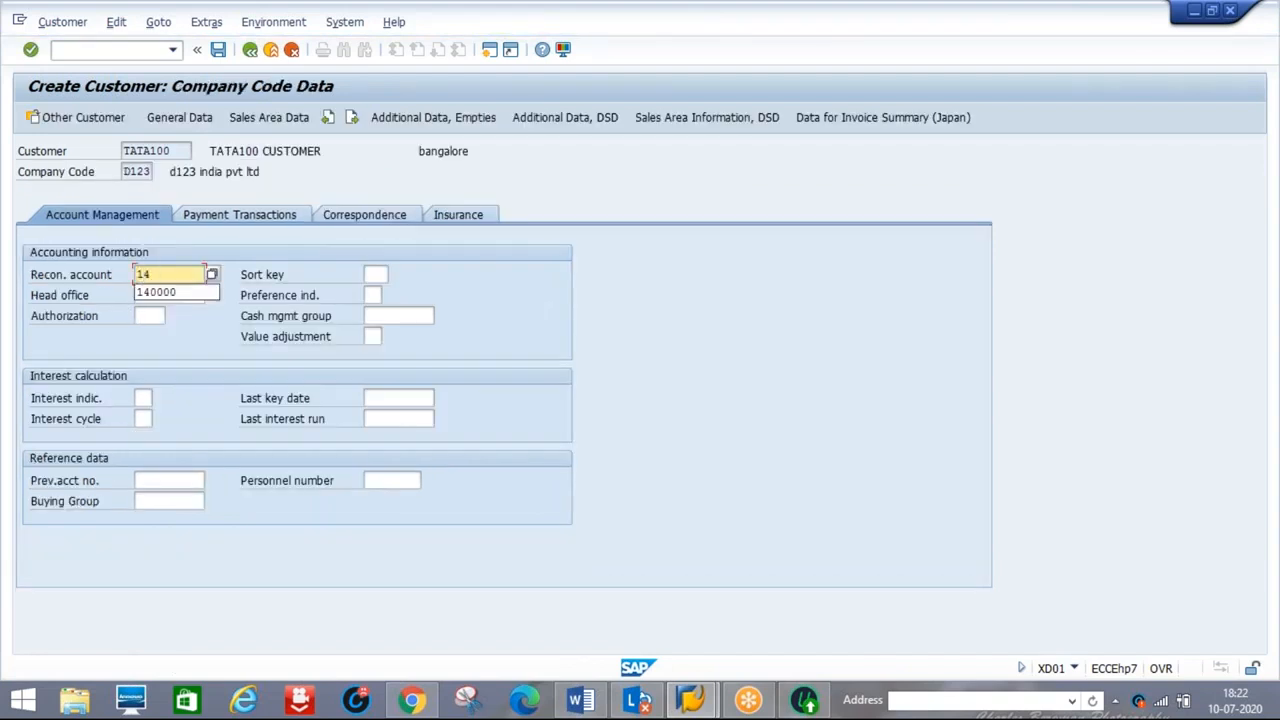
key("Down")
key("Return")
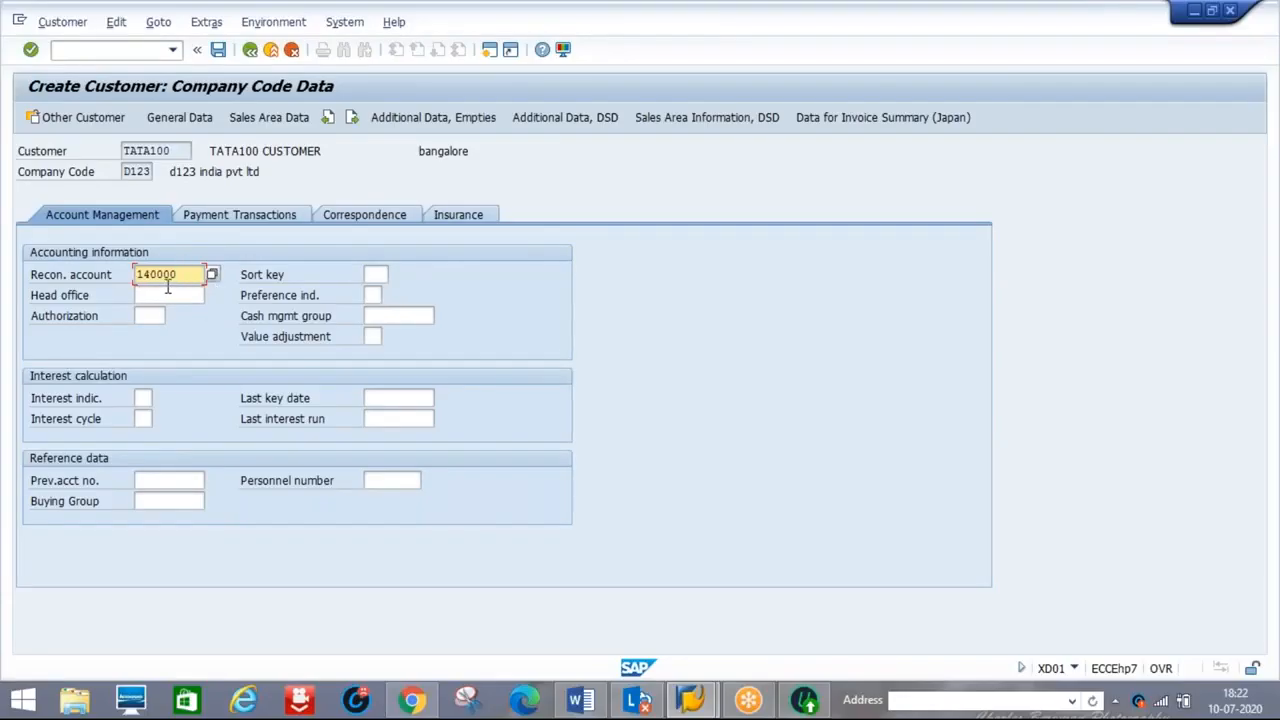
Set shipping condition 01 (As soon as possible) in the sales area shipping data
left_click(280, 121)
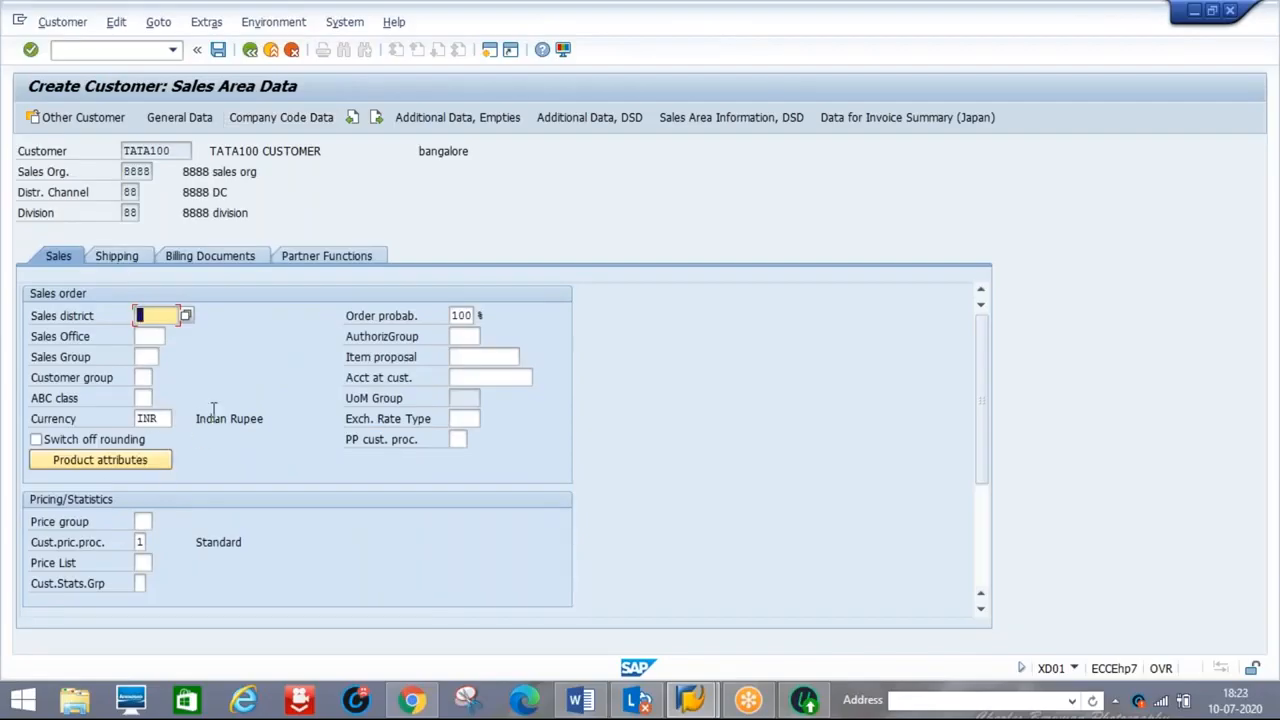
left_click(124, 258)
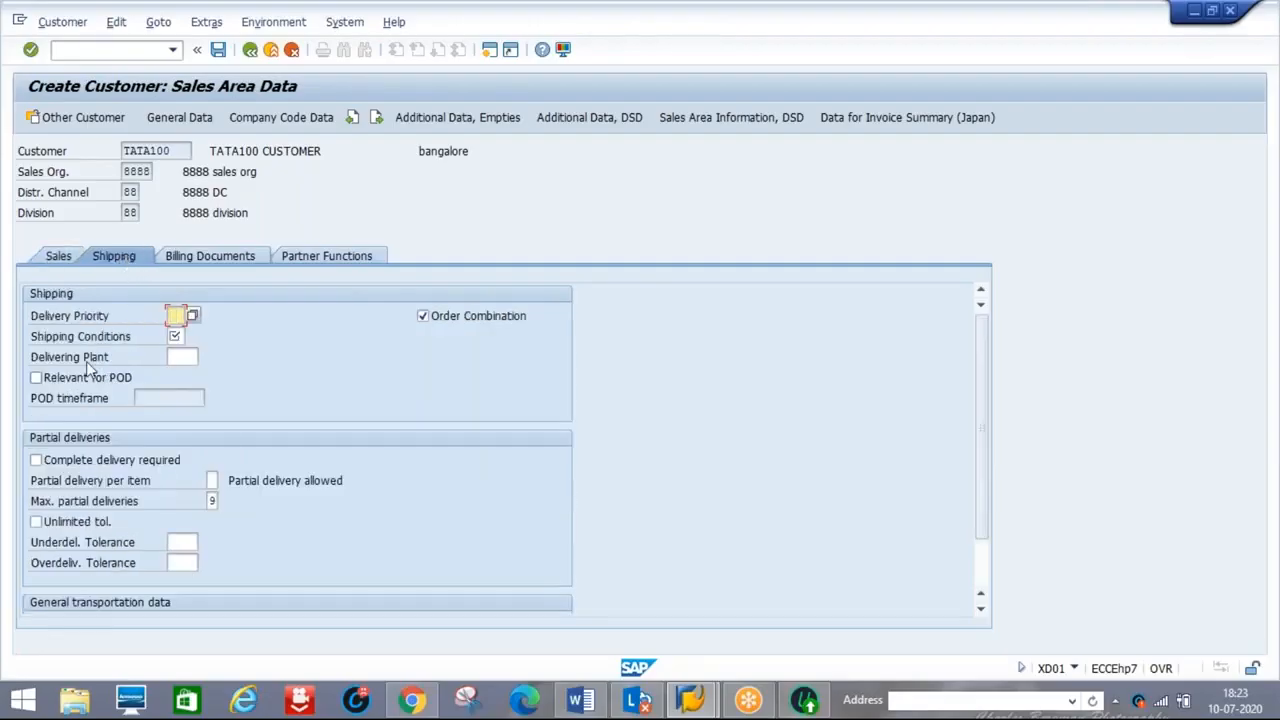
left_click(175, 337)
type("01")
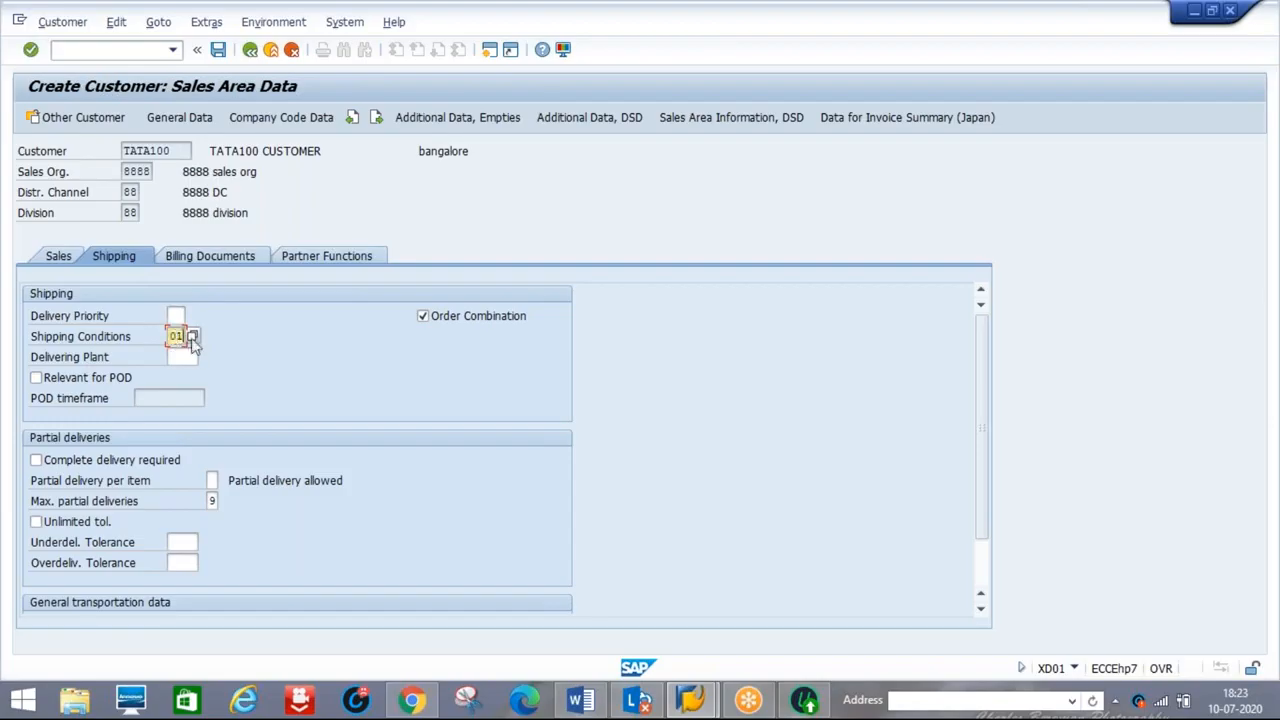
left_click(193, 338)
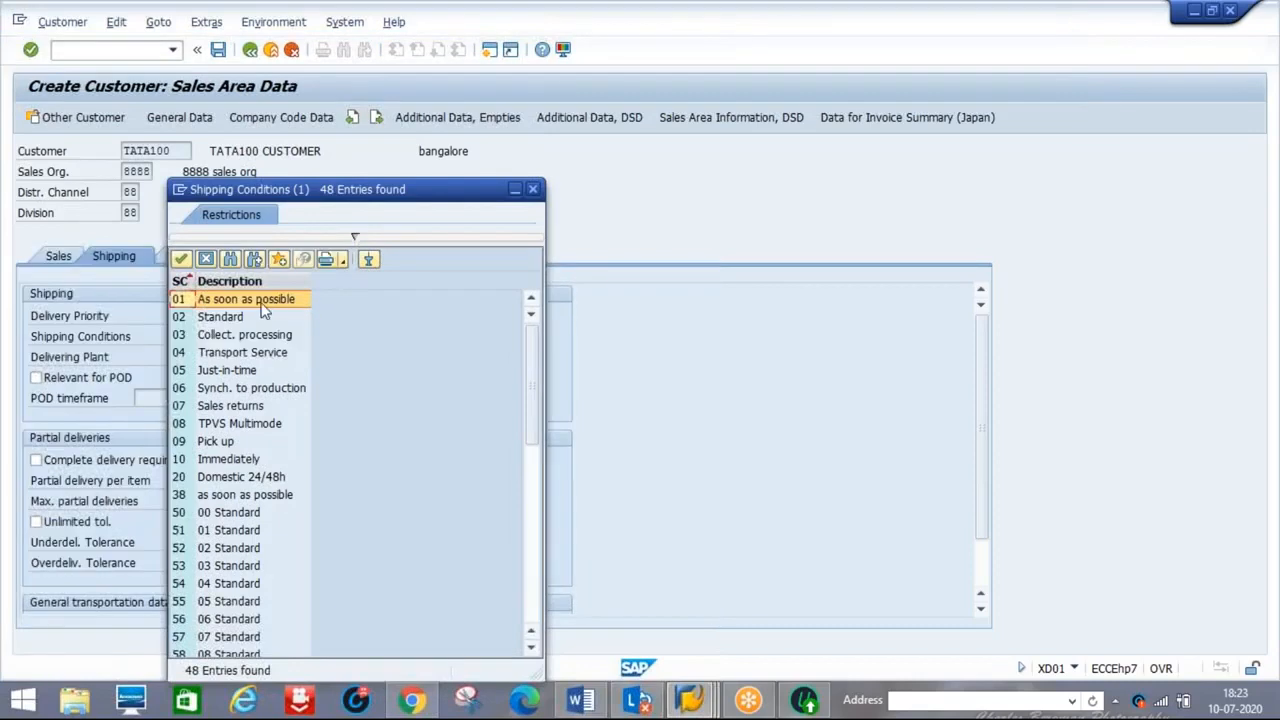
double_click(222, 303)
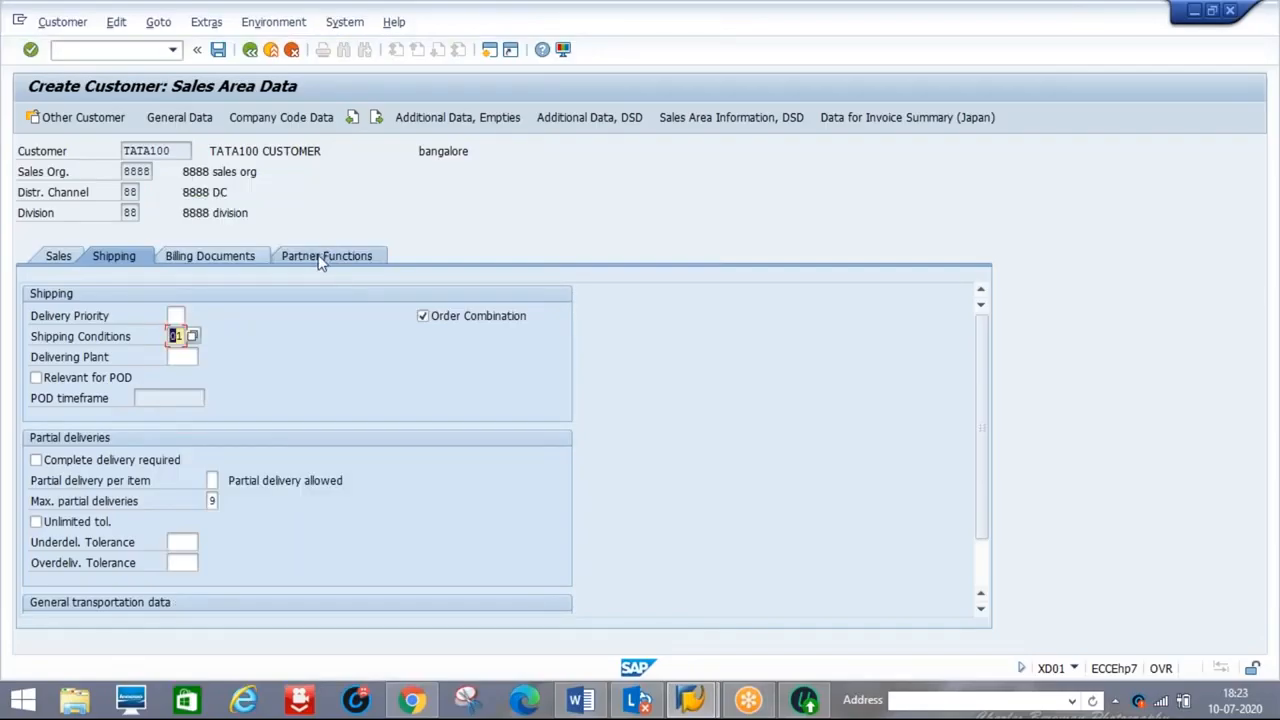
Set output tax classification 0 in billing documents and display the partner functions
left_click(222, 257)
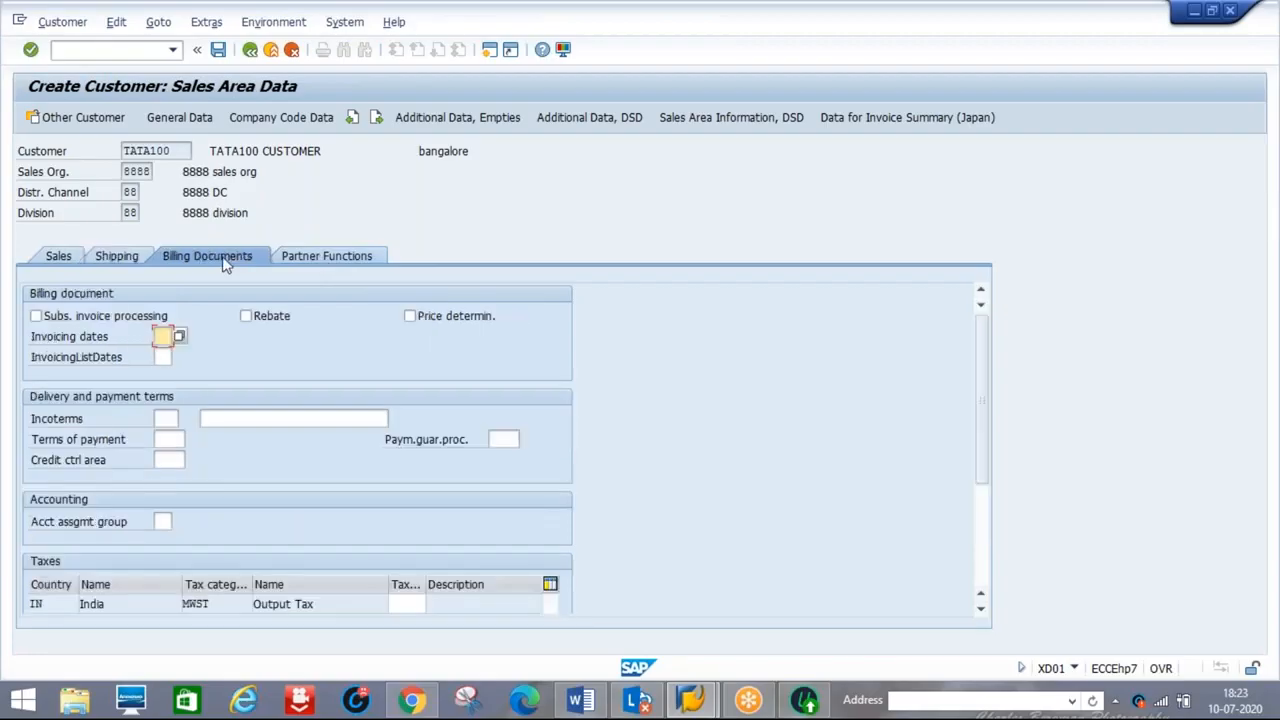
left_click(410, 604)
type("0")
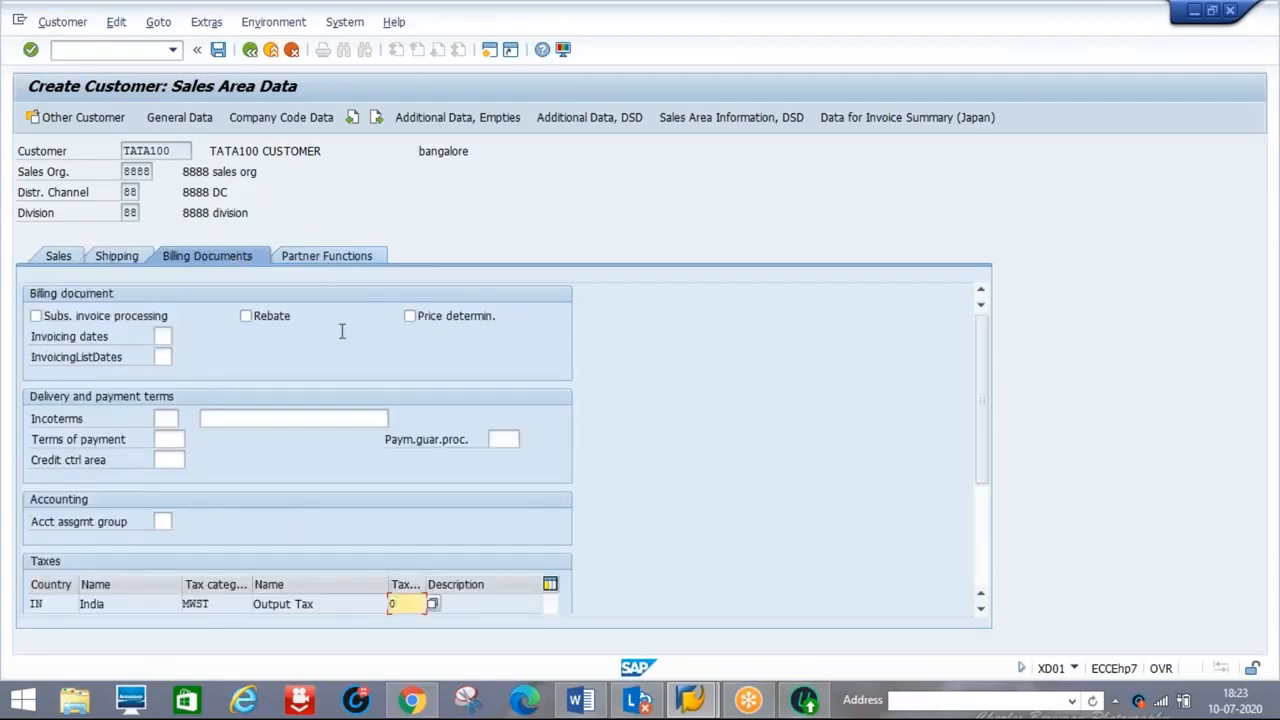
left_click(322, 262)
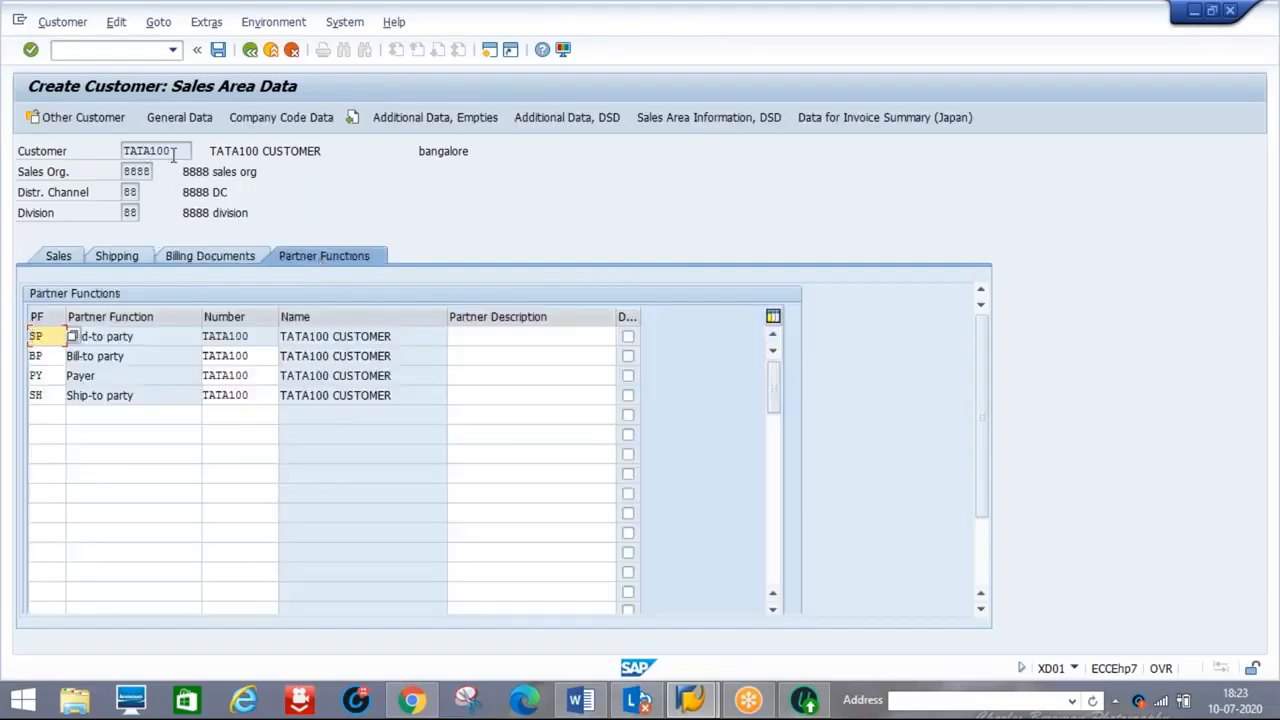
Check that partner rows SP, BP, PY and SH all show TATA100, then save the customer
left_click(155, 338)
left_click(150, 355)
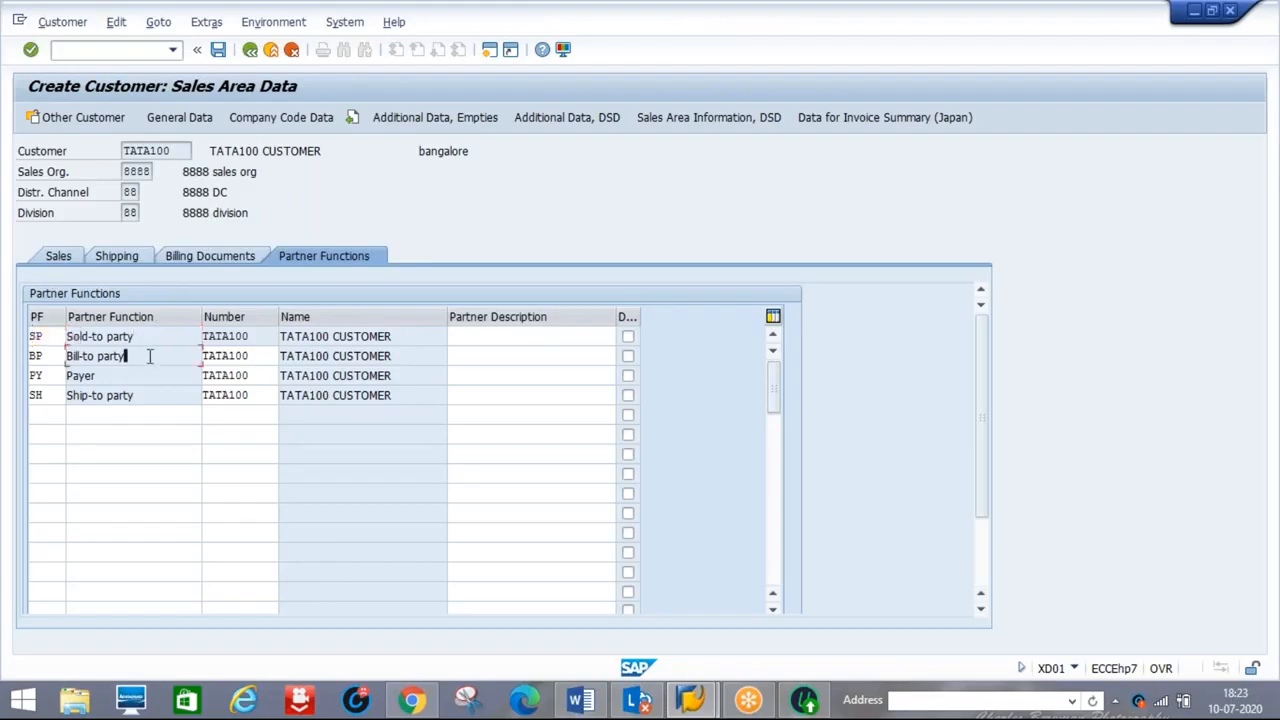
left_click(143, 377)
left_click(157, 397)
left_click(110, 372)
left_click(220, 52)
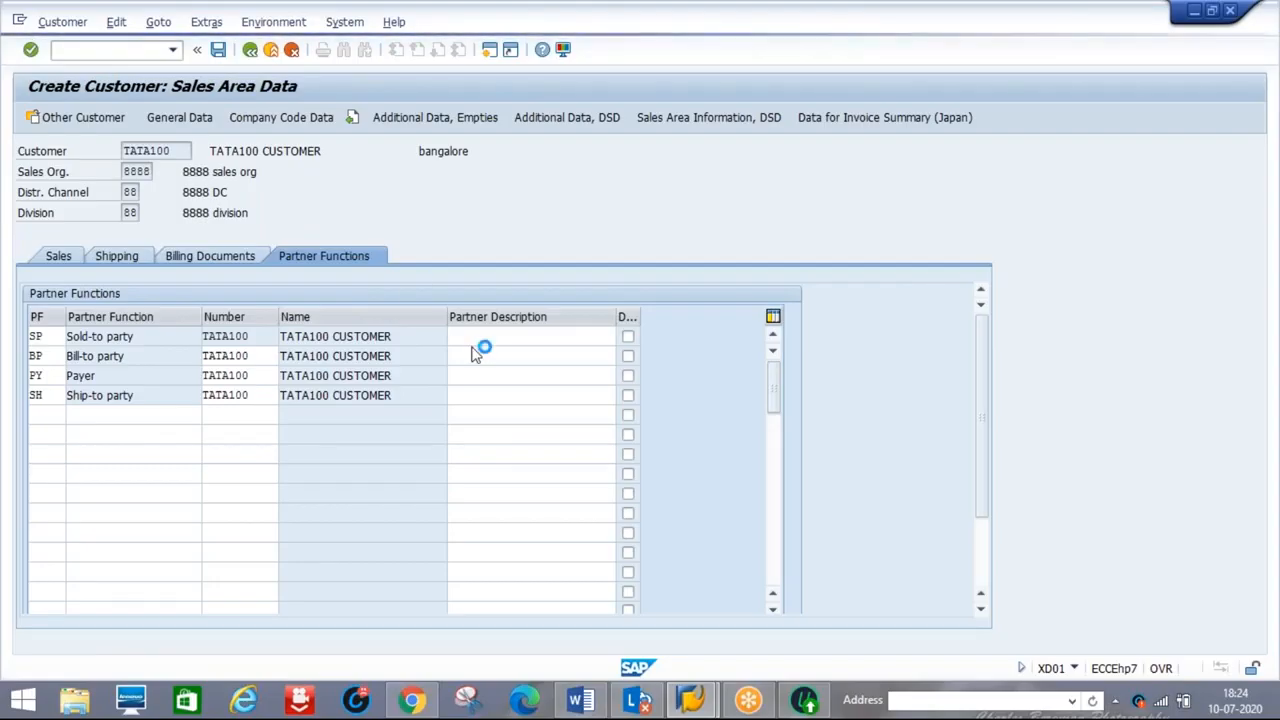
Switch from the Word process notes back to the SAP customer creation window
left_click(580, 700)
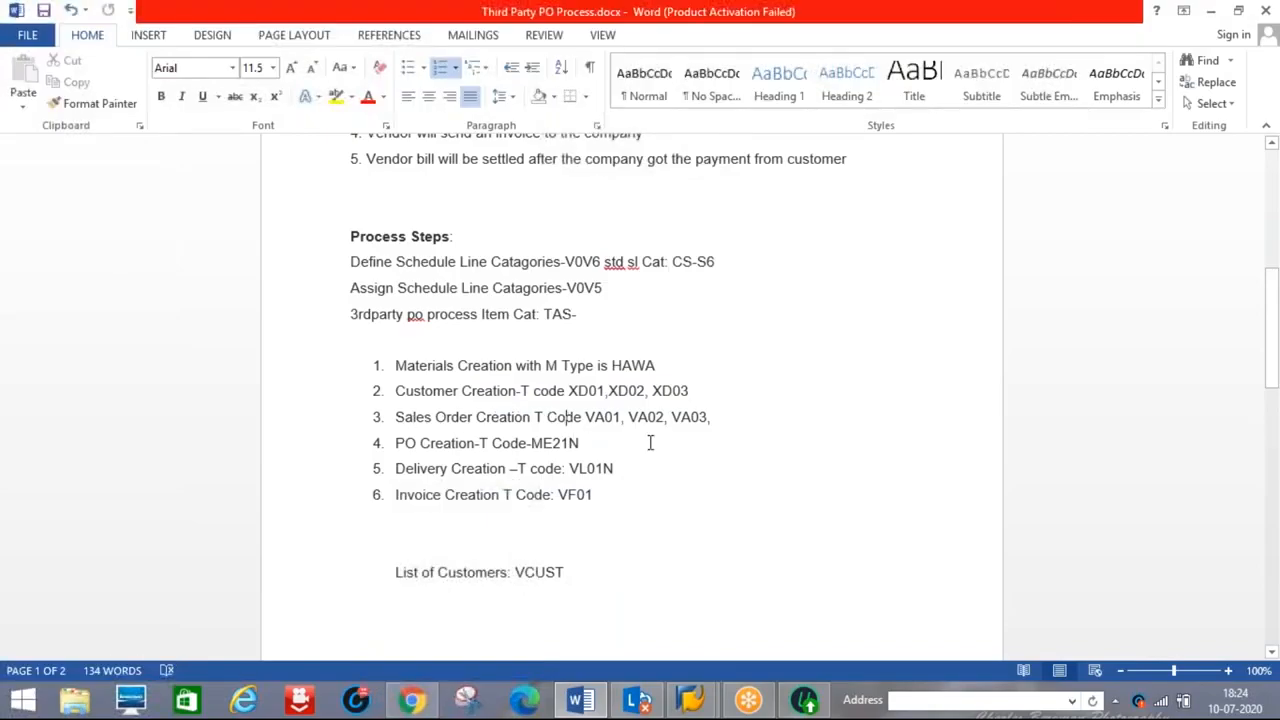
key("alt+Tab")
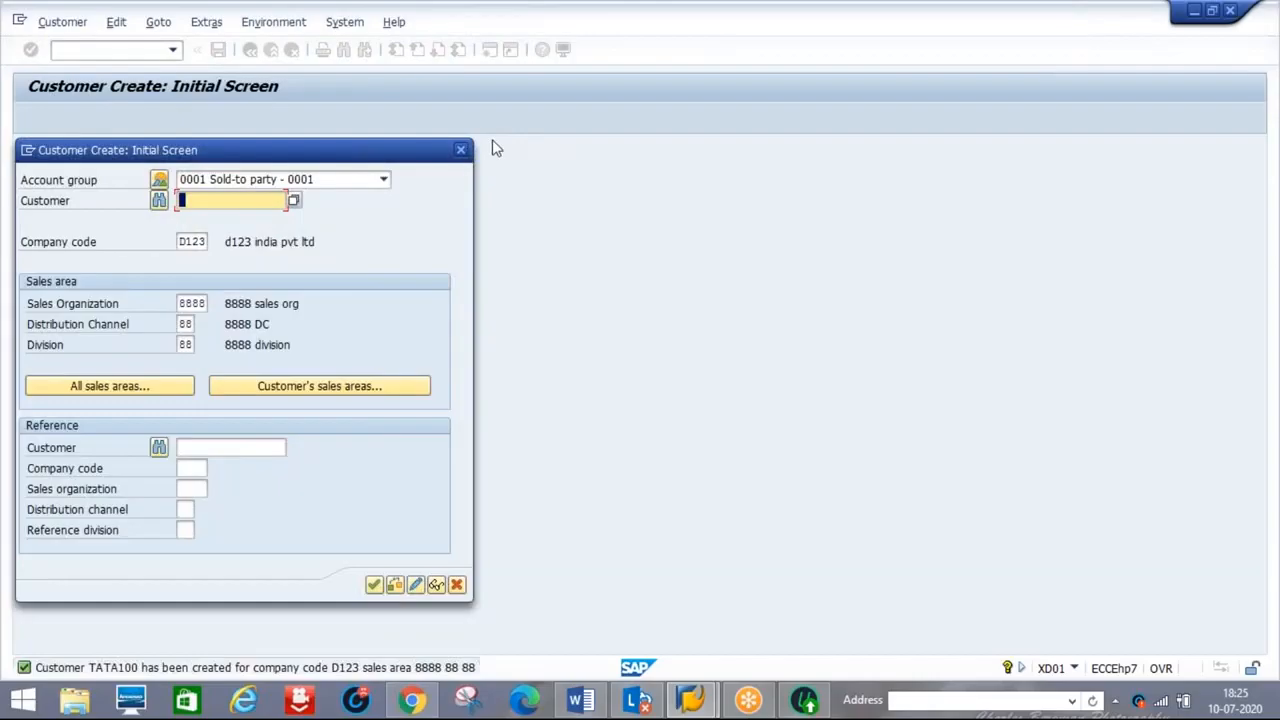
Close the customer-created popup, run VA01 with order type OR, and dismiss the express information message
left_click(461, 152)
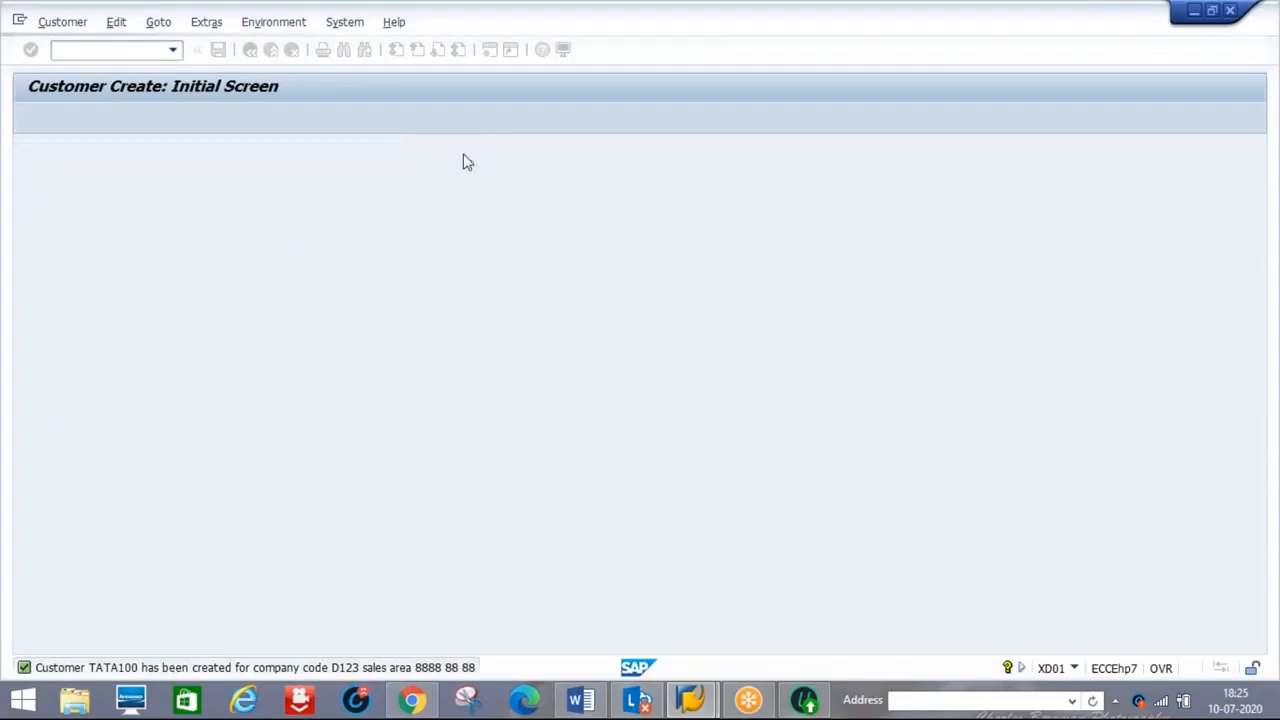
type("VA01")
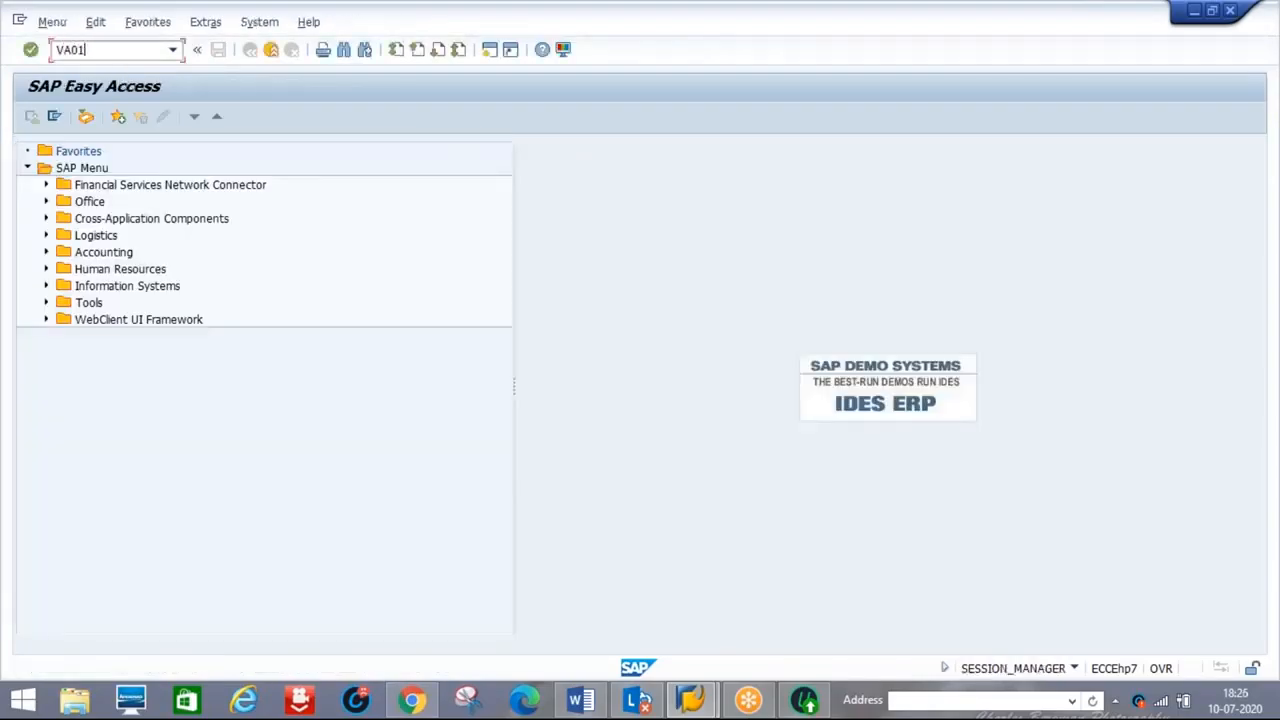
key("Return")
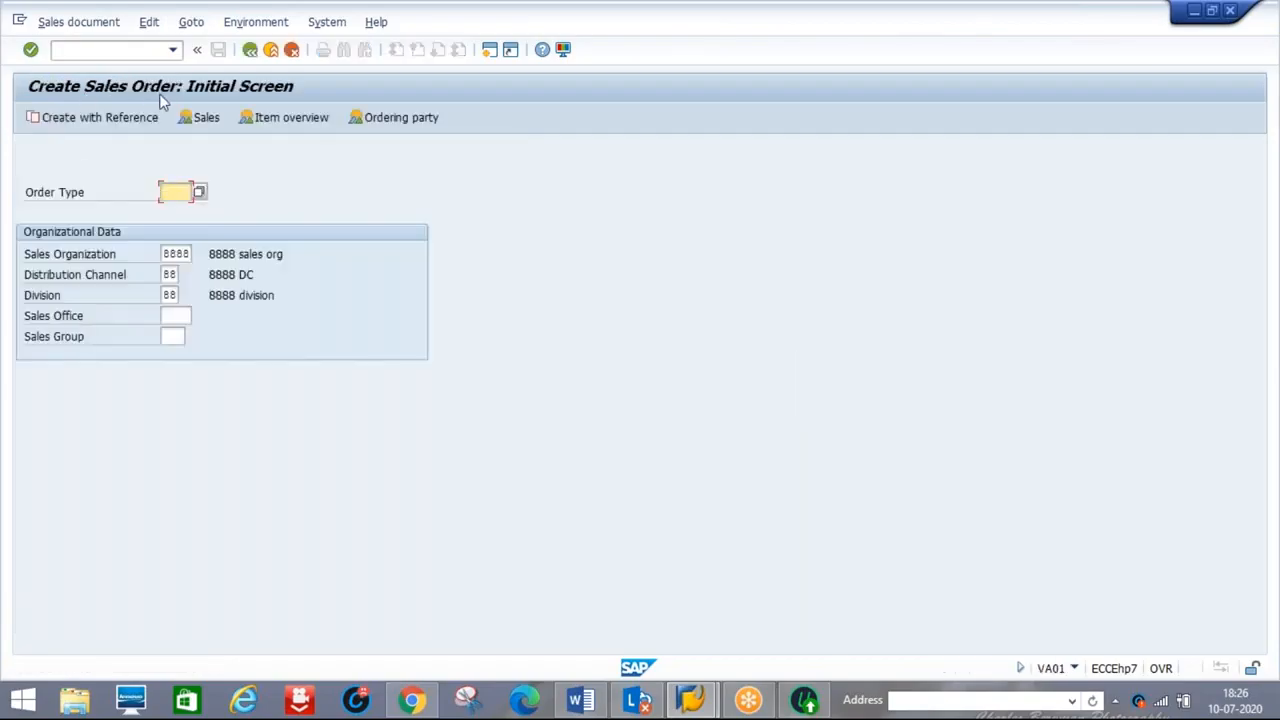
type("OR")
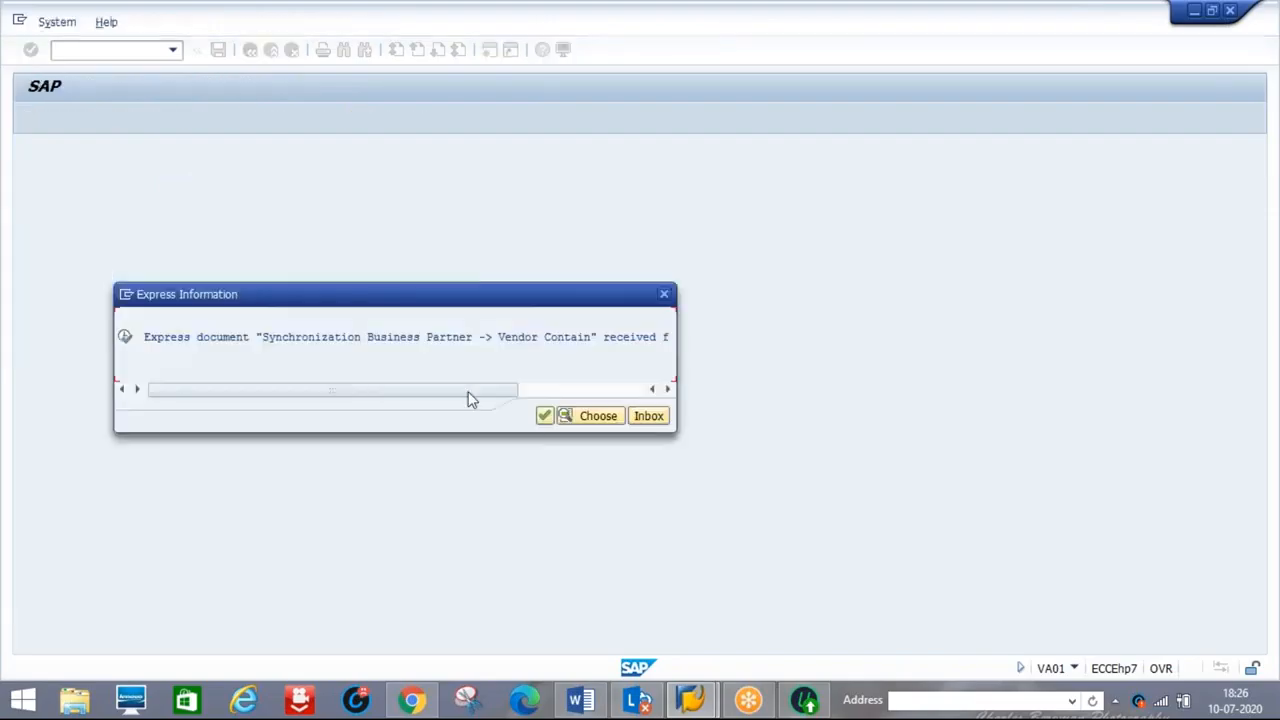
left_click(545, 417)
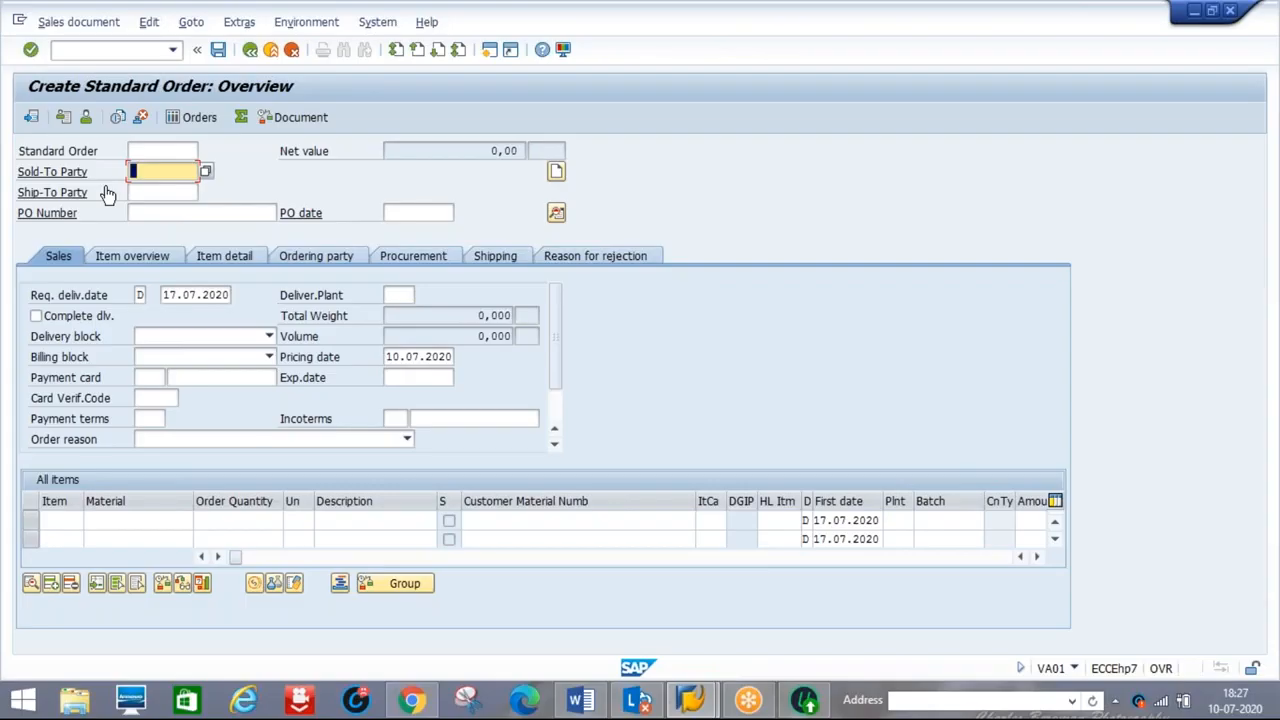
Enter TATA100 as sold-to and ship-to party and HDD 2TB as the first item's material
type("TATA100")
left_click(152, 192)
type("TATA")
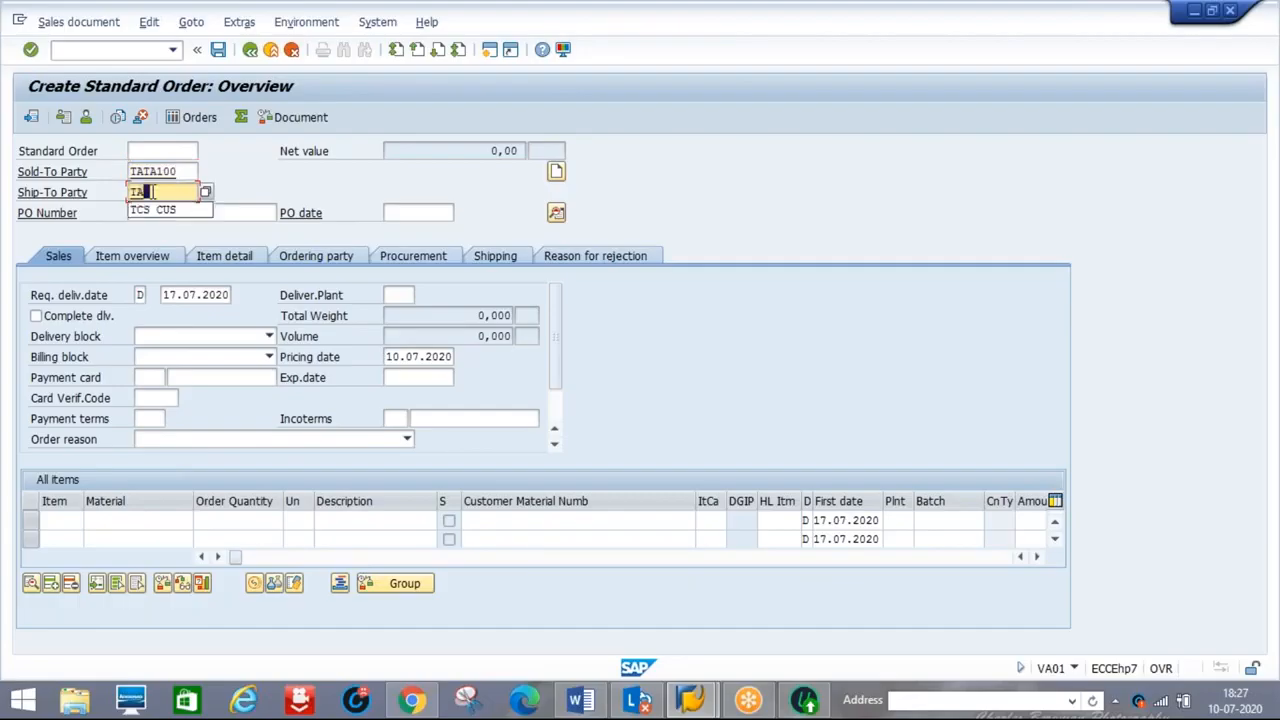
type("100")
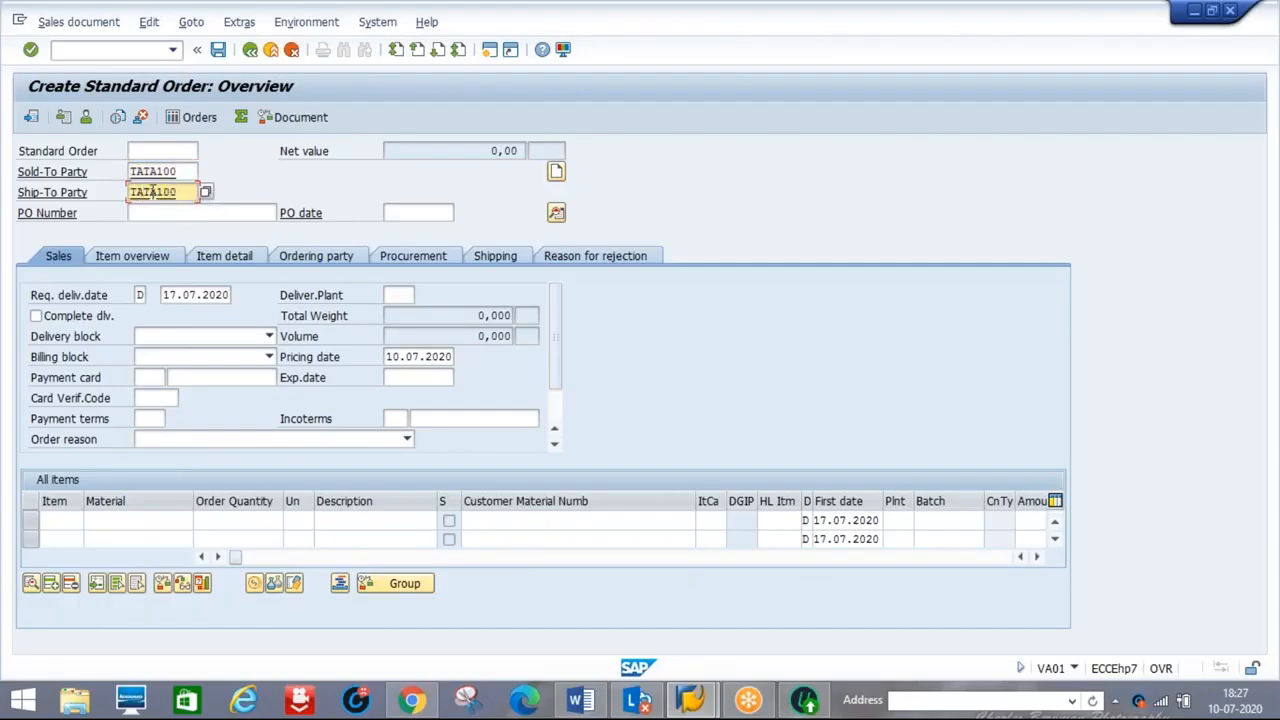
left_click(112, 520)
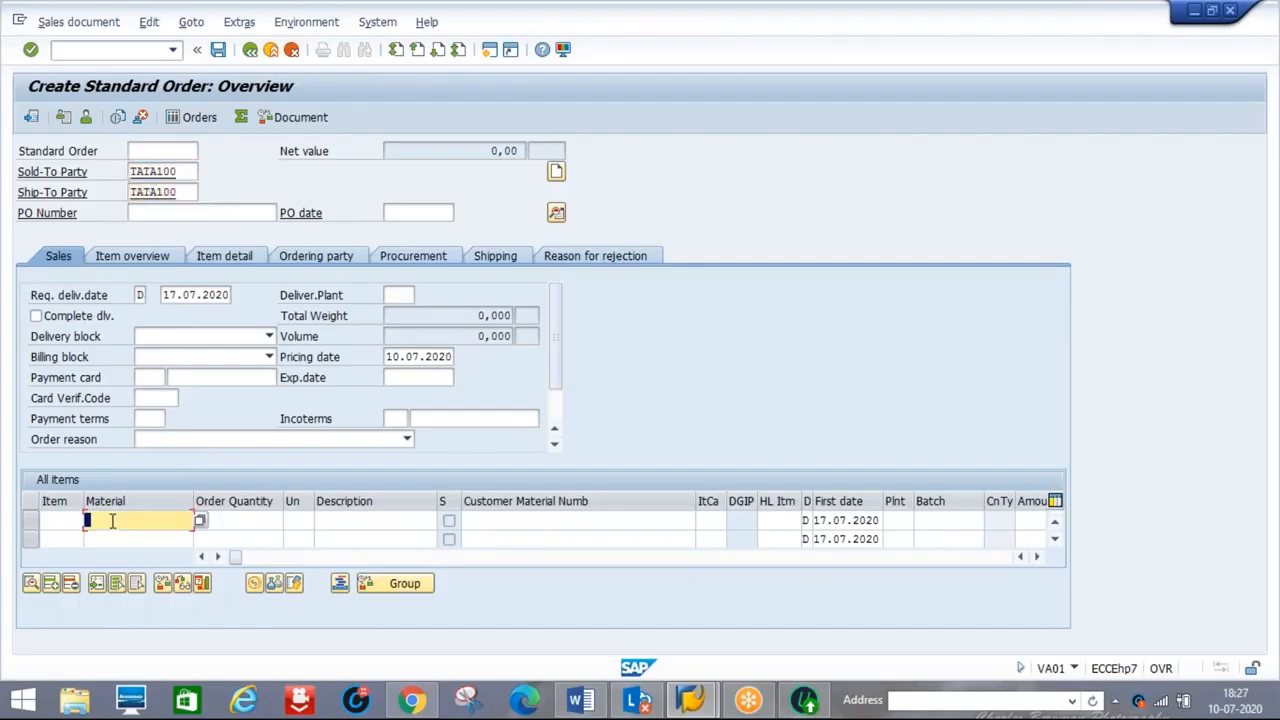
left_click(580, 700)
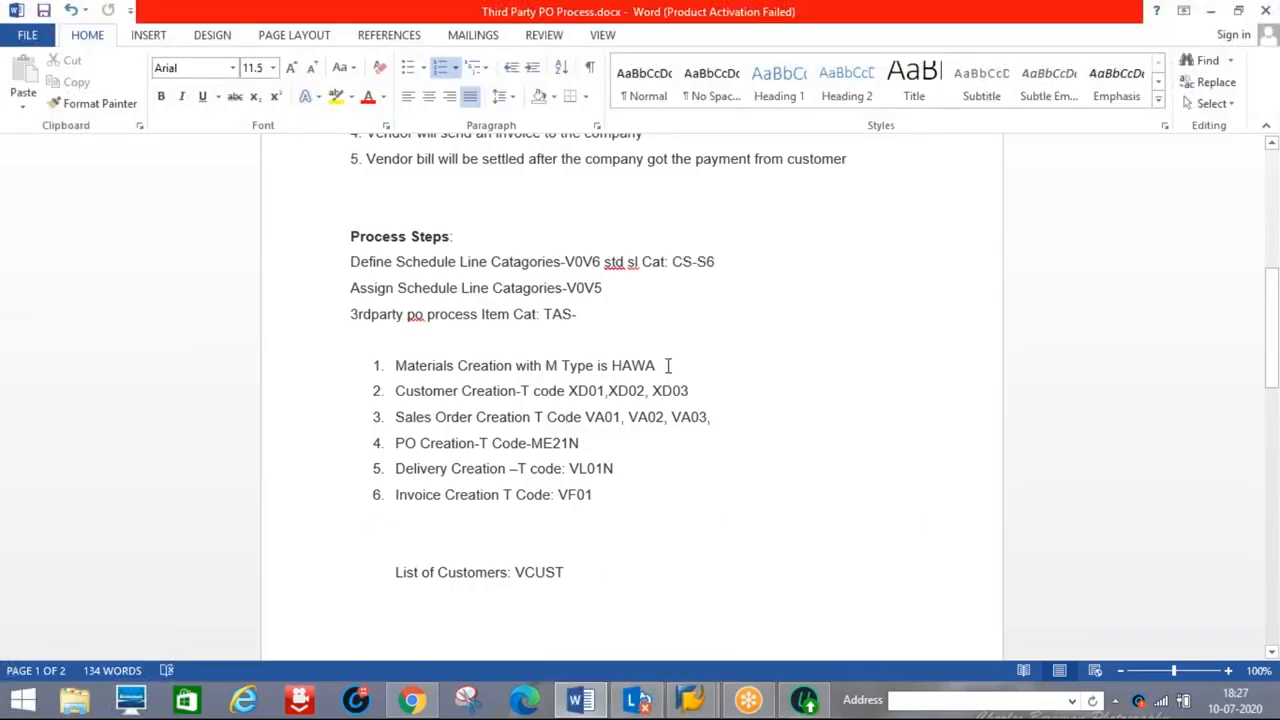
type("-")
key("alt+Tab")
type("HDD 2TB")
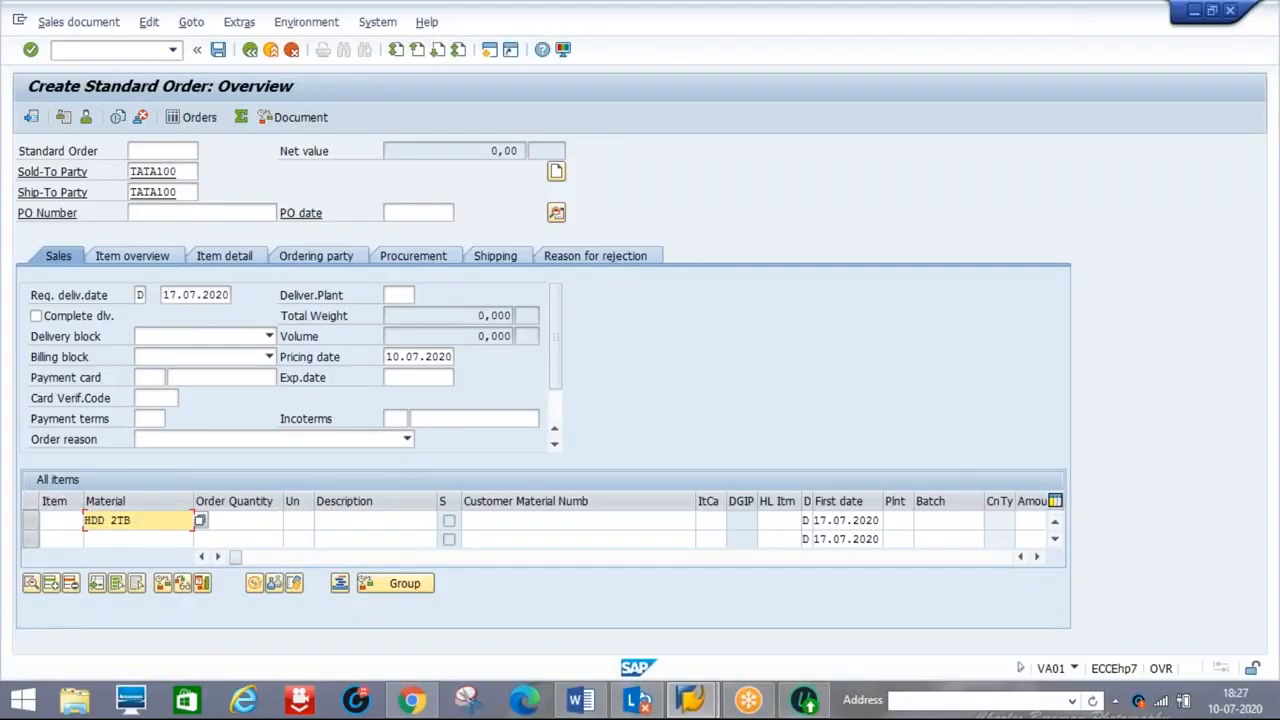
Enter order quantity 10 and item category TAS for the HDD 2TB item
key("Tab")
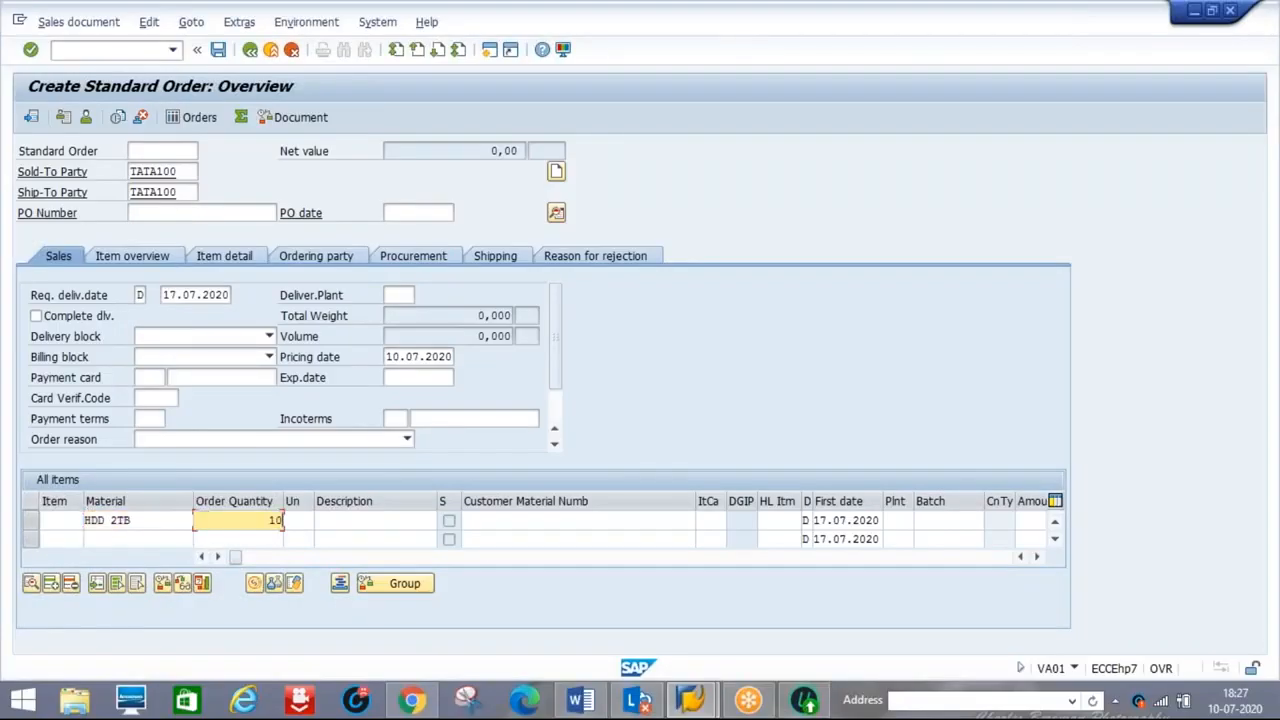
type("10")
key("Tab")
key("Tab")
key("Tab")
key("Tab")
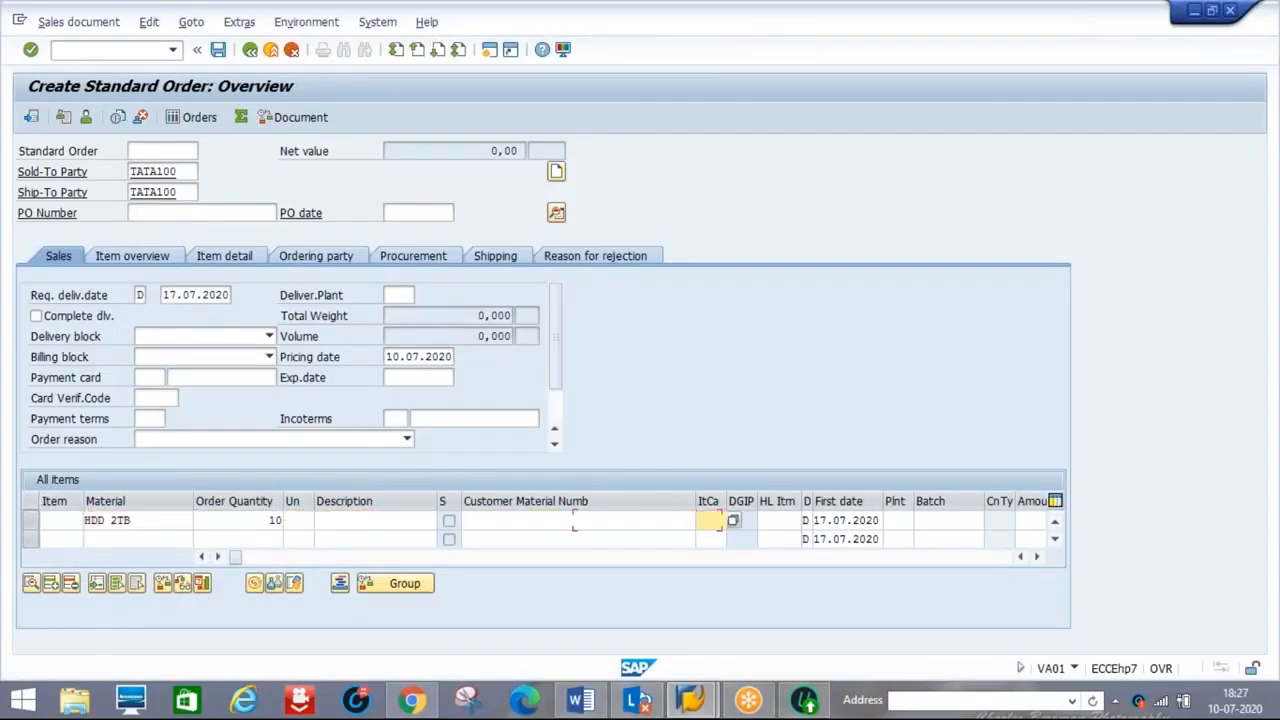
type("TAS")
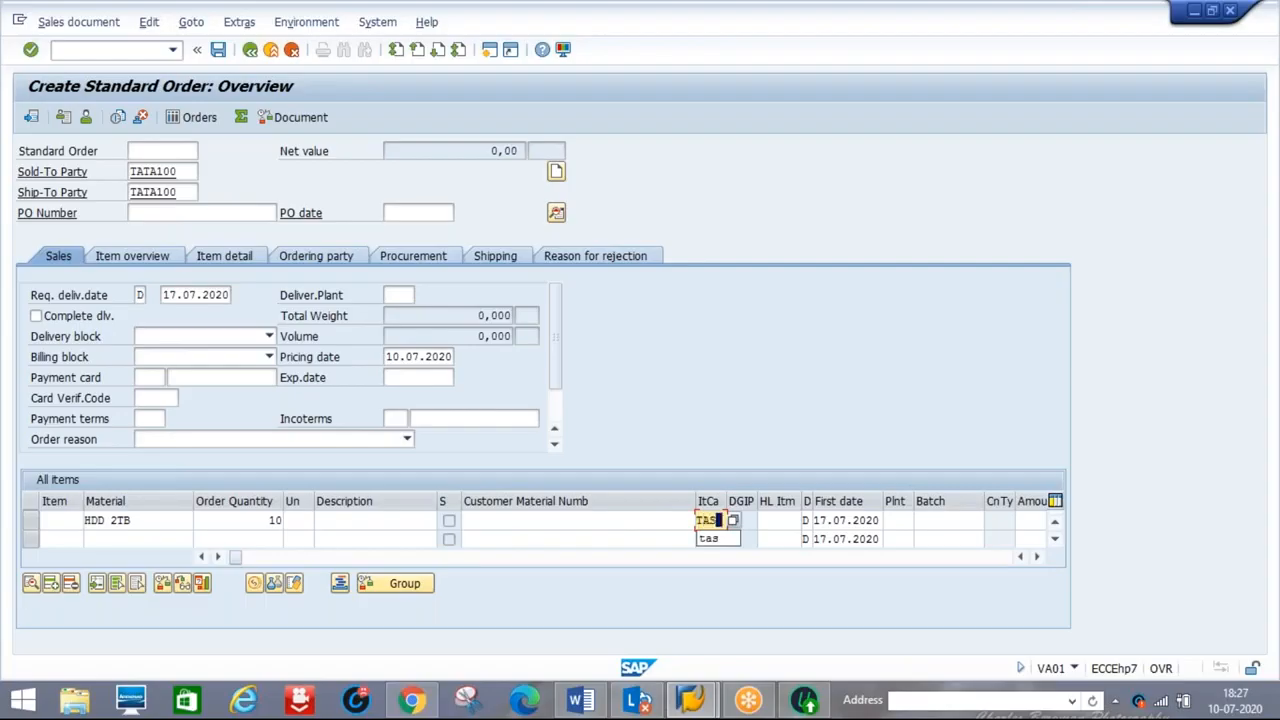
left_click(590, 703)
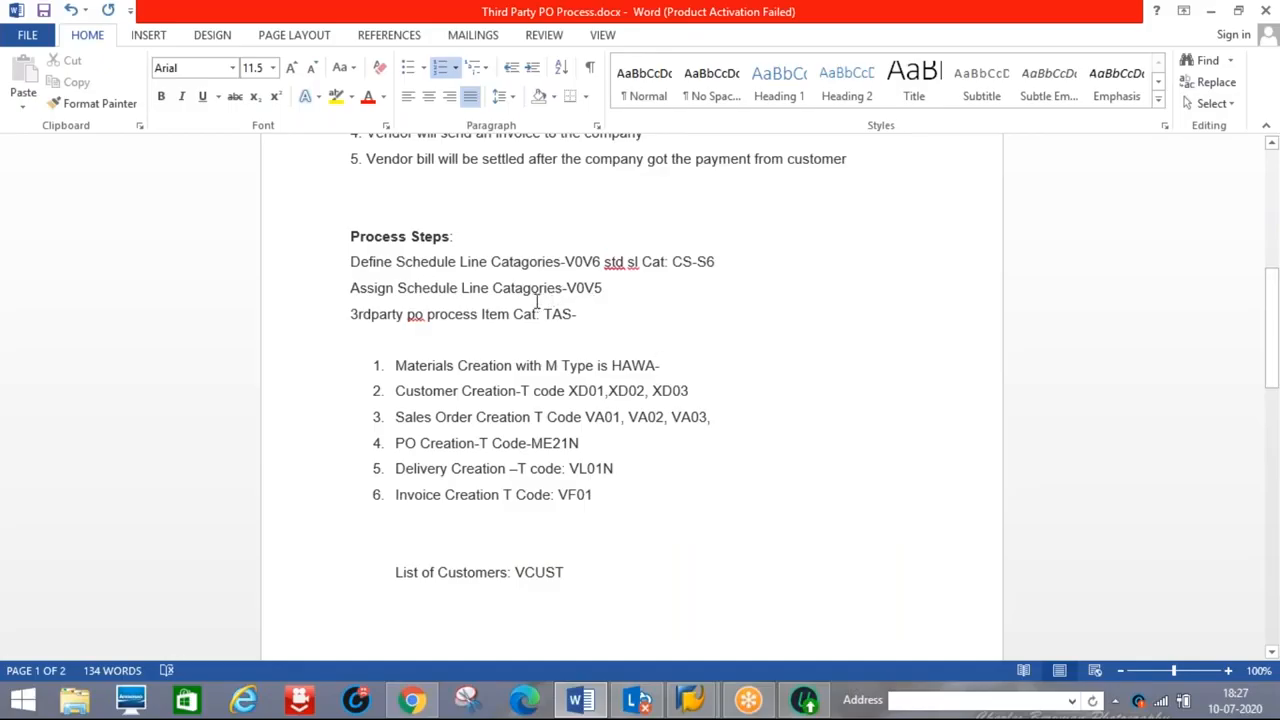
double_click(555, 314)
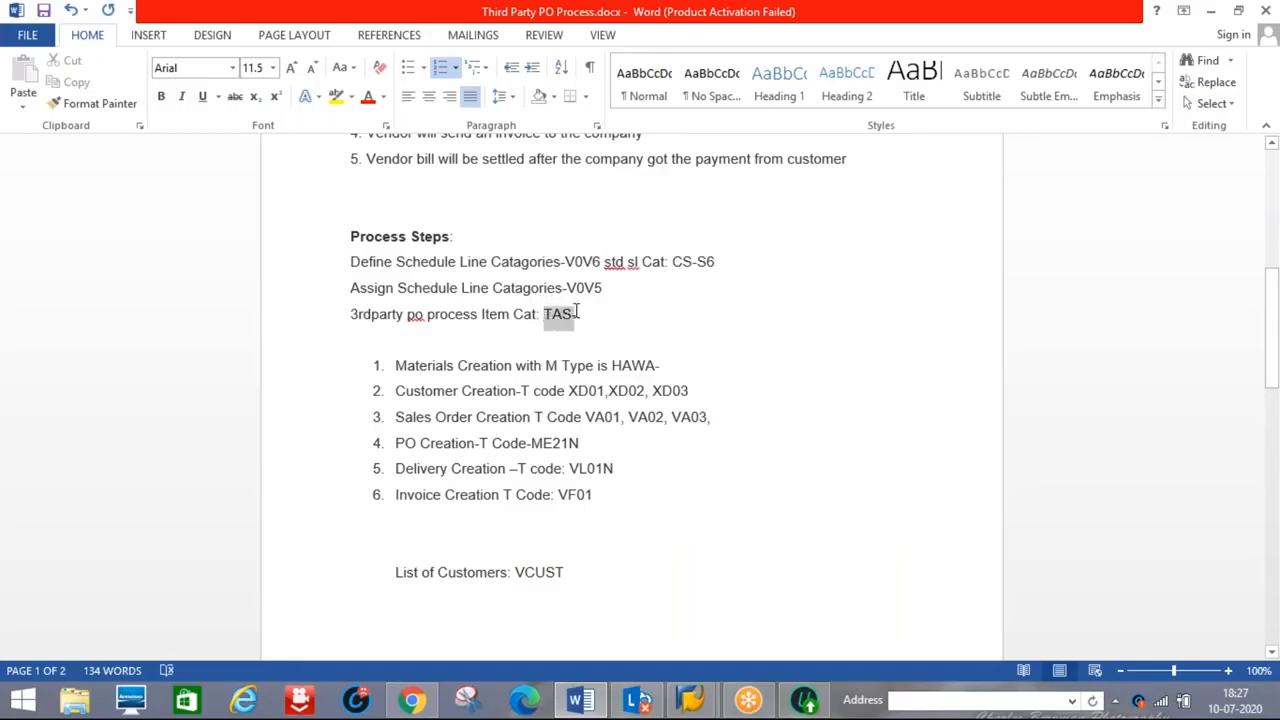
key("alt+Tab")
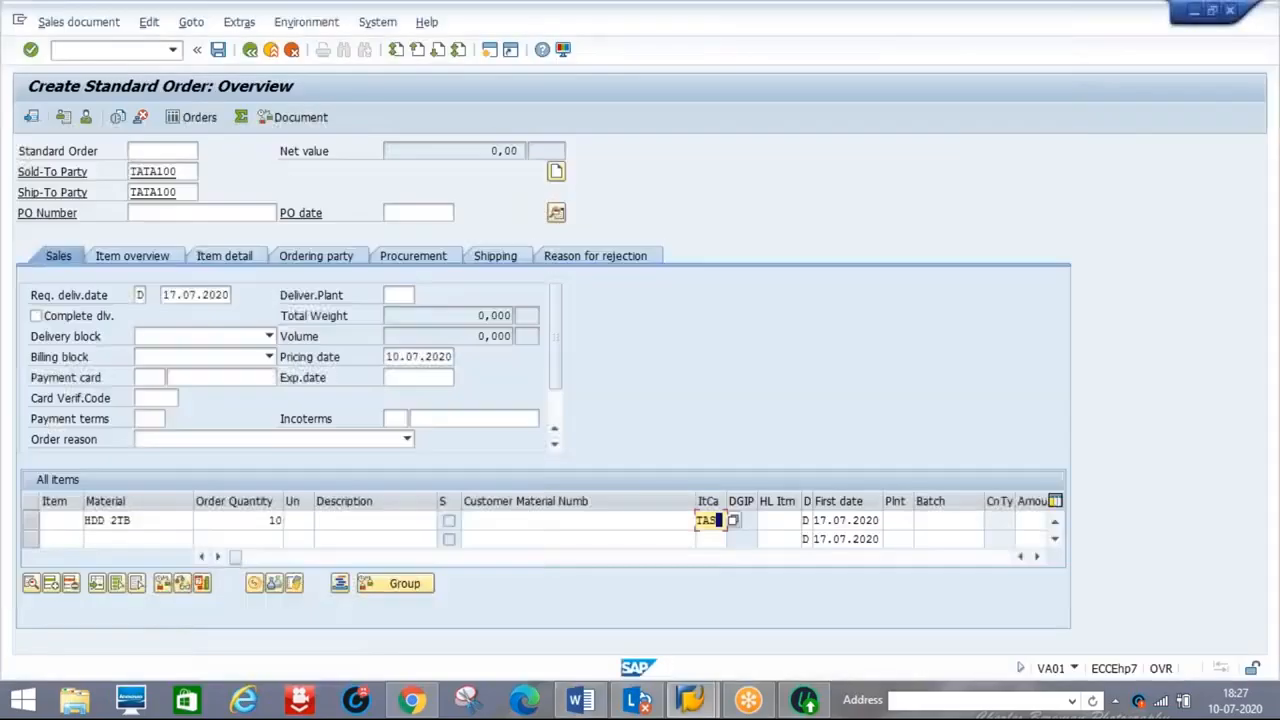
Set plant D1P1 for item 10 and open its item details
key("Tab")
key("Tab")
key("Tab")
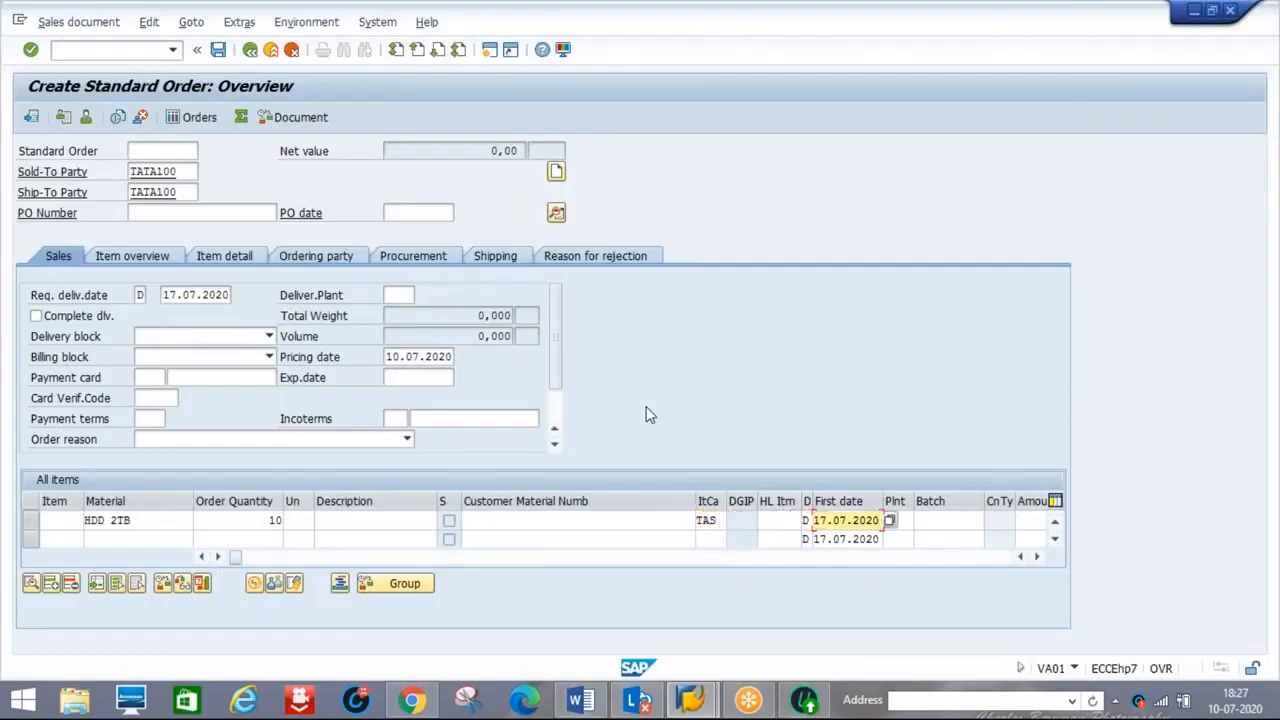
type("D1P1")
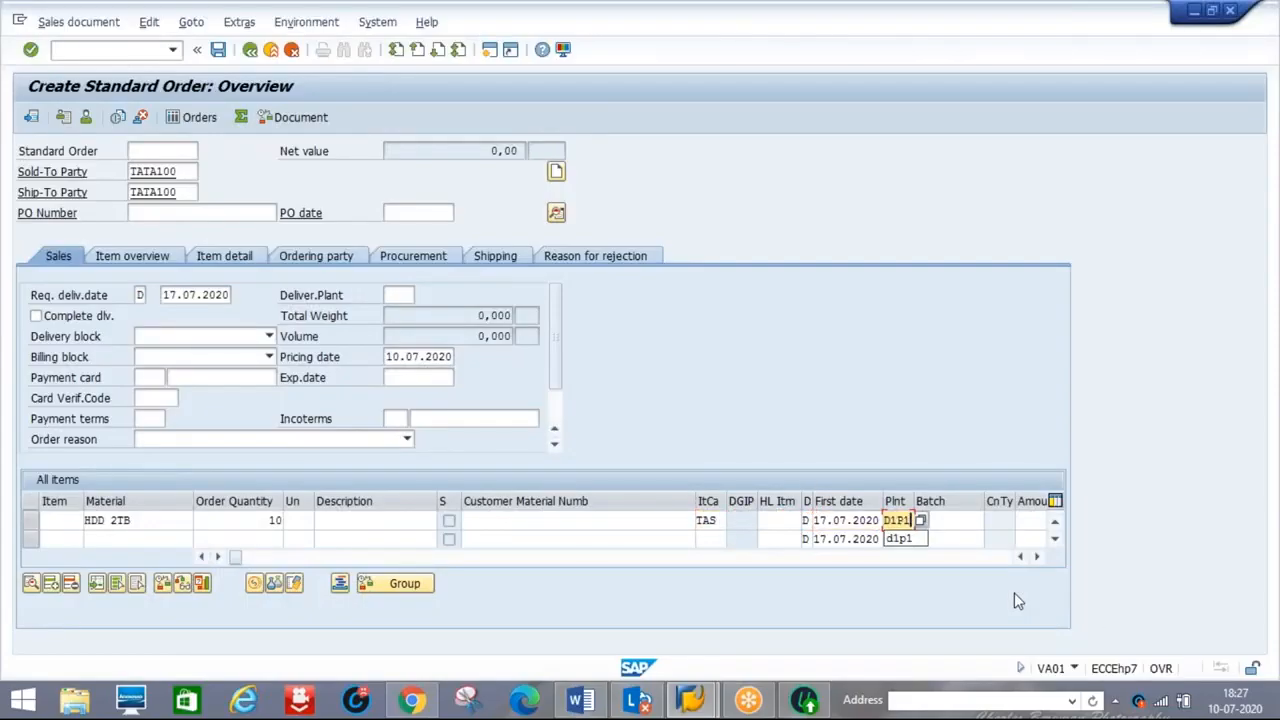
key("Return")
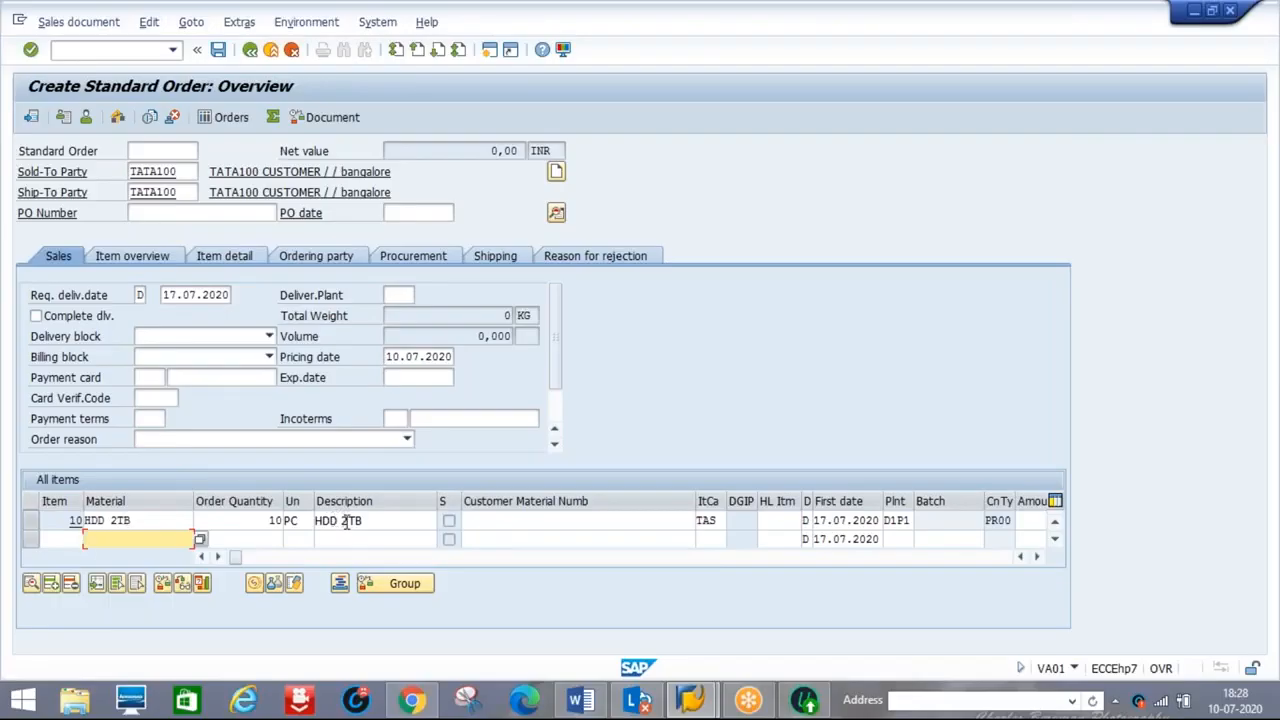
double_click(113, 521)
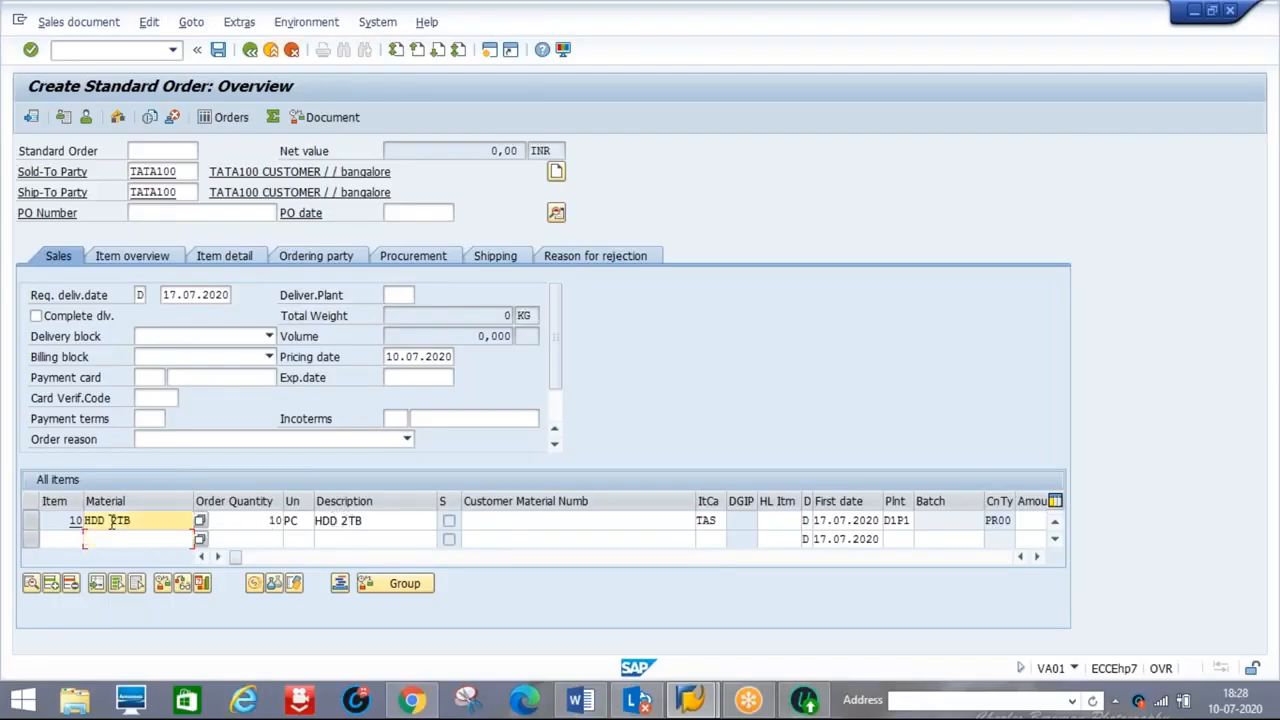
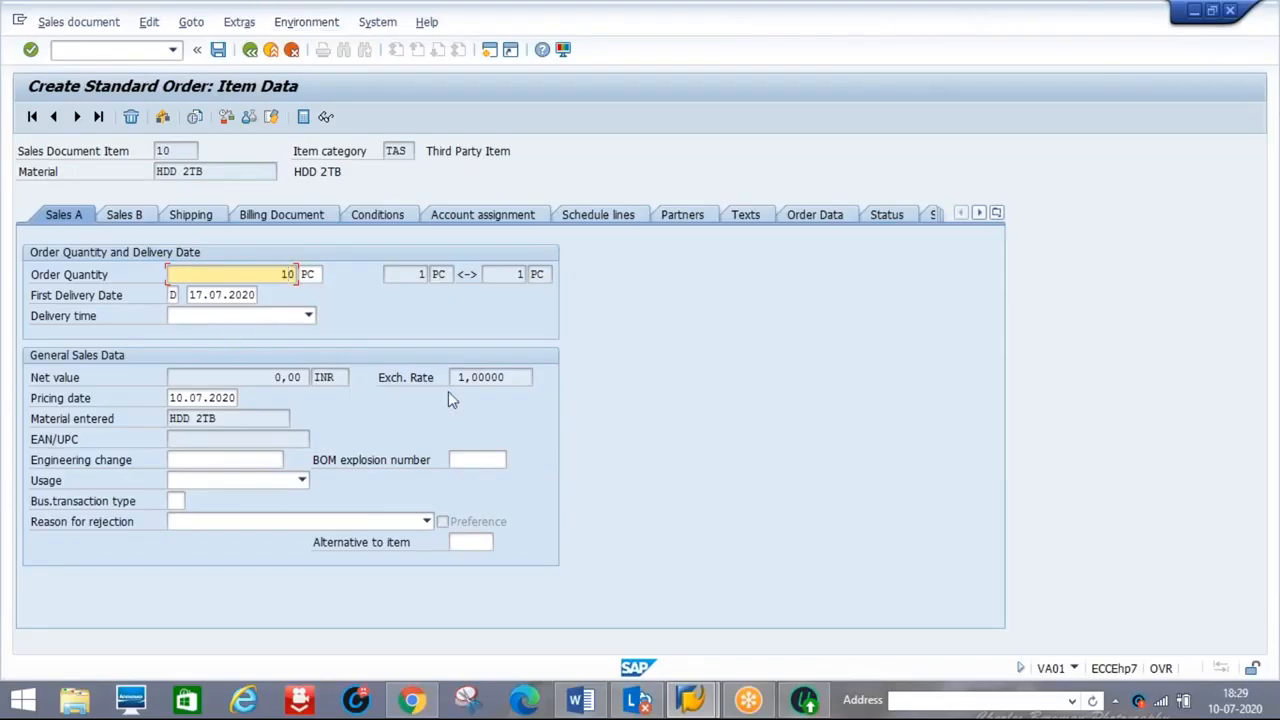
Check the CS-S6 note, then view item 10's schedule line: category S6, 10 PC
left_click(580, 700)
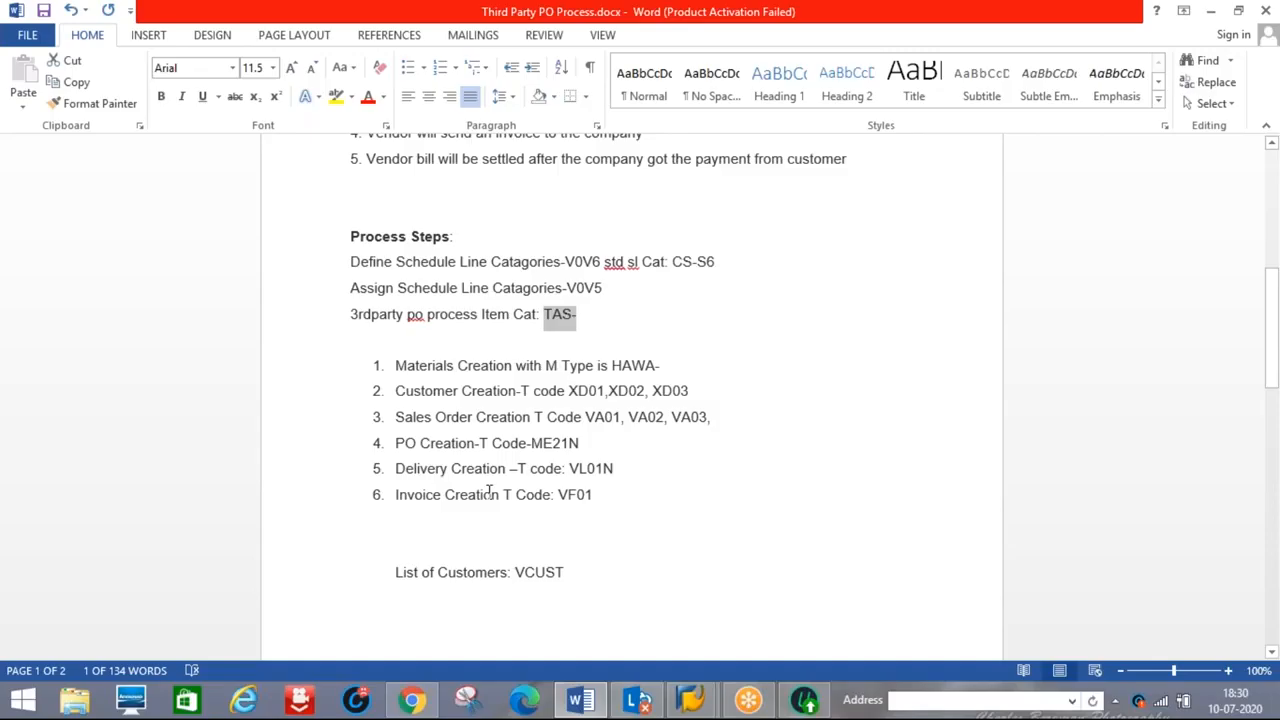
key("alt+Tab")
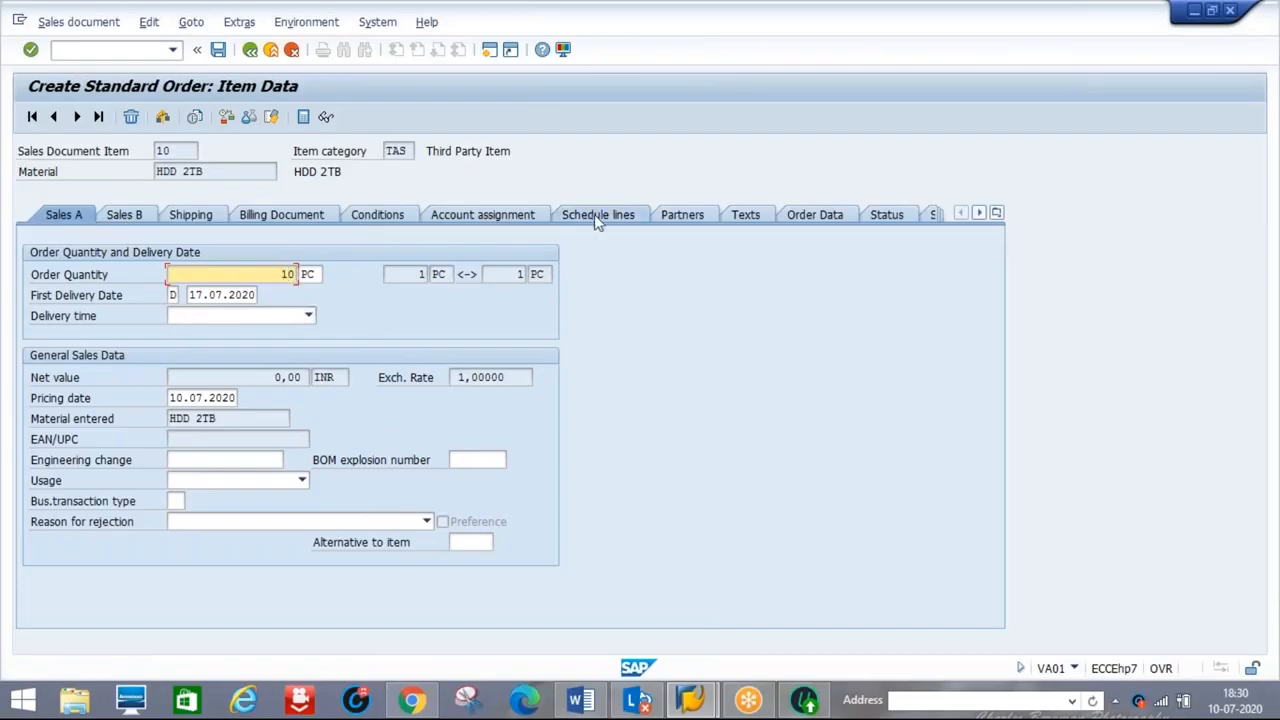
left_click(582, 703)
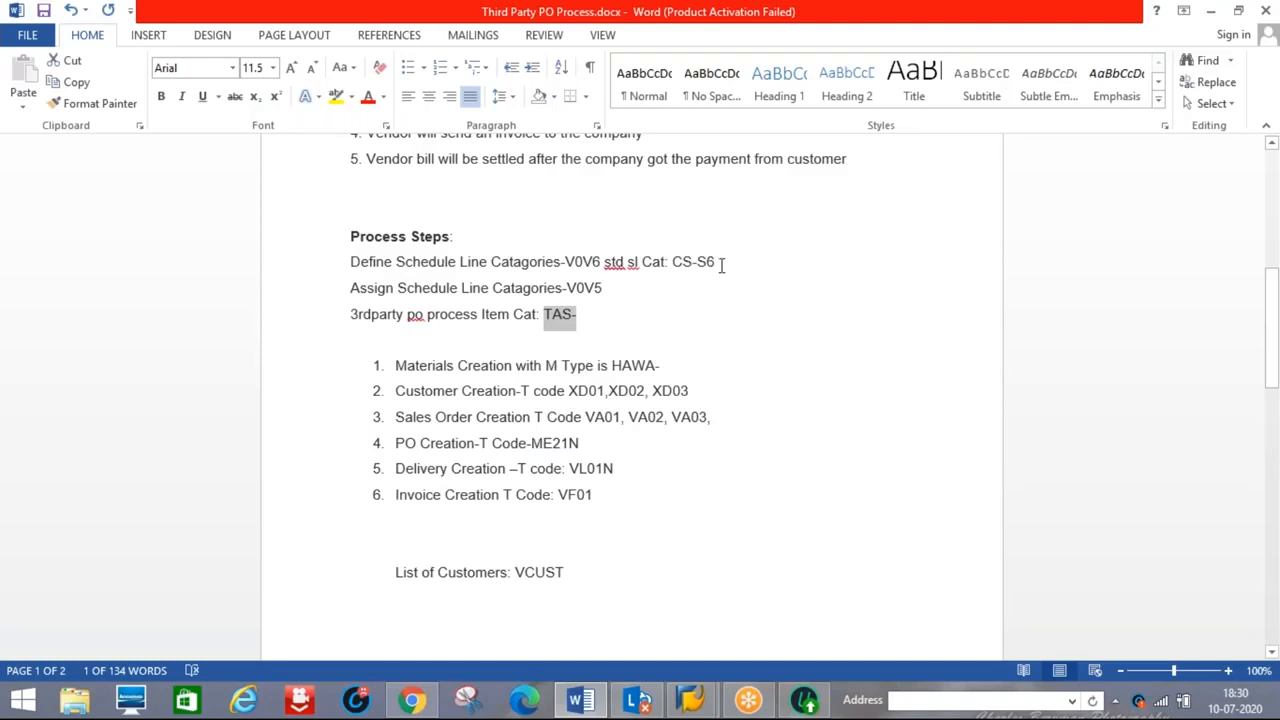
left_click(721, 265)
key("alt+Tab")
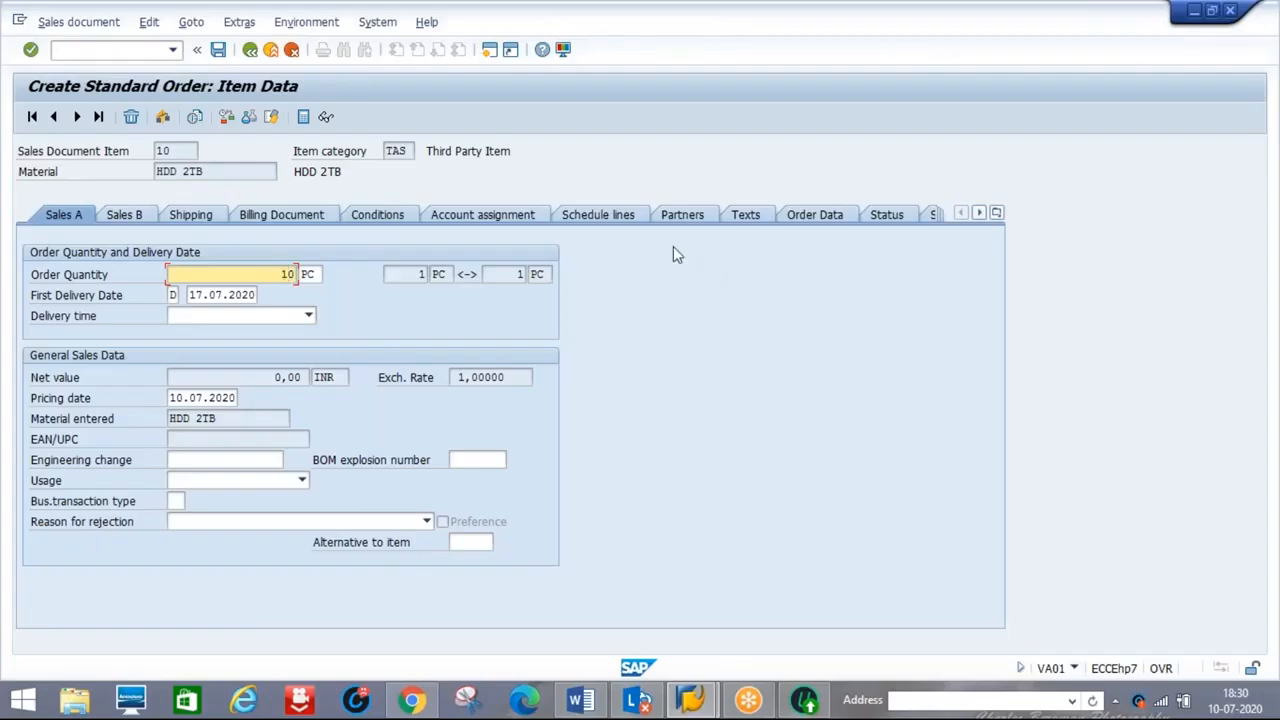
left_click(584, 220)
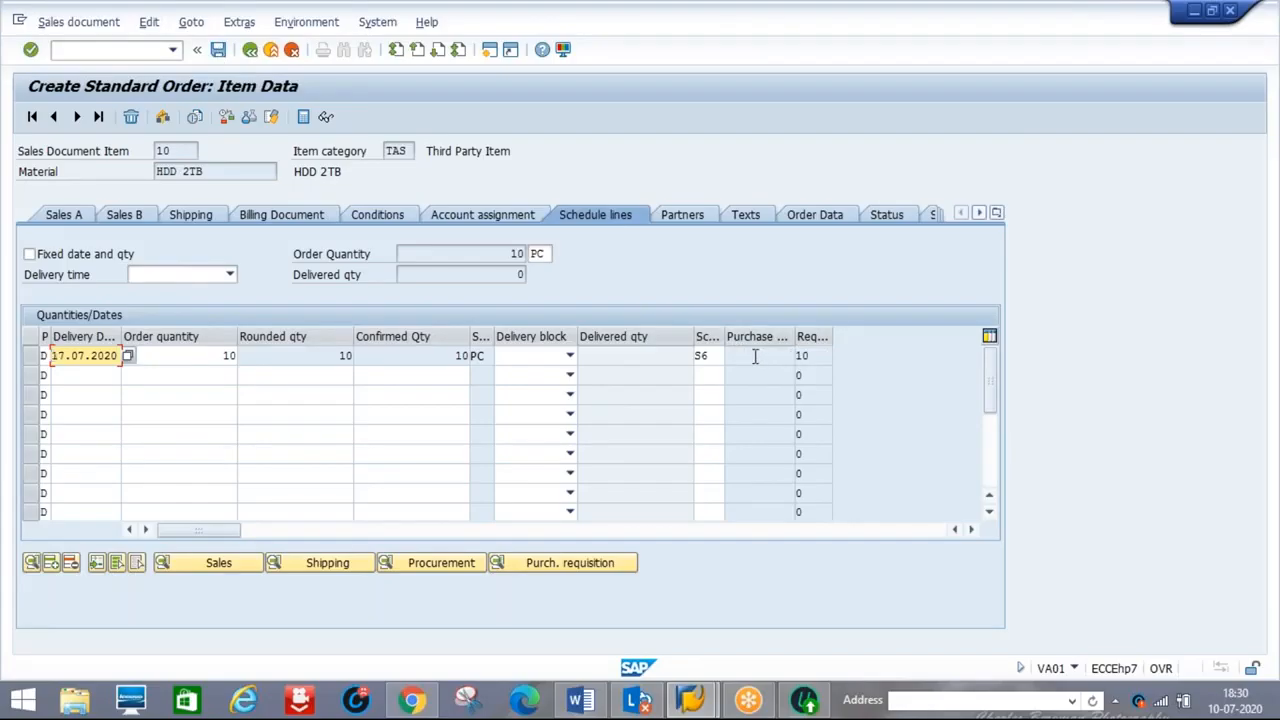
Save the third-party order as incomplete, creating standard order 15456
left_click(218, 50)
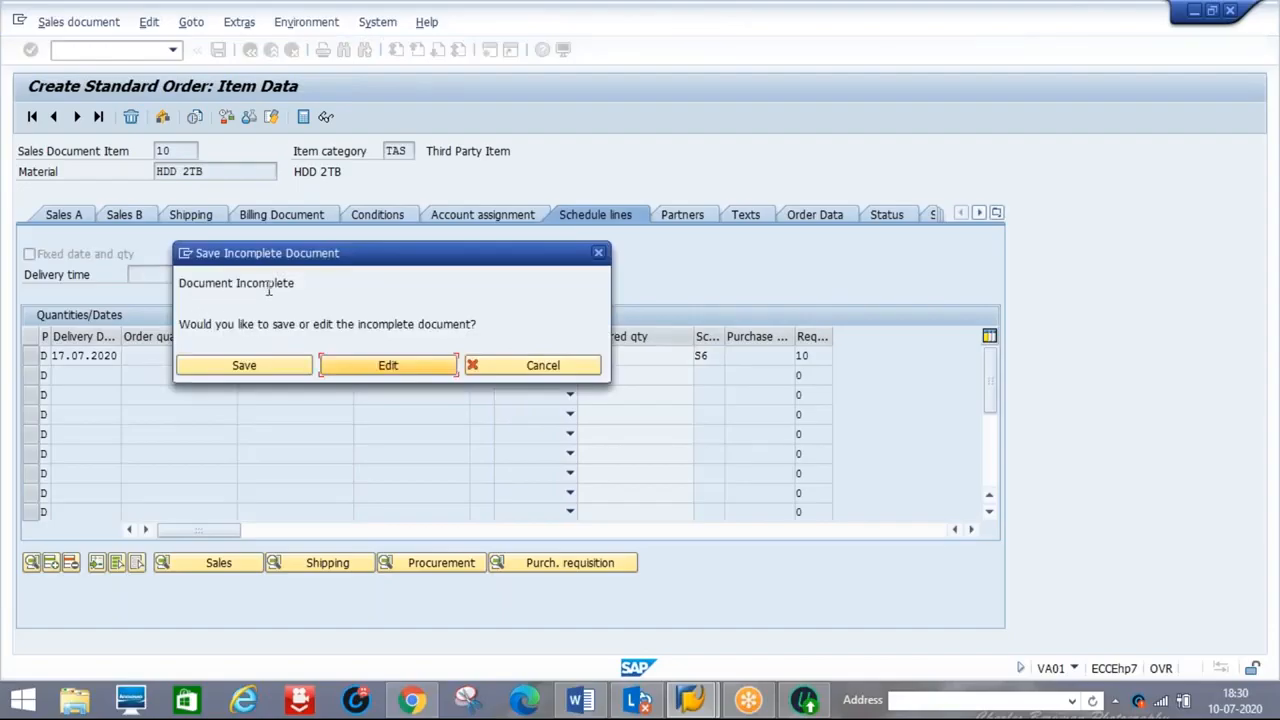
left_click(243, 366)
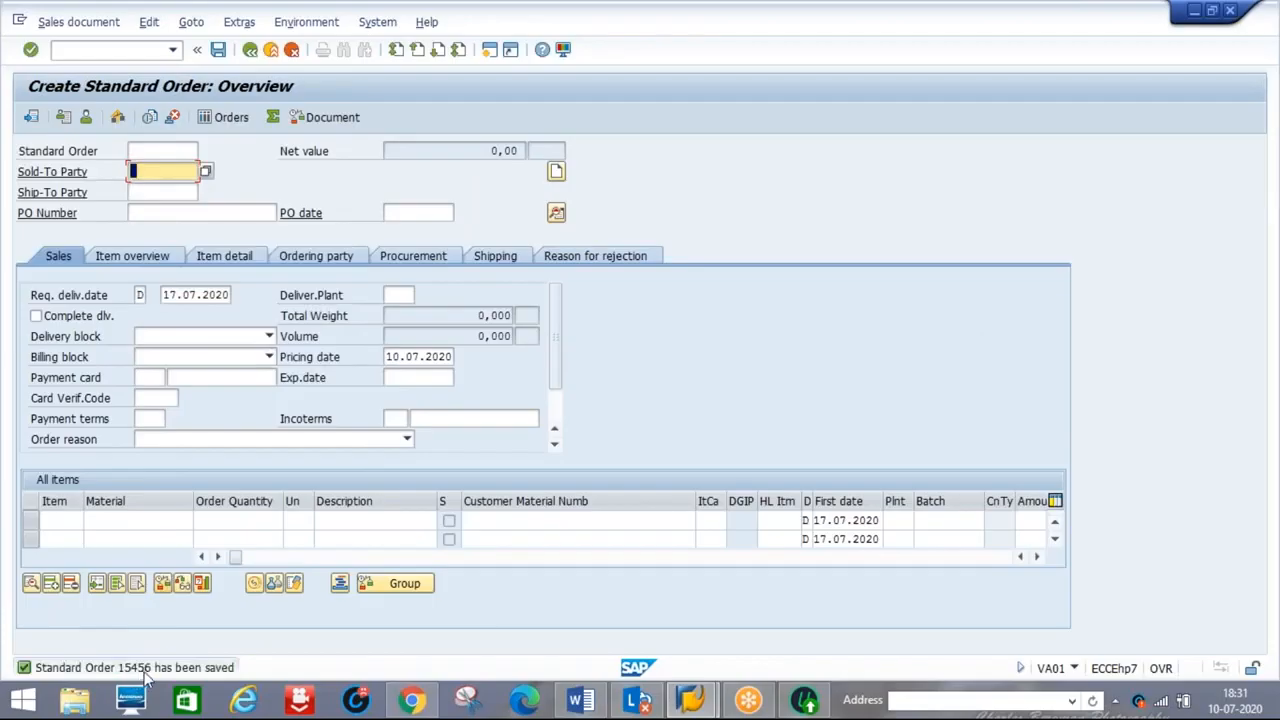
mouse_move(598, 704)
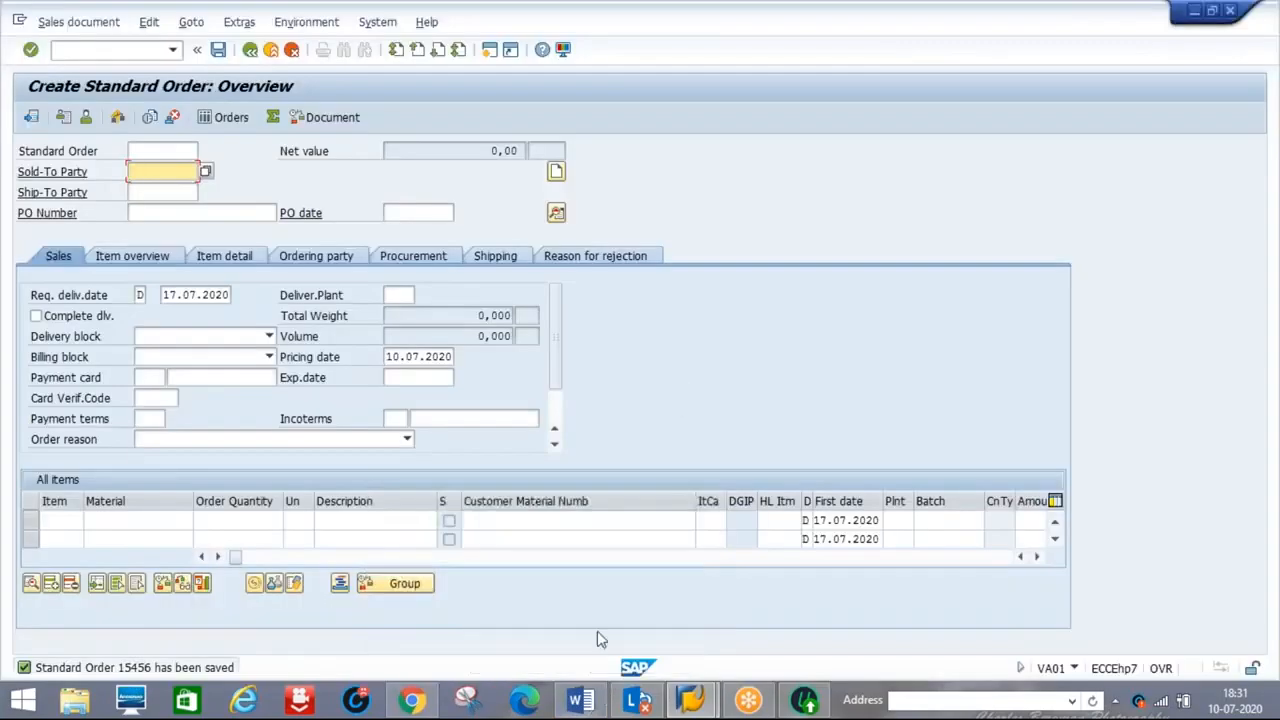
Display sales order 15456 with VA03, using the transaction code from the notes
left_click(585, 700)
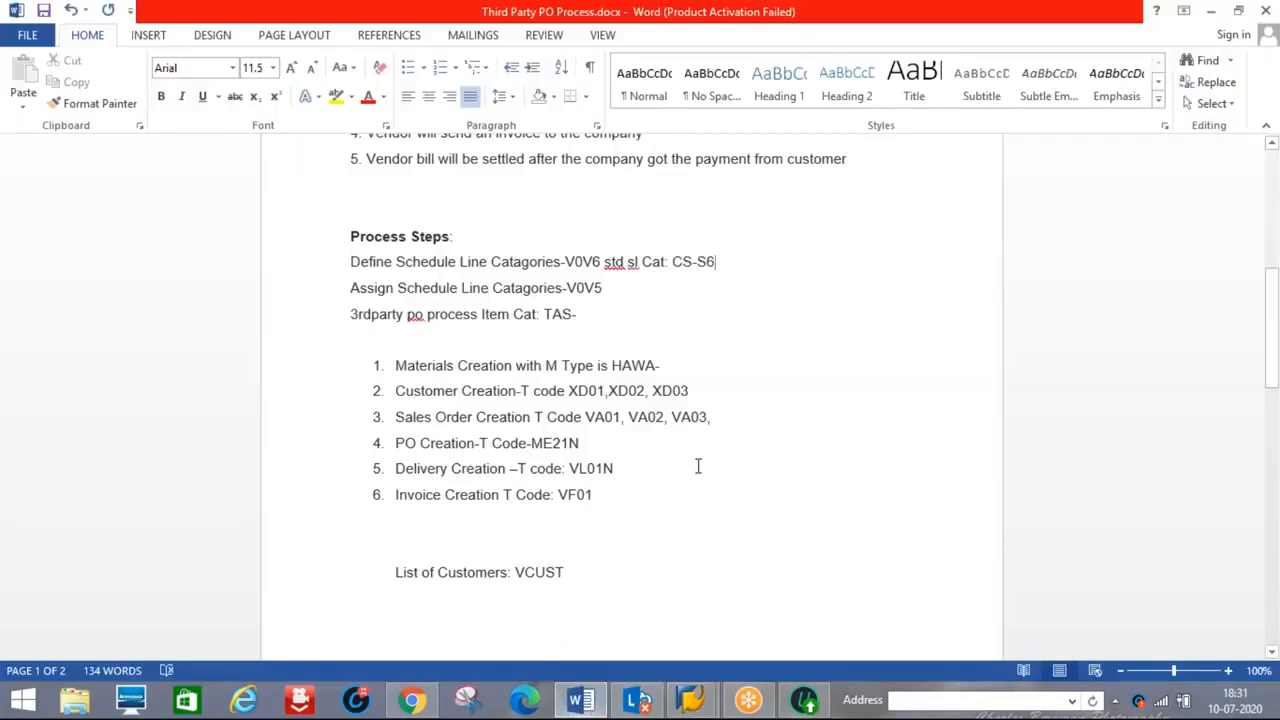
double_click(688, 416)
key("alt+Tab")
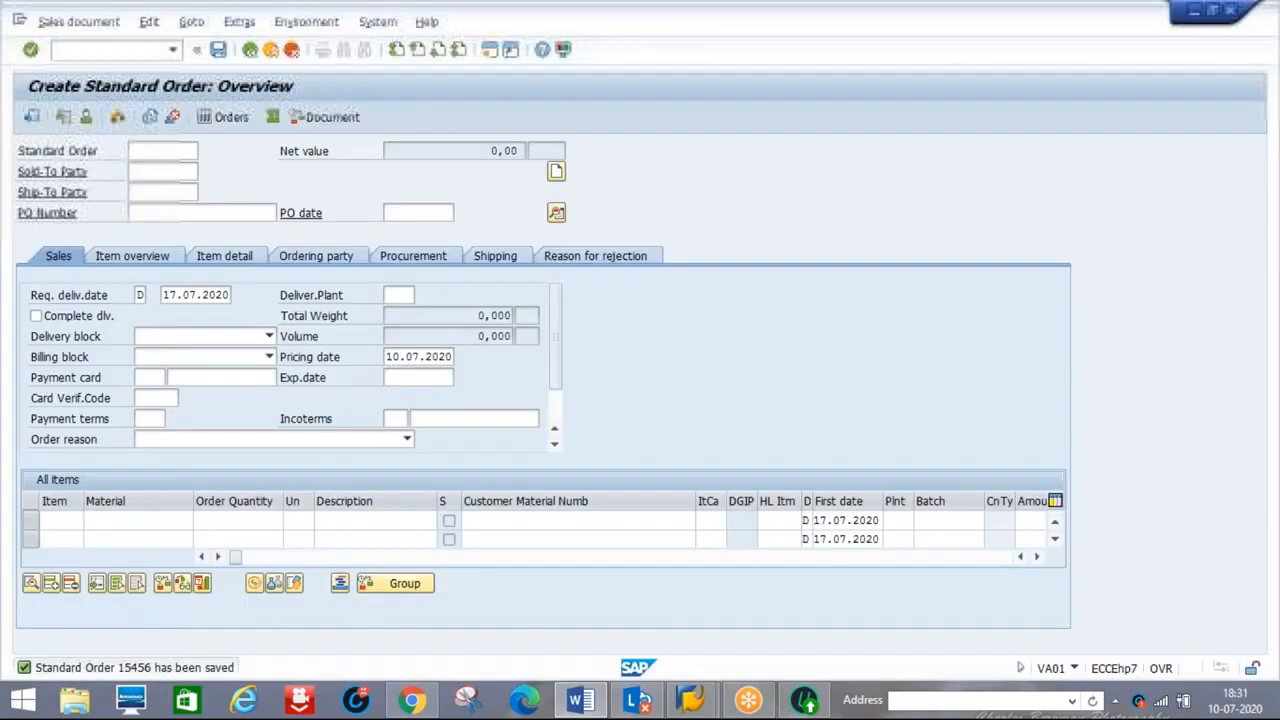
left_click(89, 55)
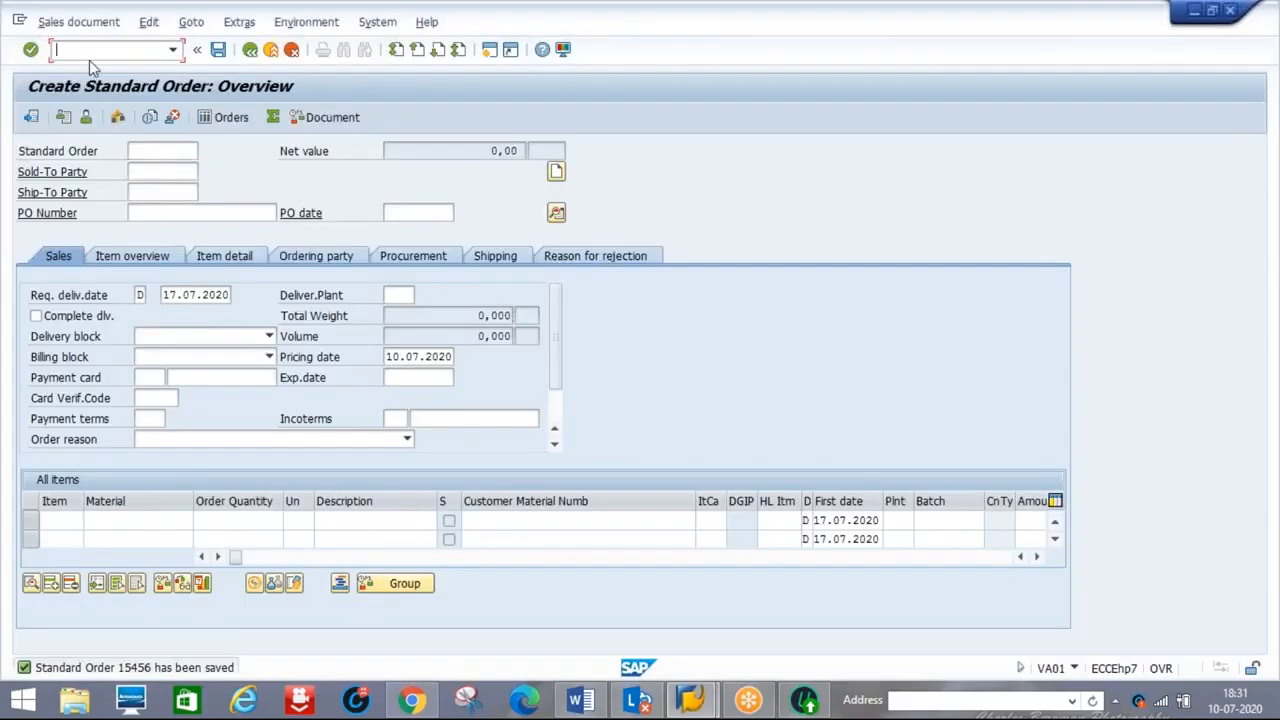
type("/NVA0")
key("Return")
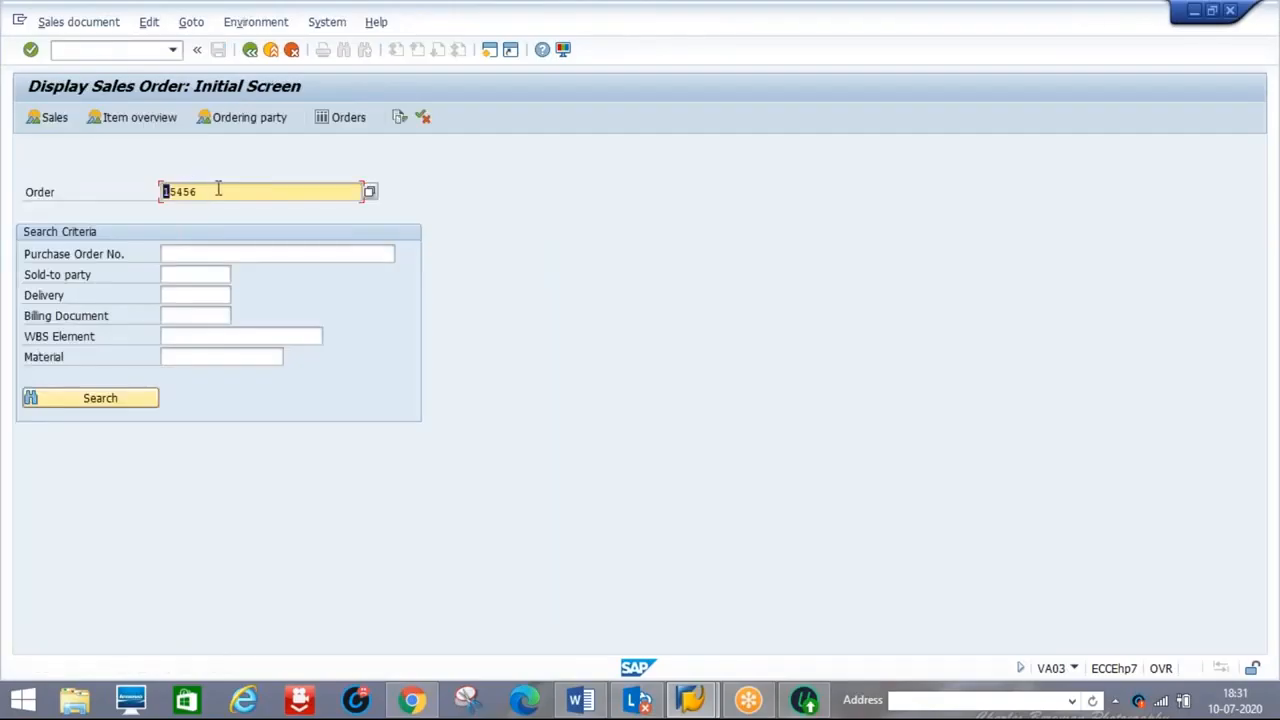
key("Return")
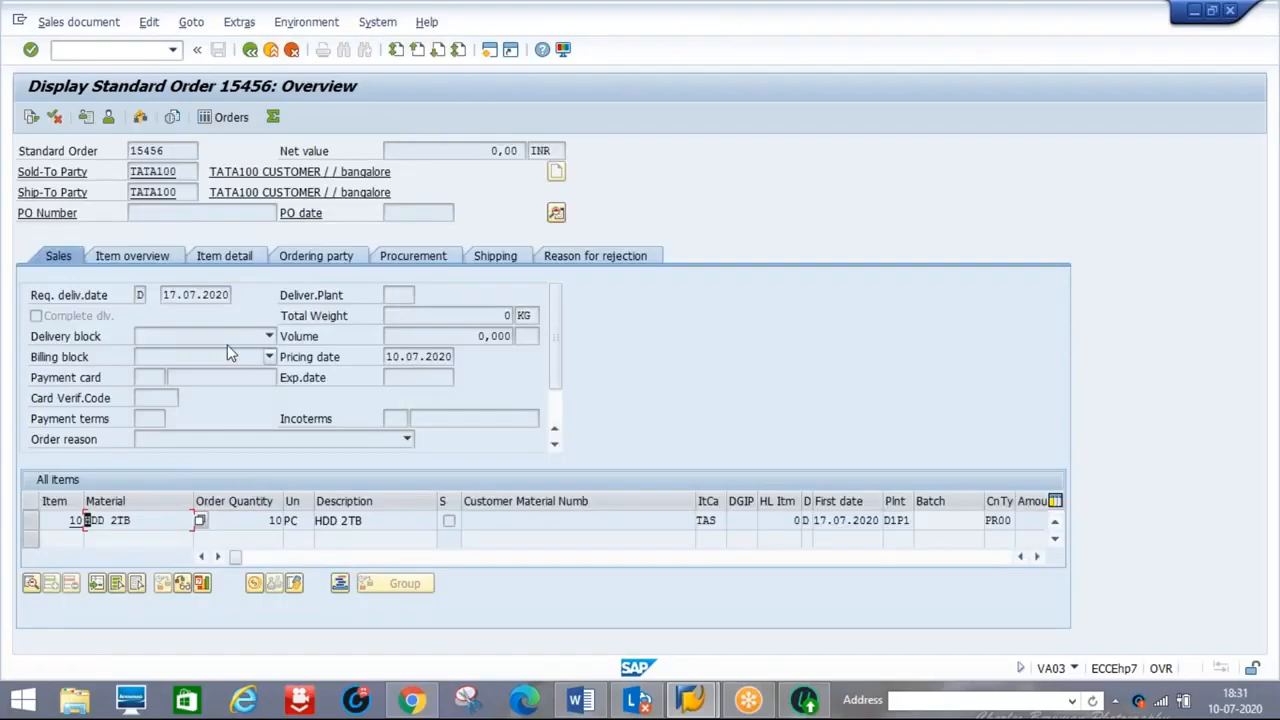
Copy purchase requisition 10017993 from item 10's schedule line
double_click(323, 519)
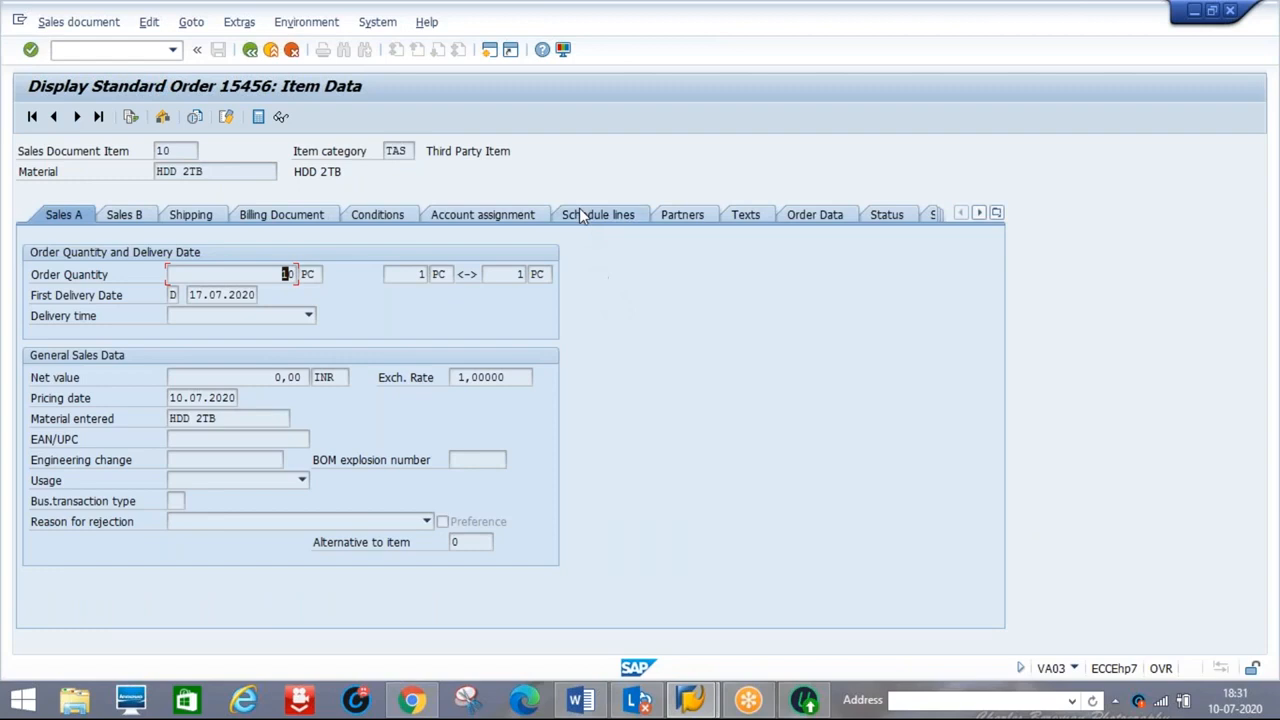
left_click(585, 216)
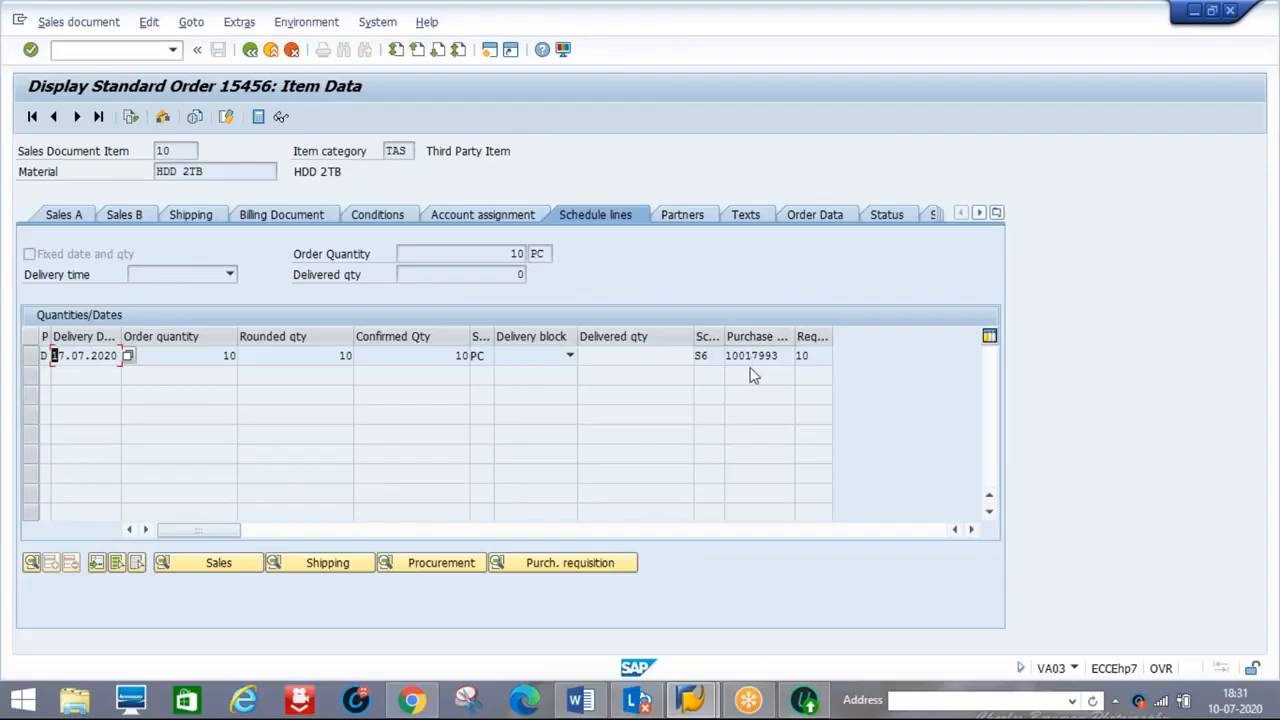
left_click_drag(729, 357, 786, 356)
key("ctrl+c")
left_click(786, 356)
Paste requisition 10017993 on a new line below the Word process list
key("alt+Tab")
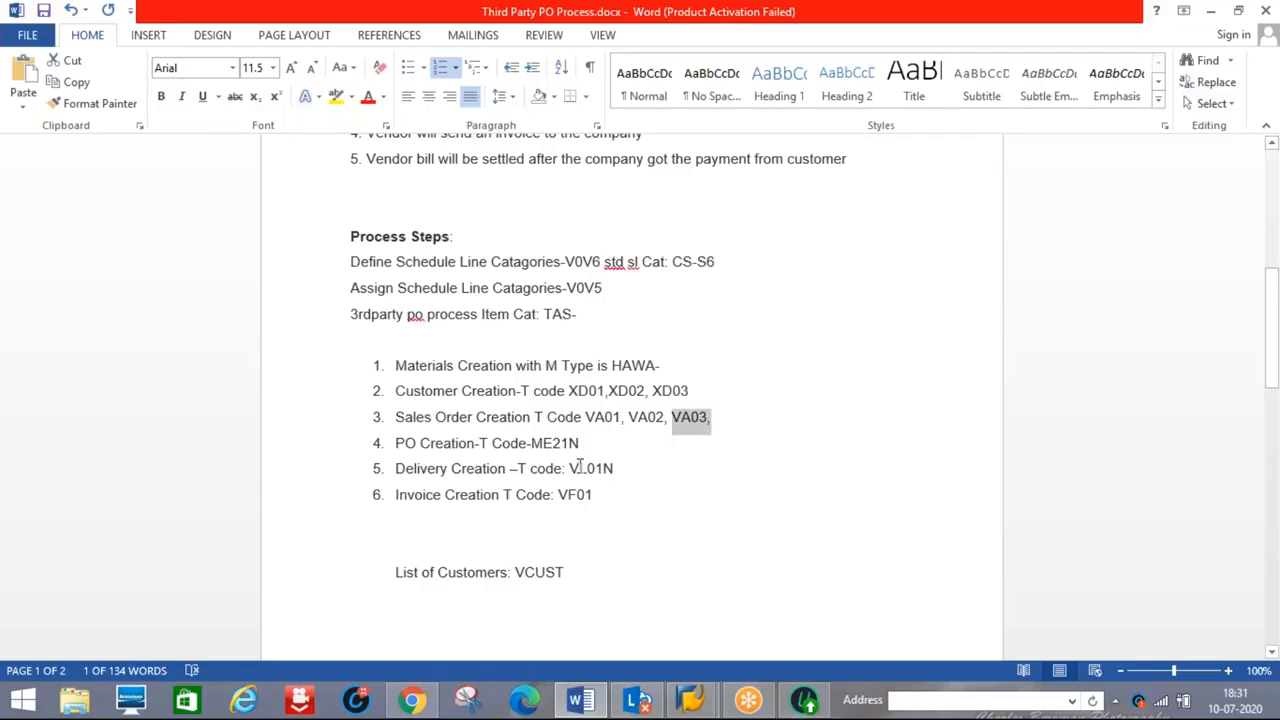
left_click(600, 437)
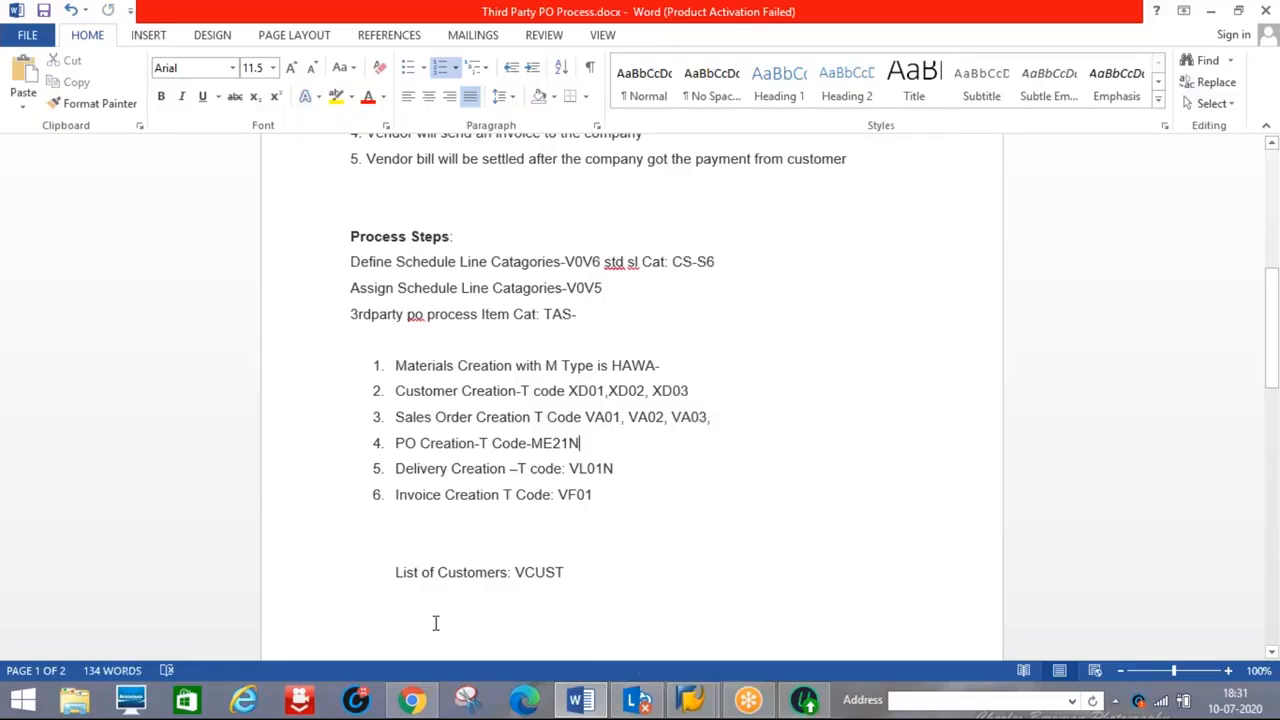
left_click(406, 620)
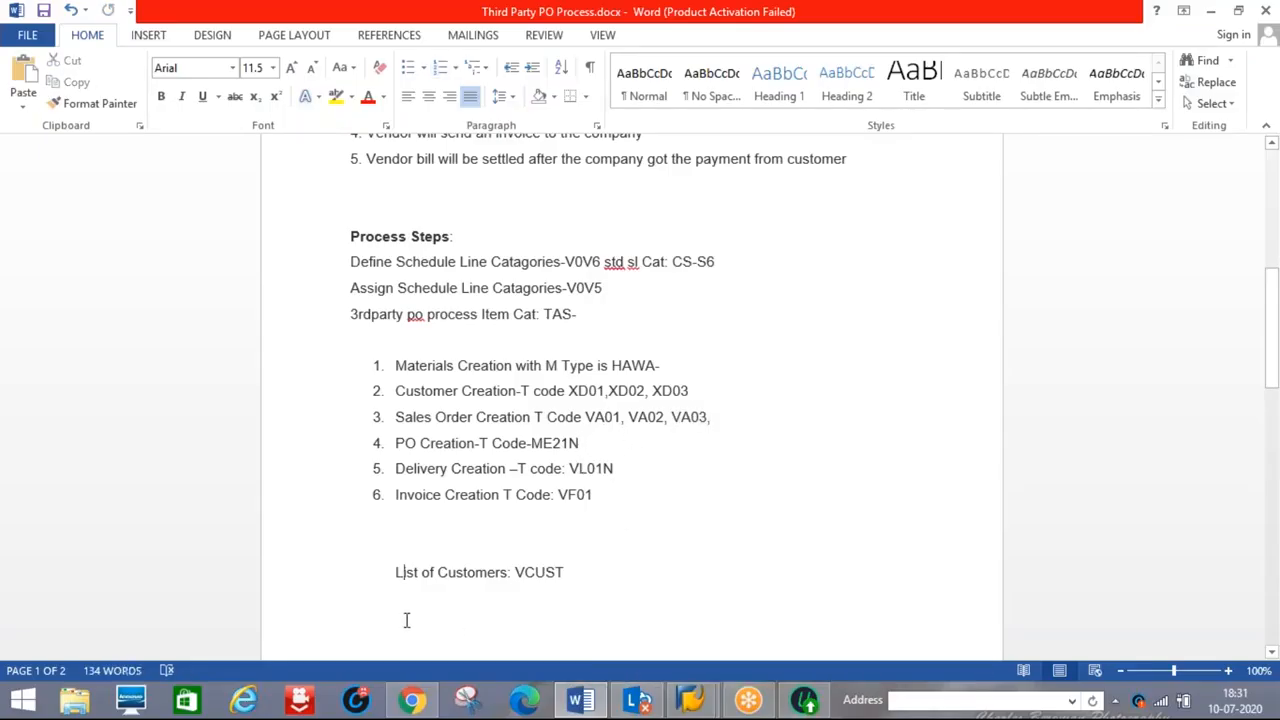
left_click(617, 490)
key("Return")
key("Return")
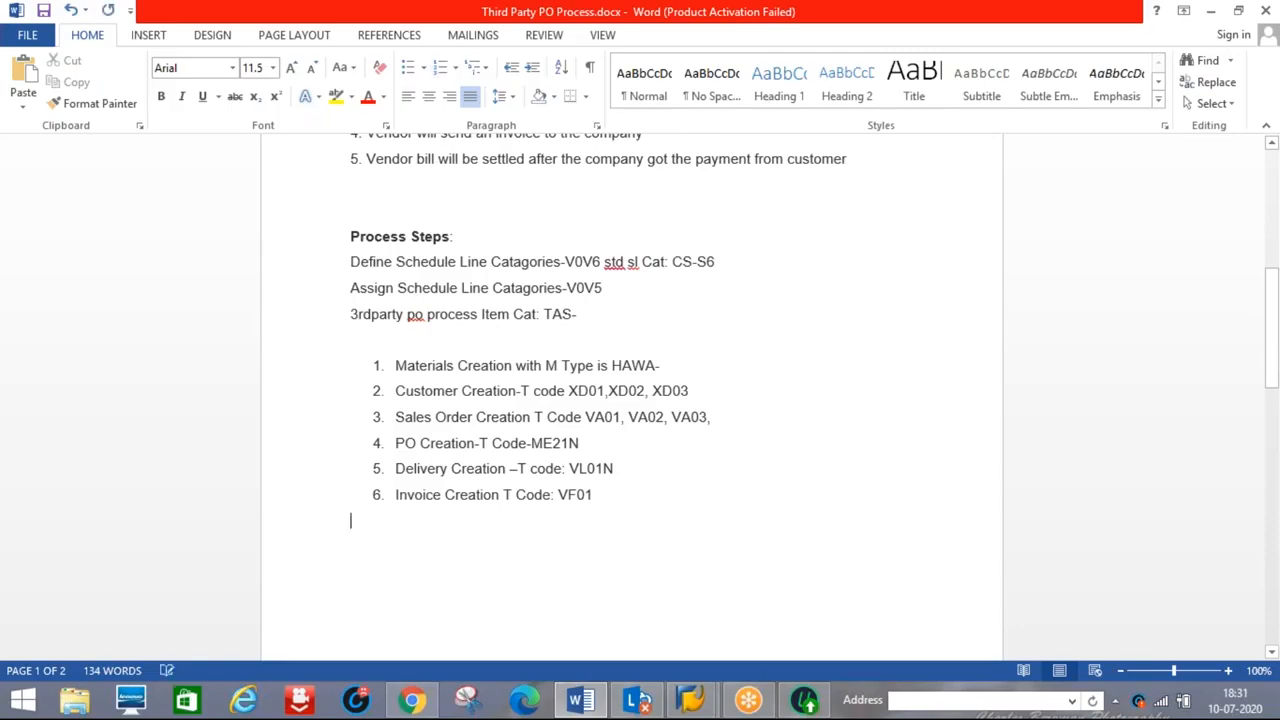
key("ctrl+v")
key("Return")
key("Return")
key("alt+Tab")
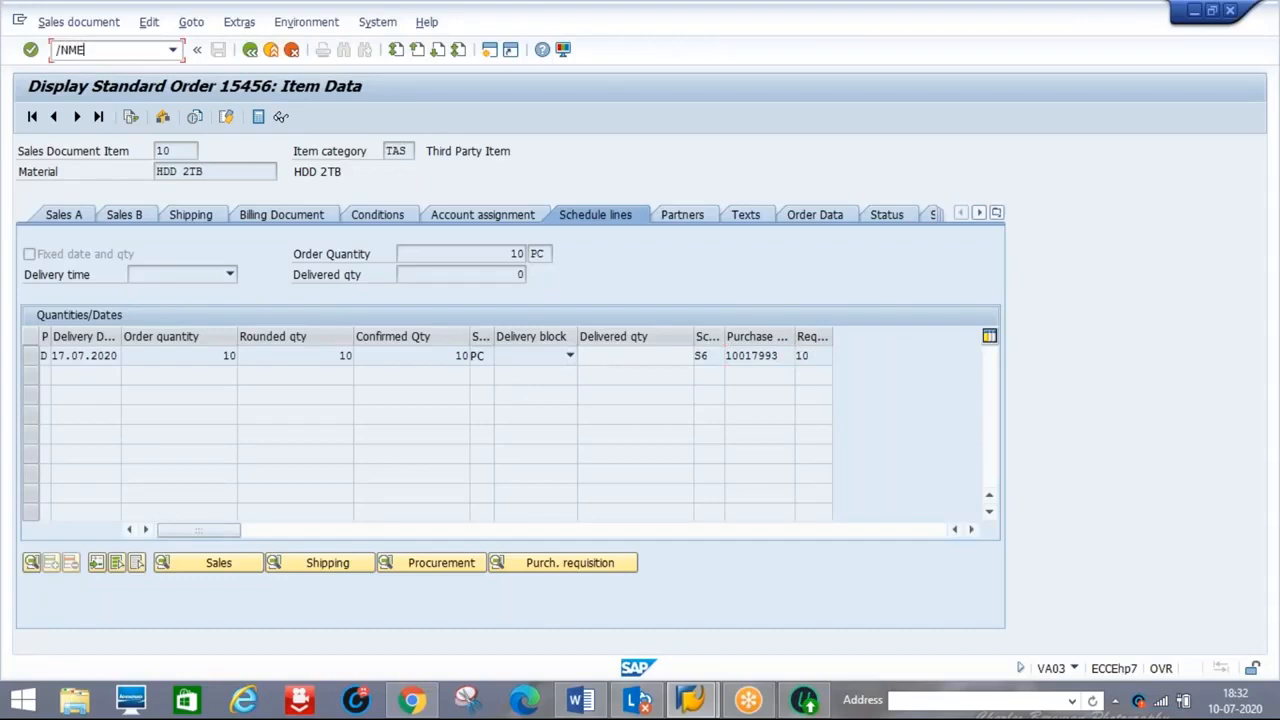
Load purchase requisition 10017993 into a new purchase order's first item
key("Return")
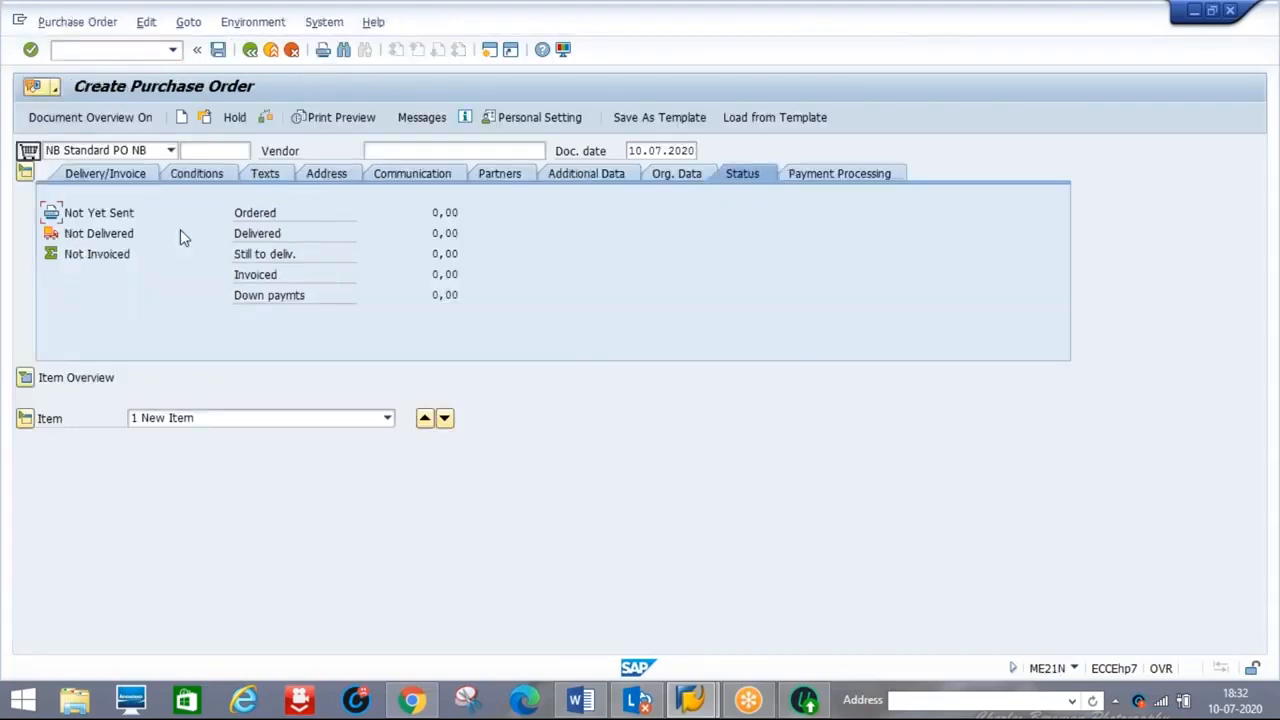
left_click(24, 379)
left_click(185, 400)
key("Tab")
key("Tab")
key("Tab")
key("Tab")
key("Tab")
key("Tab")
key("Tab")
key("Tab")
key("Tab")
key("Tab")
key("Tab")
key("Tab")
key("Tab")
key("Tab")
key("Tab")
key("Tab")
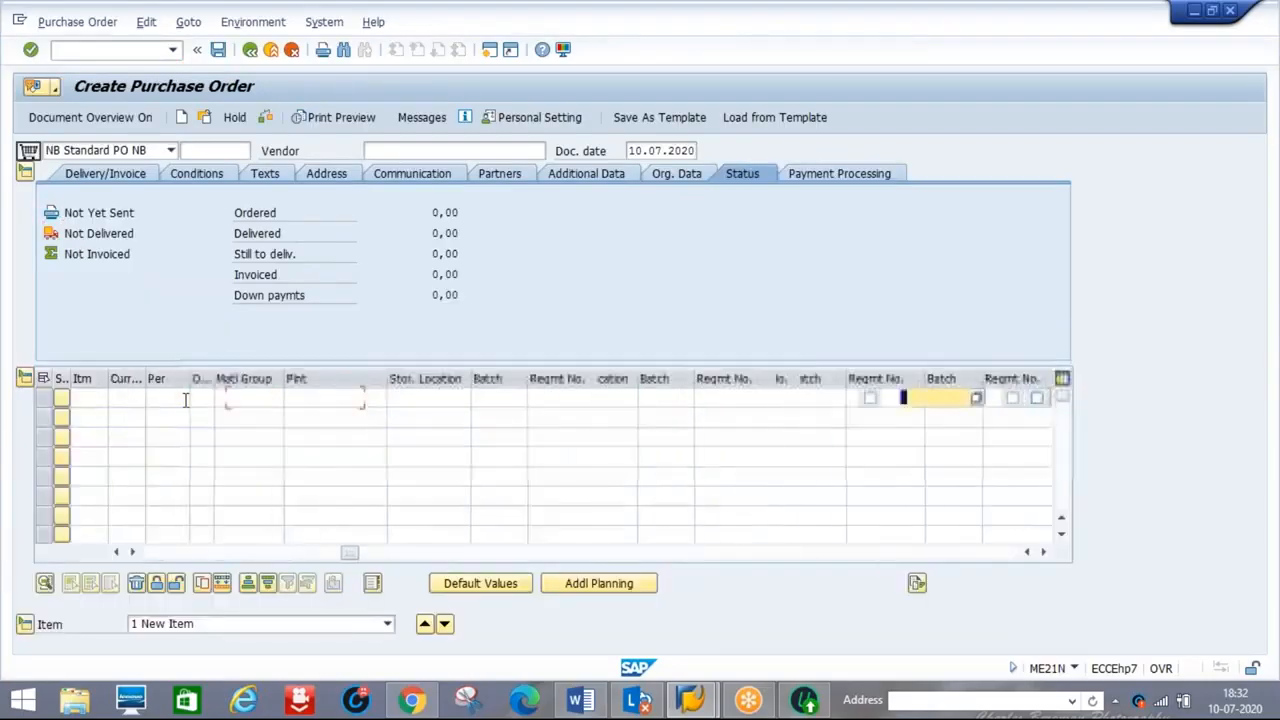
key("Tab")
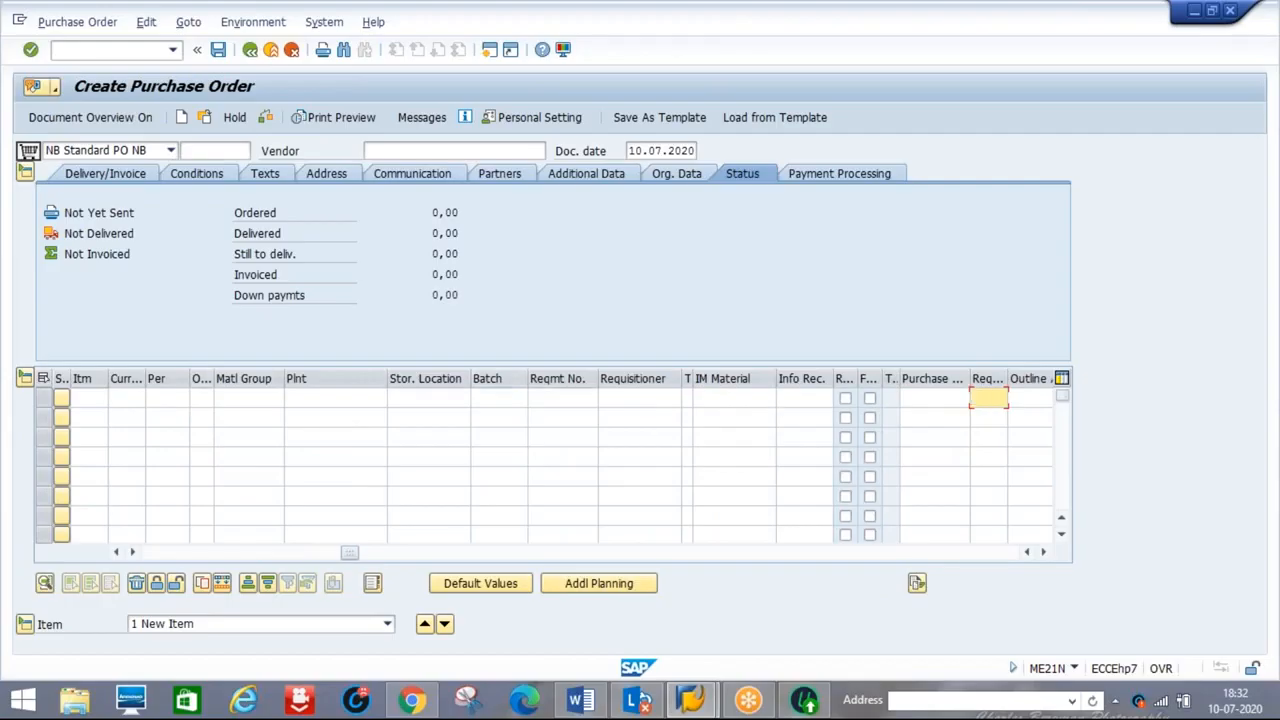
left_click(916, 397)
key("ctrl+v")
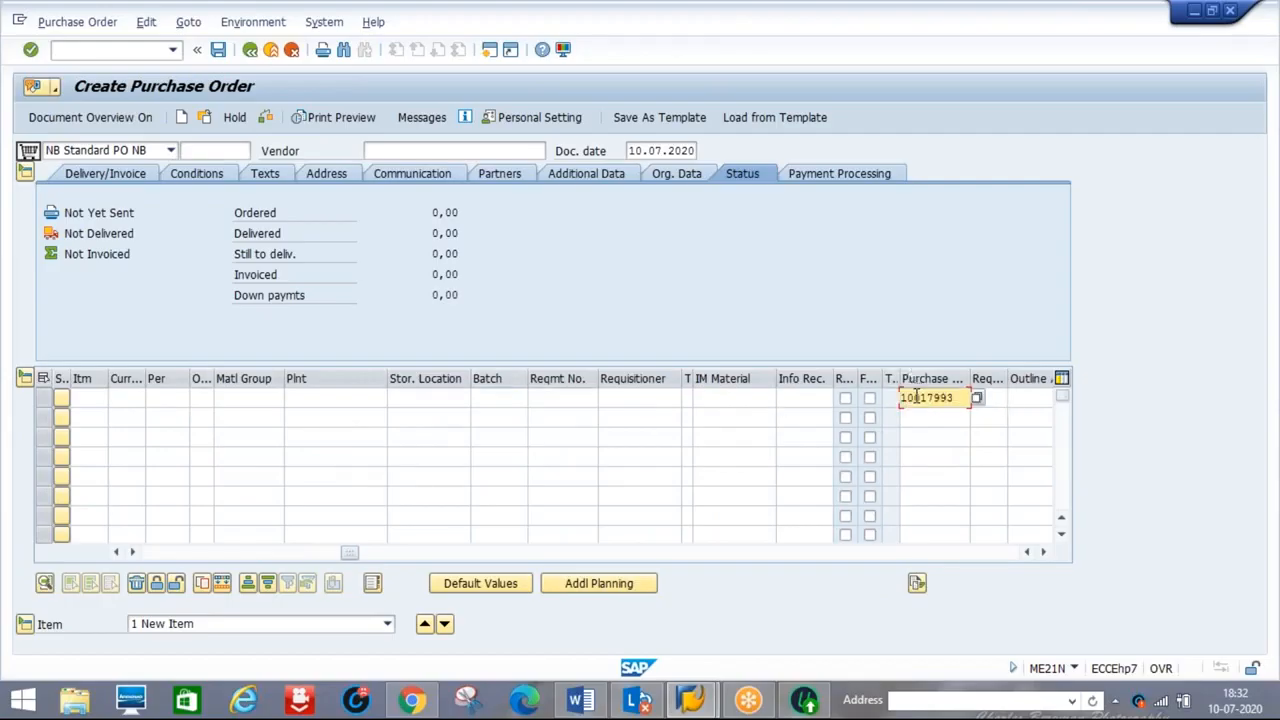
key("Return")
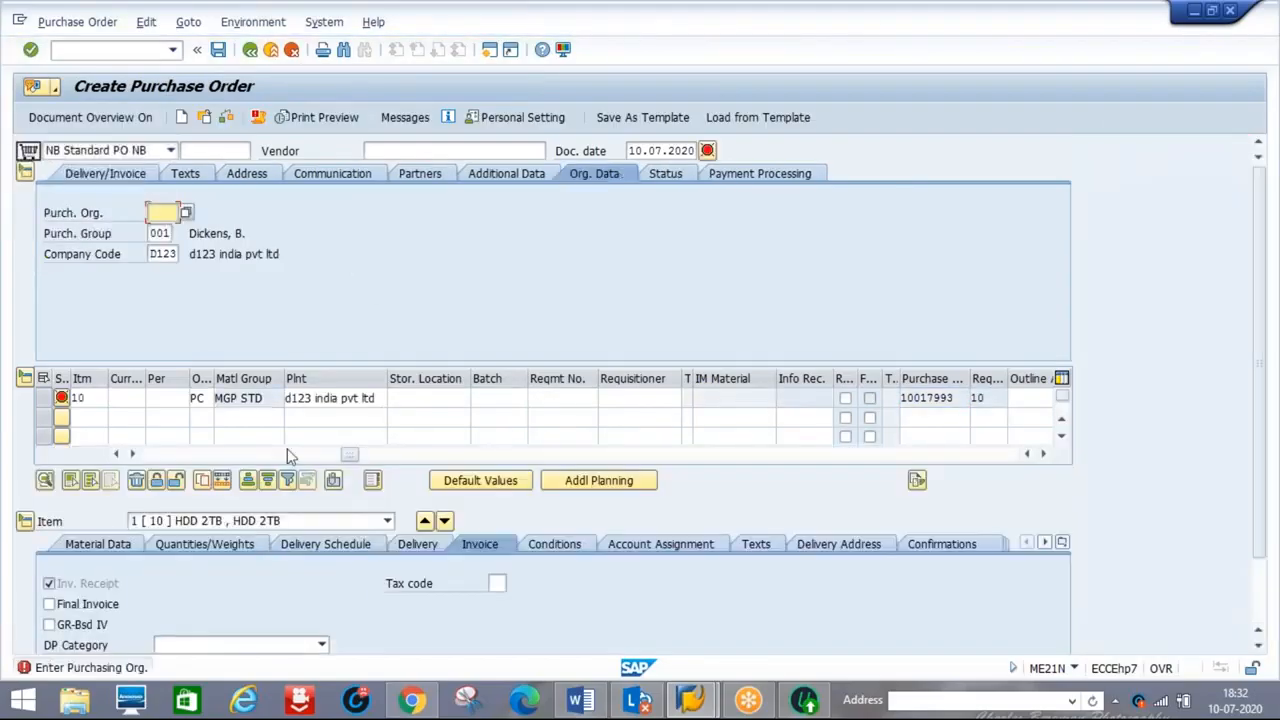
Set item 10's item category to S (Third-party)
left_click(154, 453)
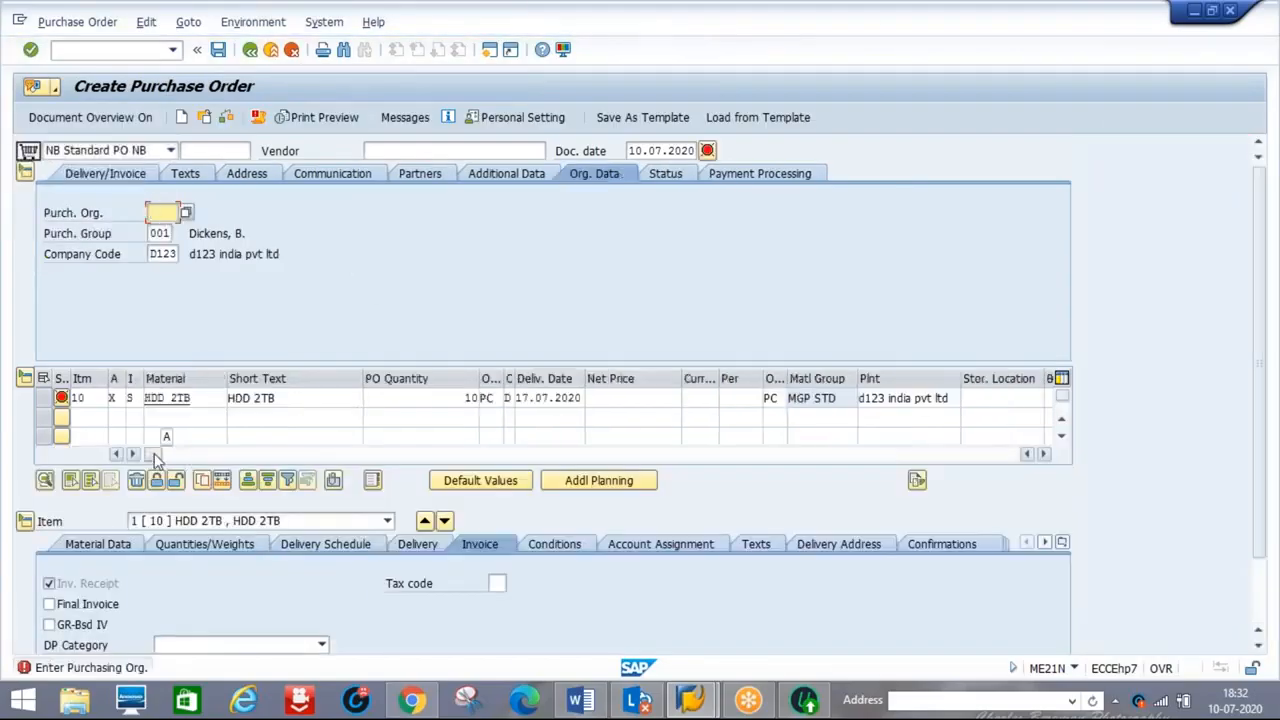
left_click(140, 397)
key("F4")
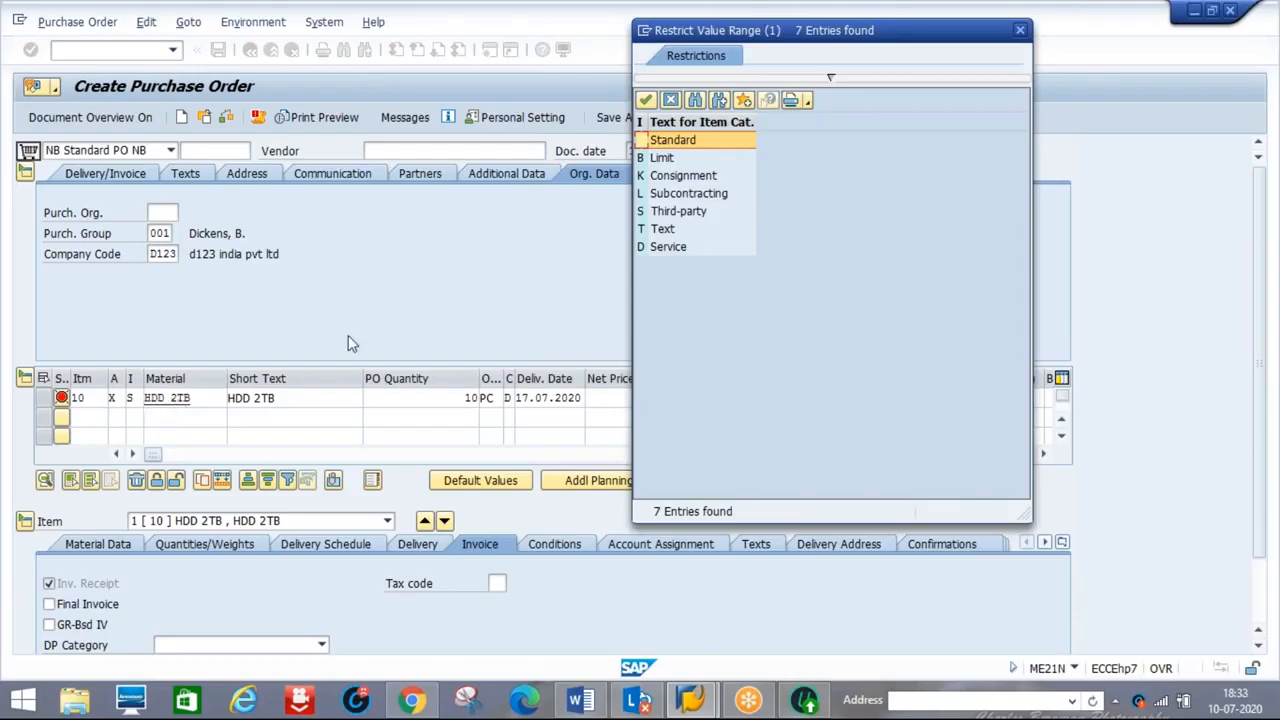
double_click(680, 218)
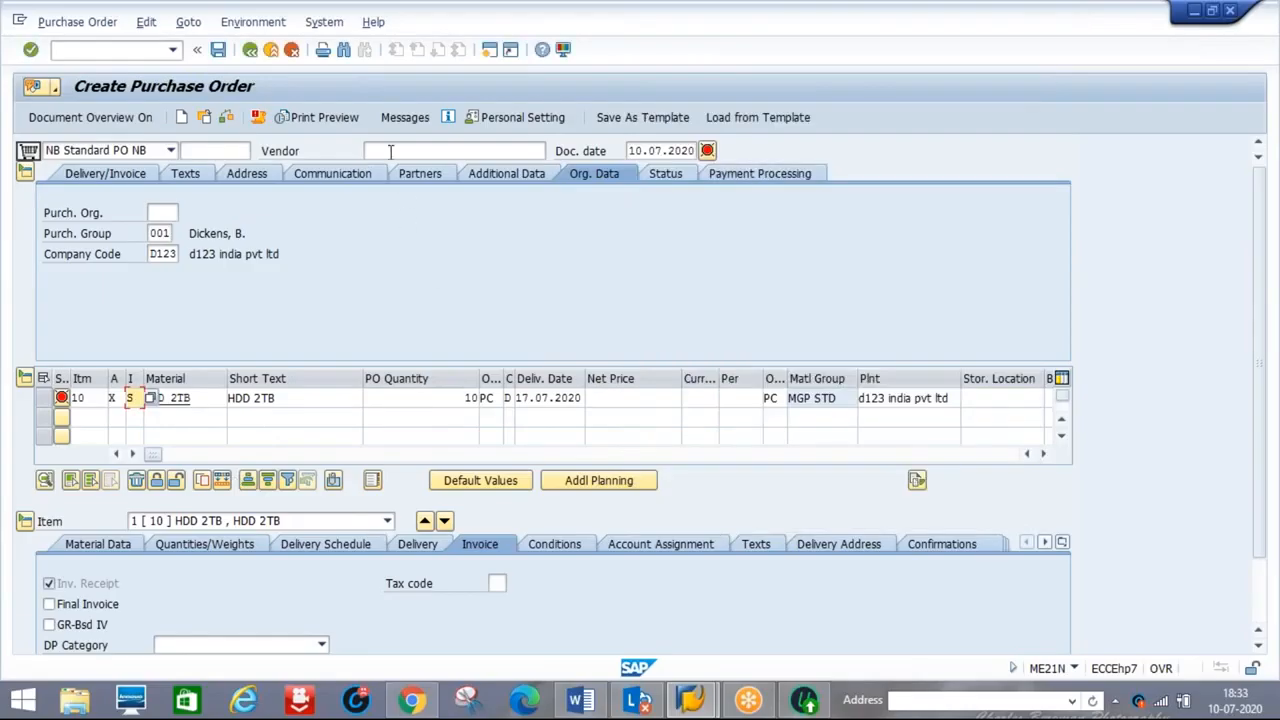
Enter vendor D123 and purchasing organization D123
left_click(390, 151)
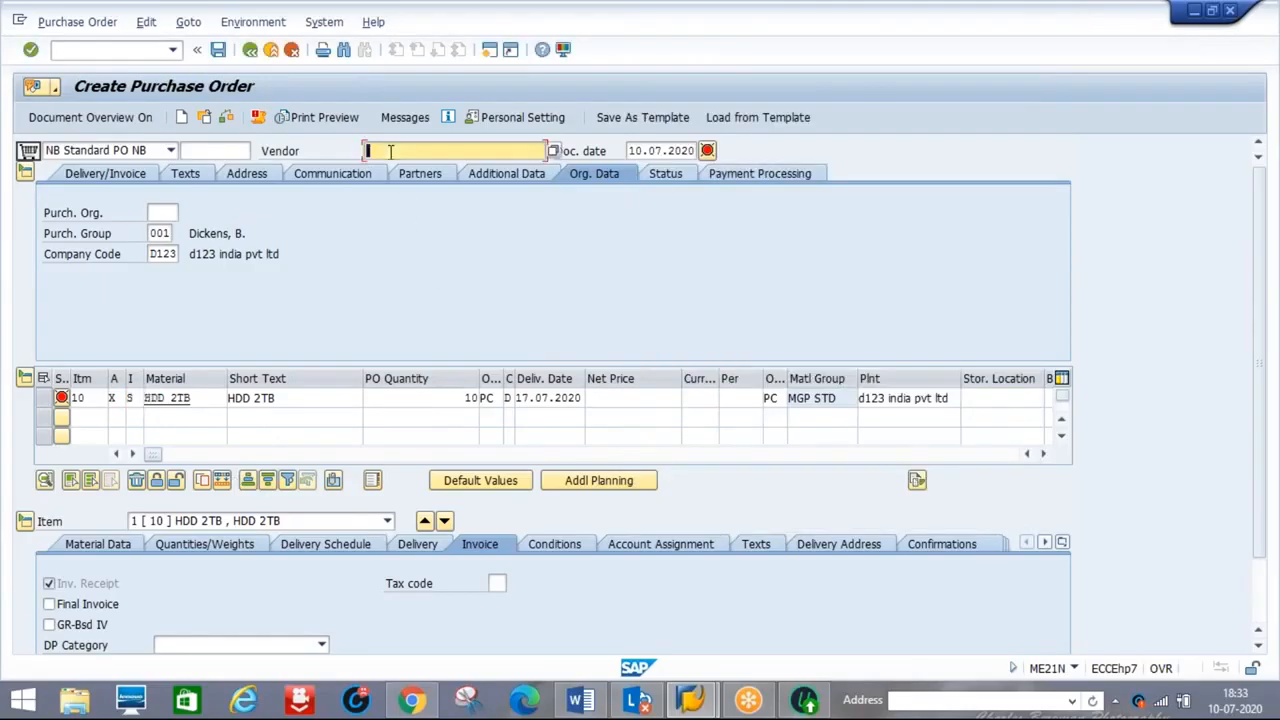
type("D123")
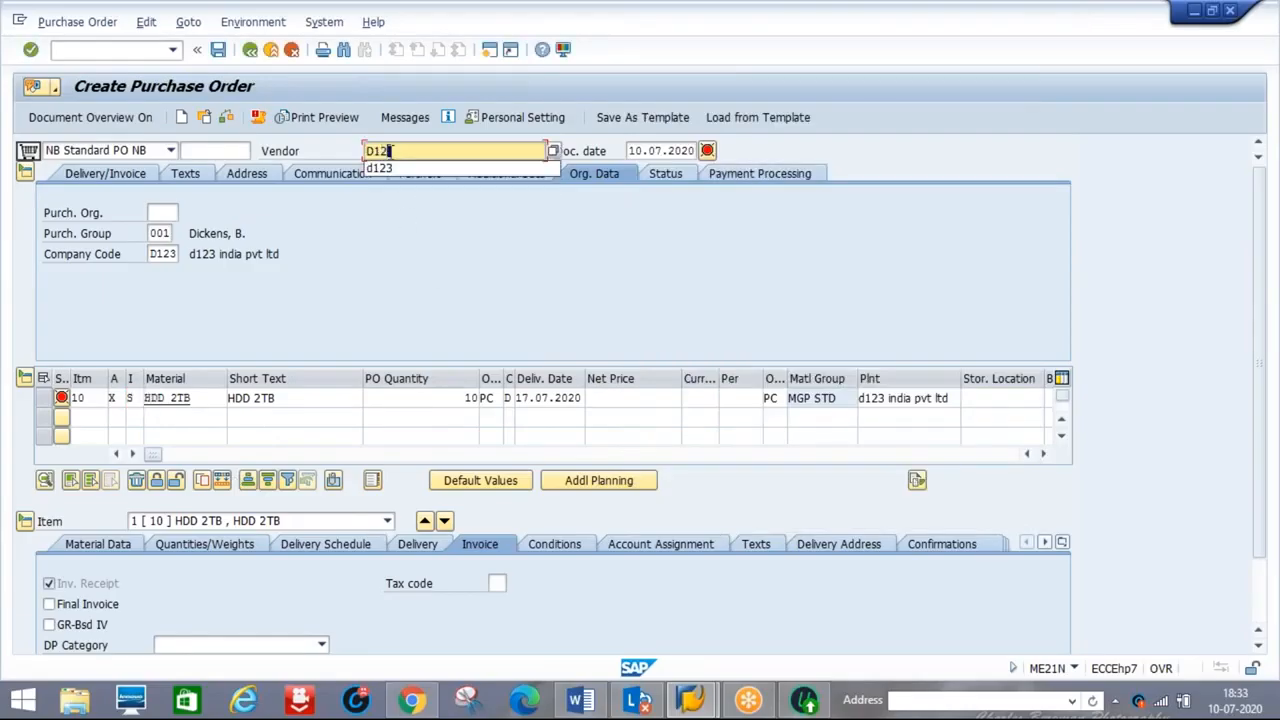
left_click(165, 212)
type("D123")
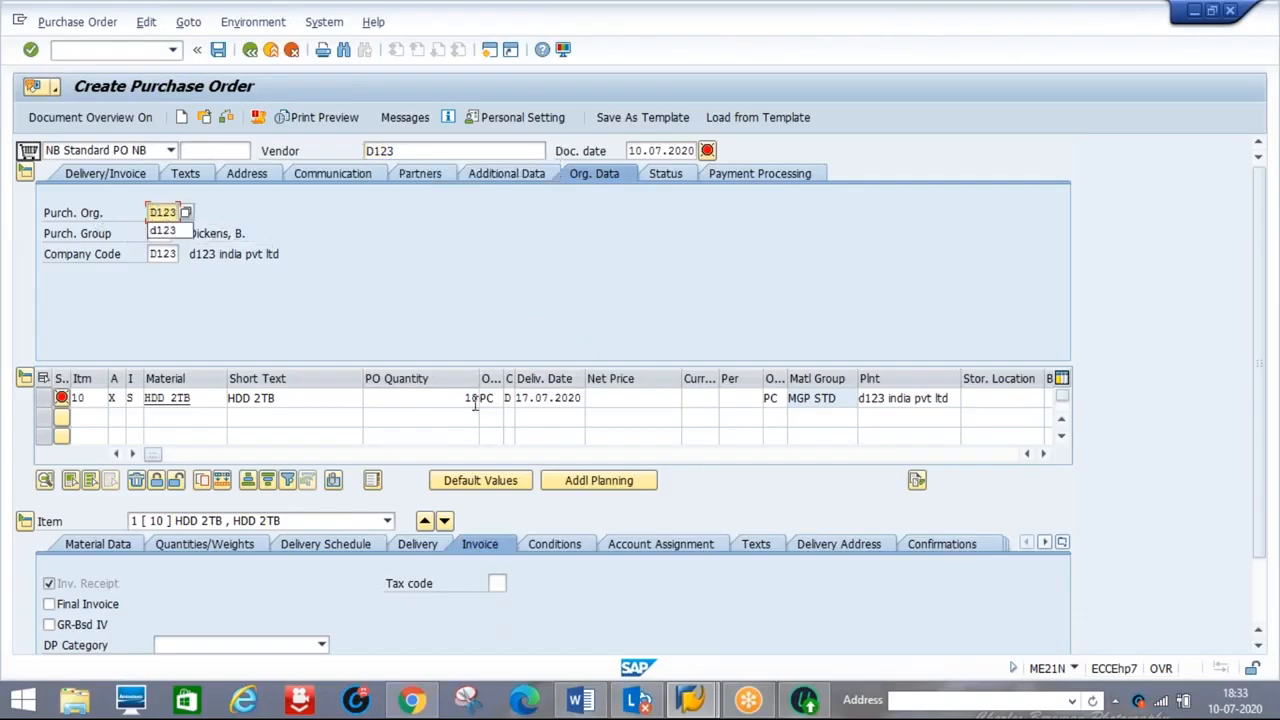
Give item 10 a net price of 3000 in currency INR
left_click(606, 398)
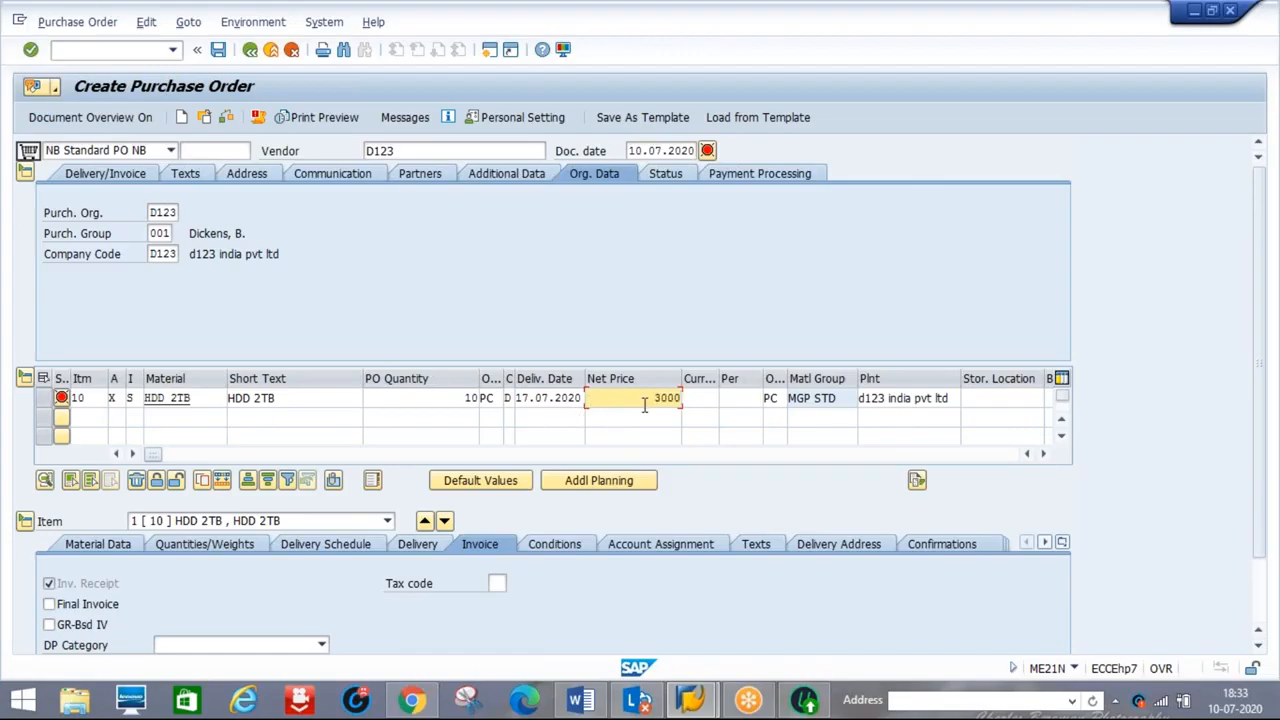
left_click_drag(1261, 372, 1256, 482)
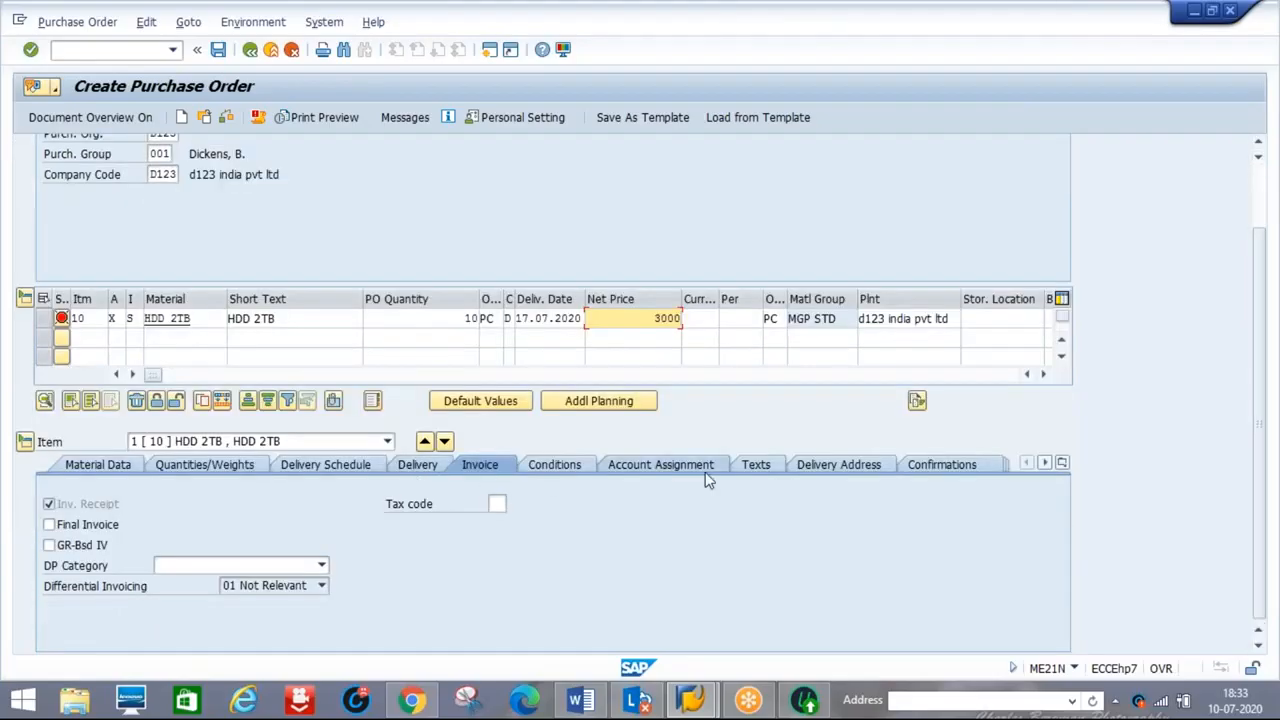
key("Return")
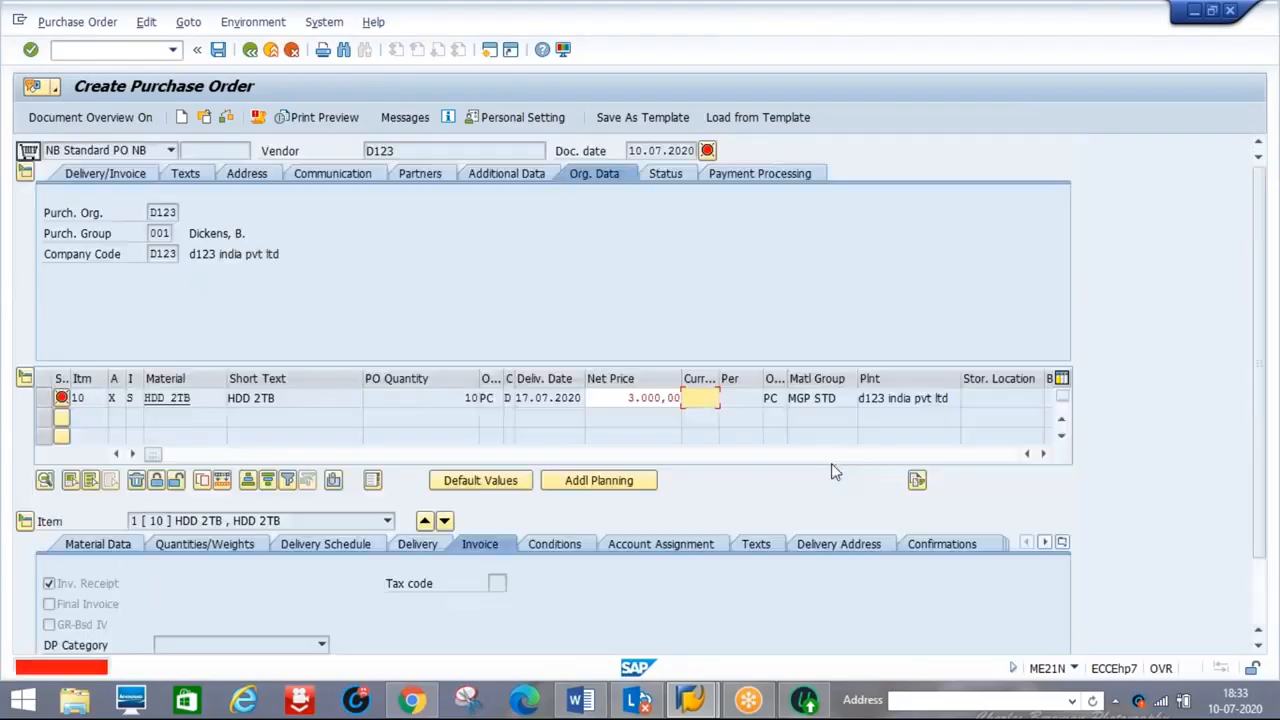
type("INR")
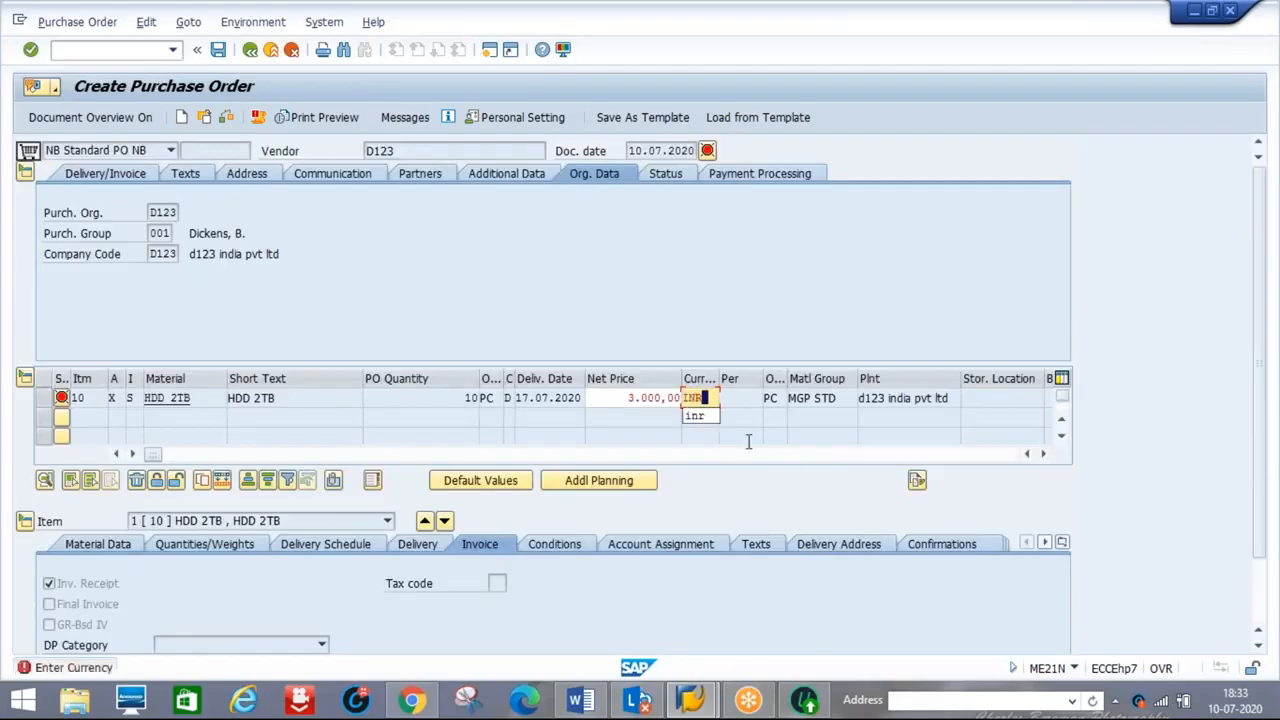
key("Return")
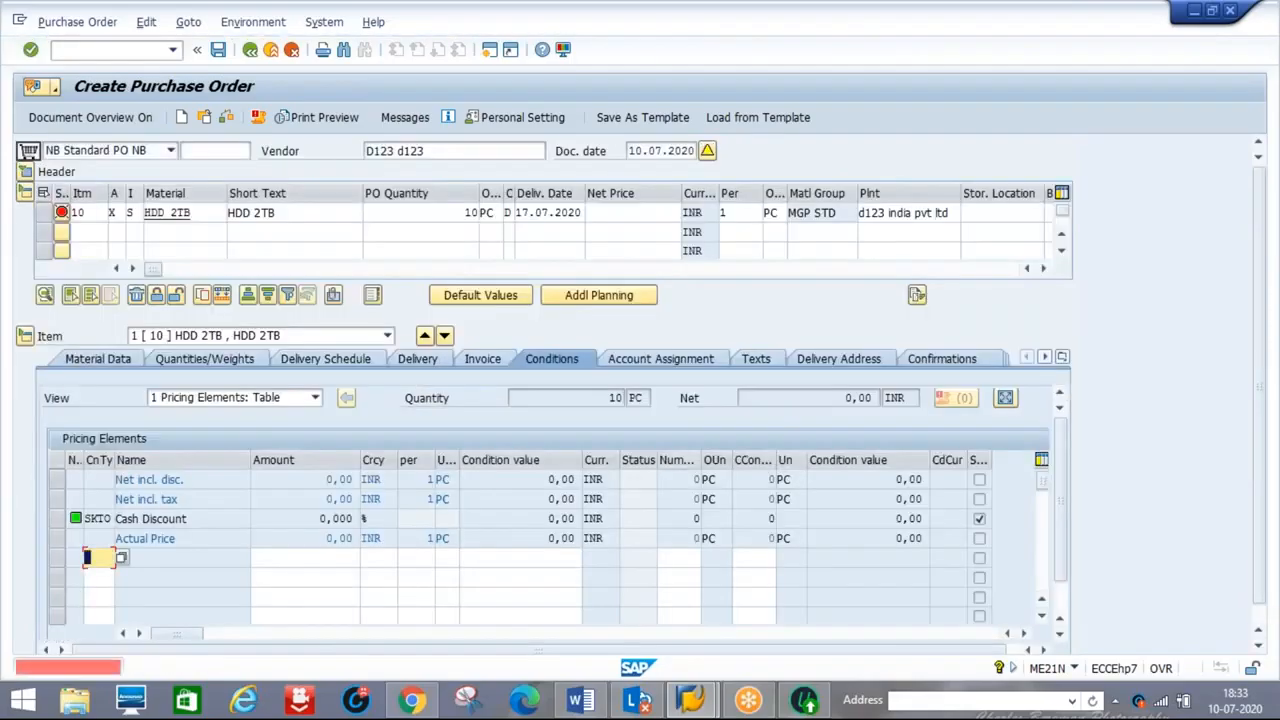
Add pricing condition PB00 with an amount of 3000
type("PB00")
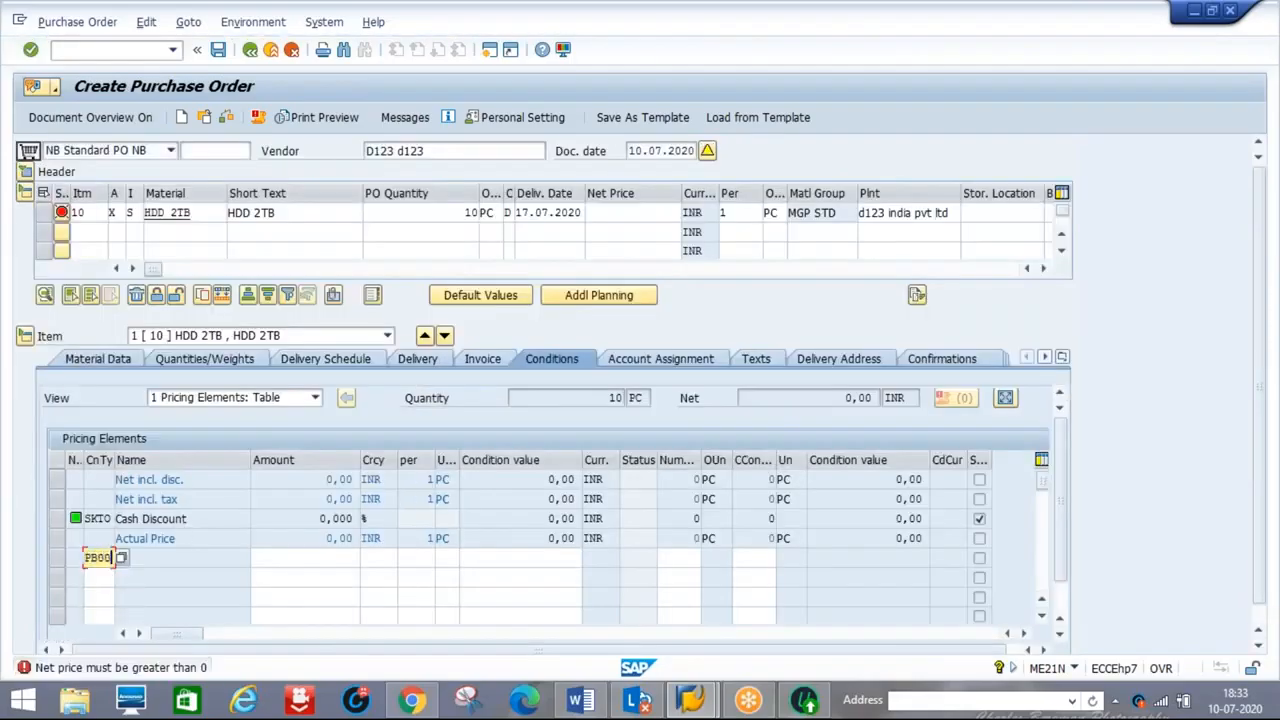
key("Tab")
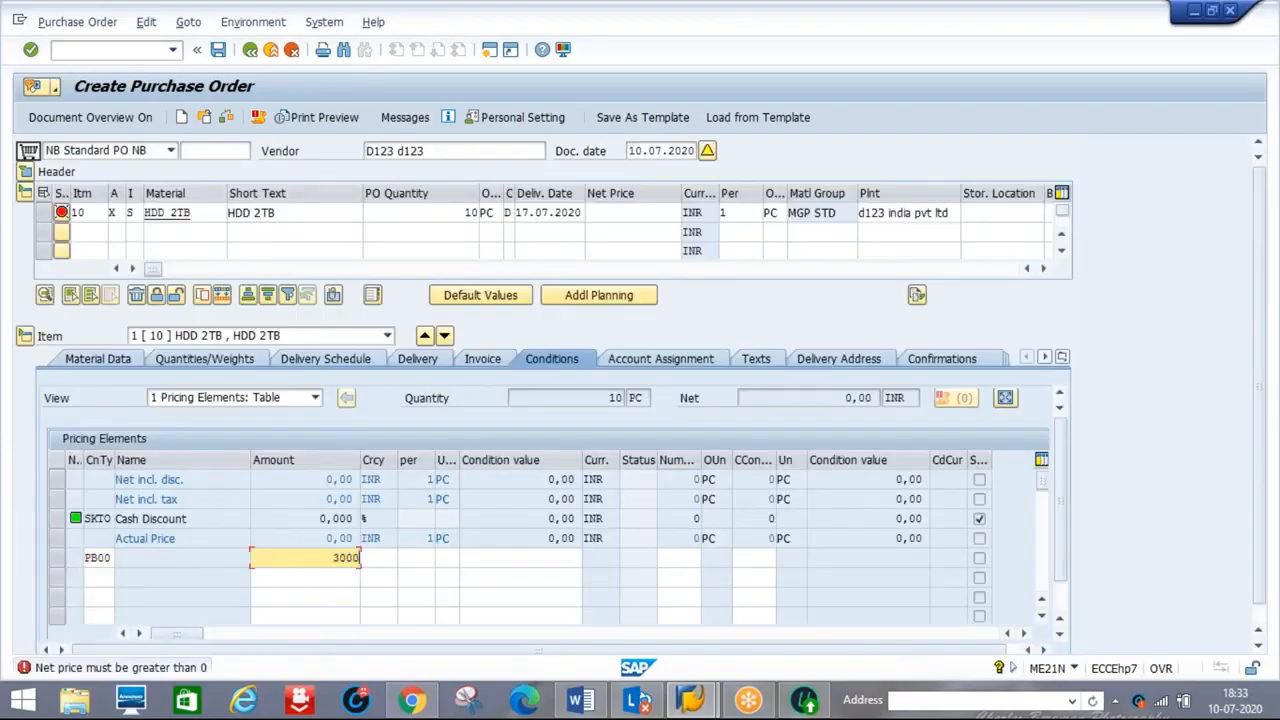
type("3000")
key("Return")
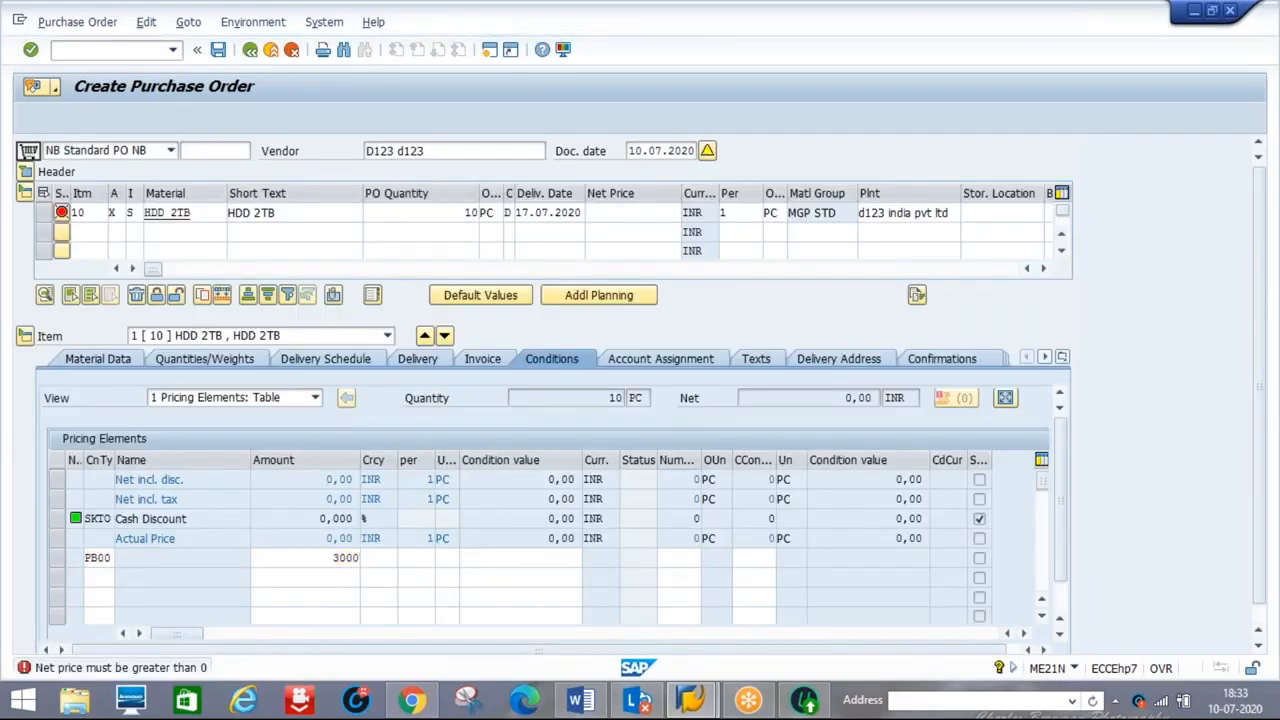
Show item 10's delivery address with the end customer's Bangalore, India address
left_click(820, 362)
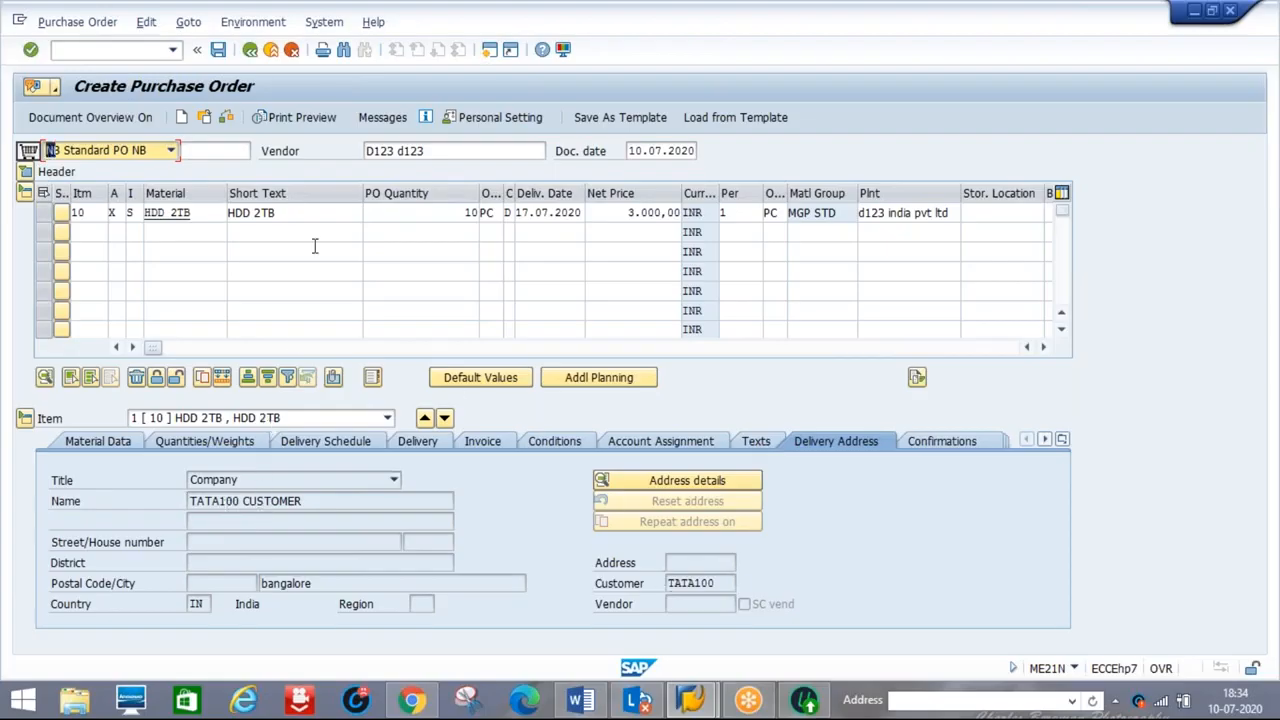
Save the purchase order and type its new PO number beside requisition 10017993 in Word
left_click(218, 49)
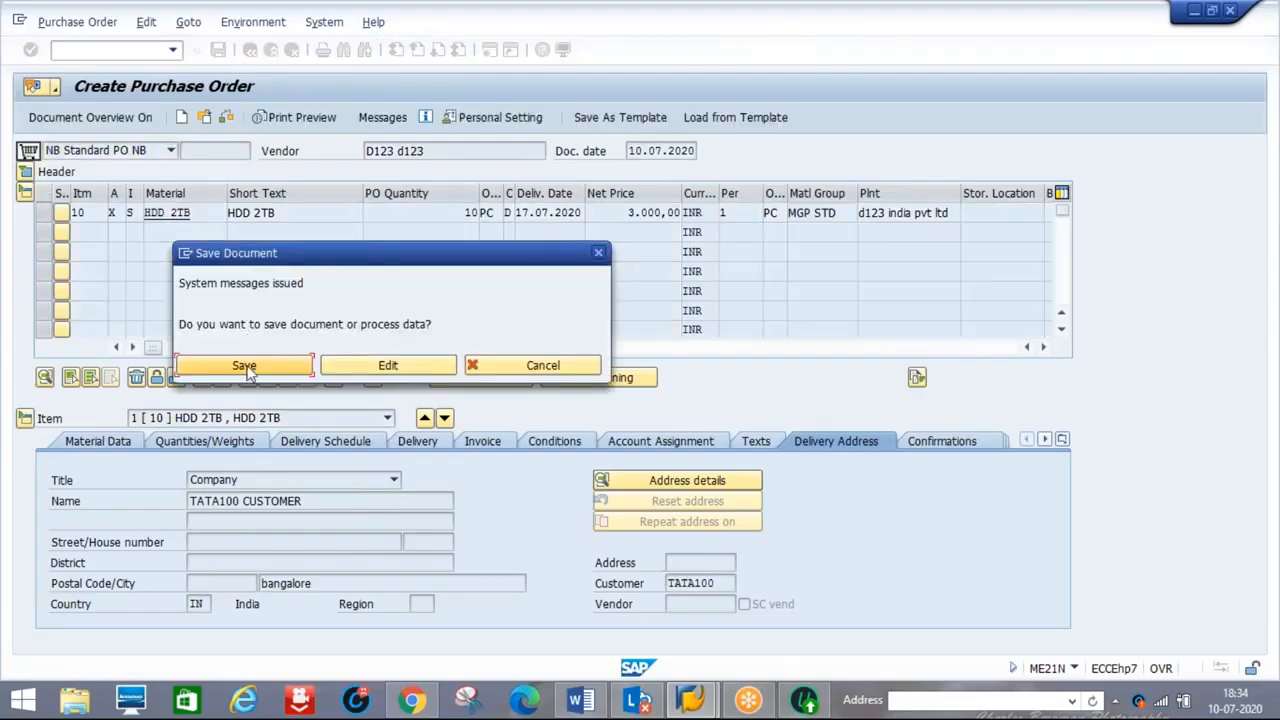
left_click(245, 366)
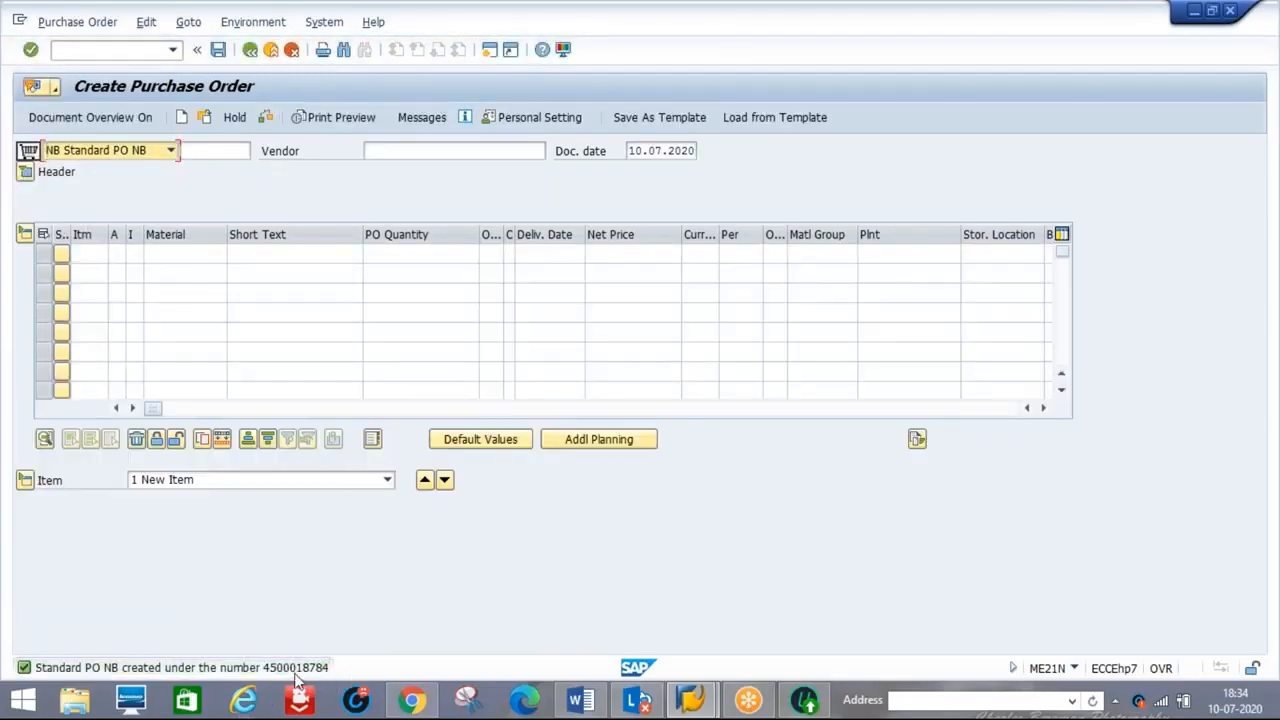
left_click(583, 703)
type("450001810017993")
key("alt+Tab")
key("alt+Tab")
type("784 &")
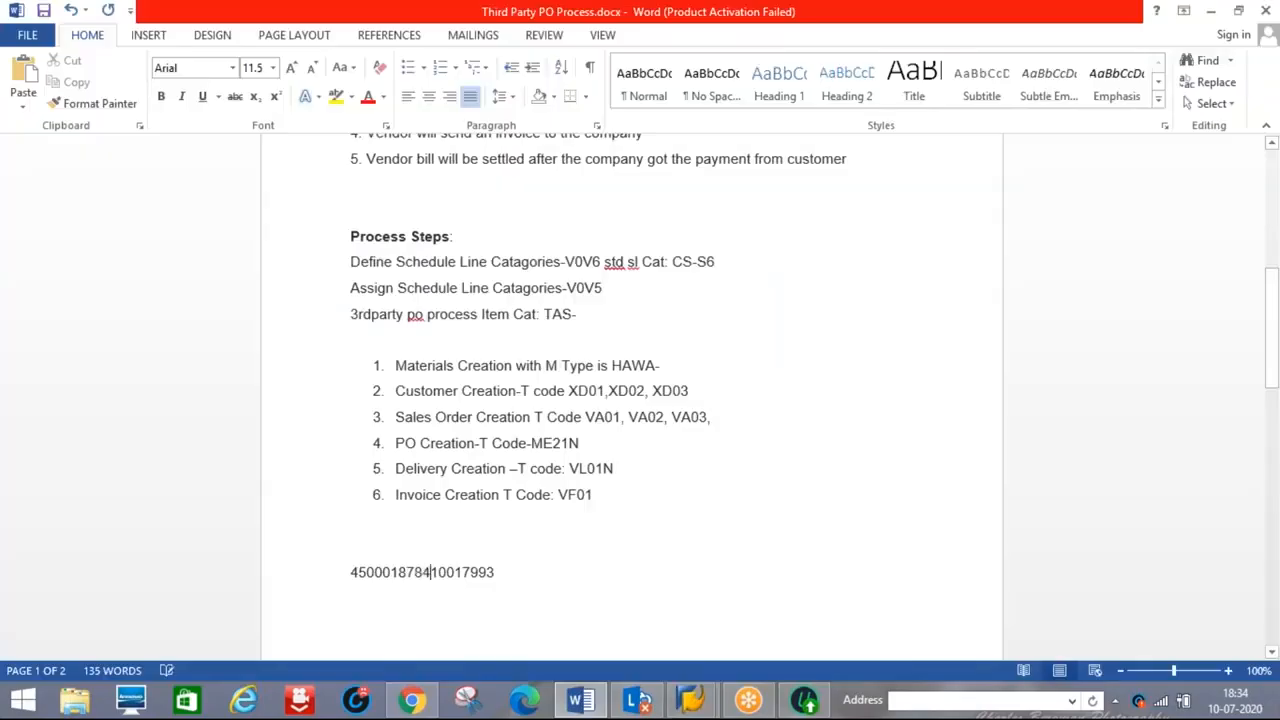